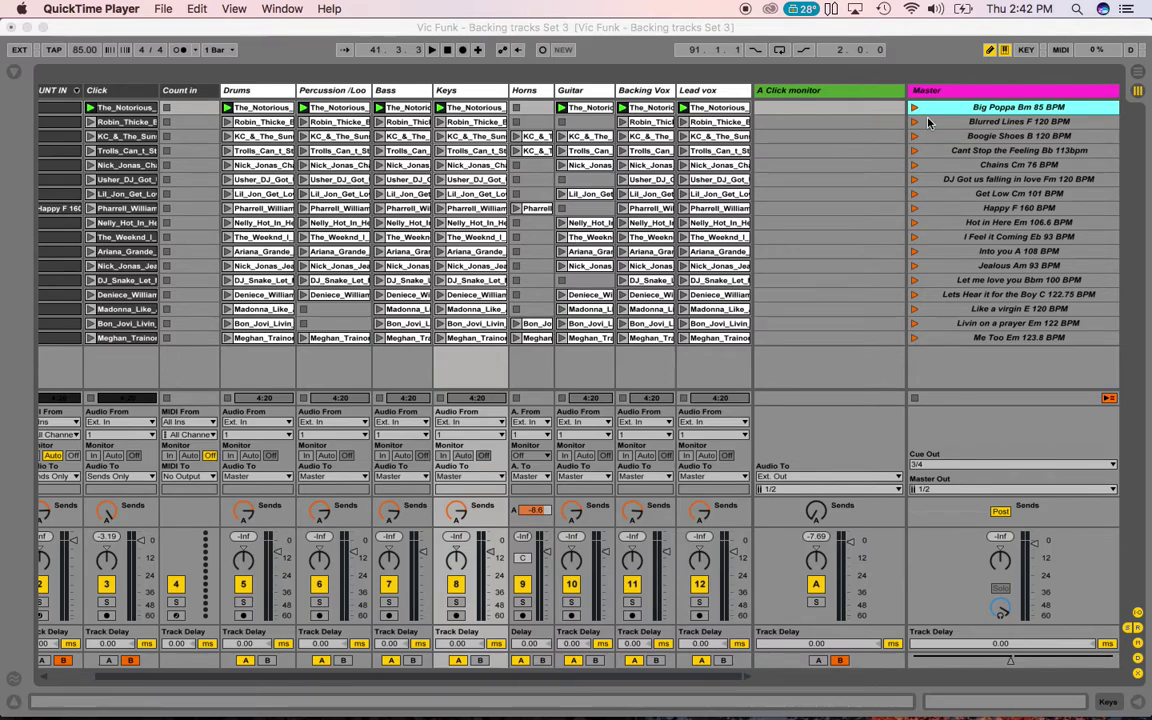
# Return playback to the arrangement and delete every clip from all tracks in Arrangement View
pyautogui.click(1140, 72)
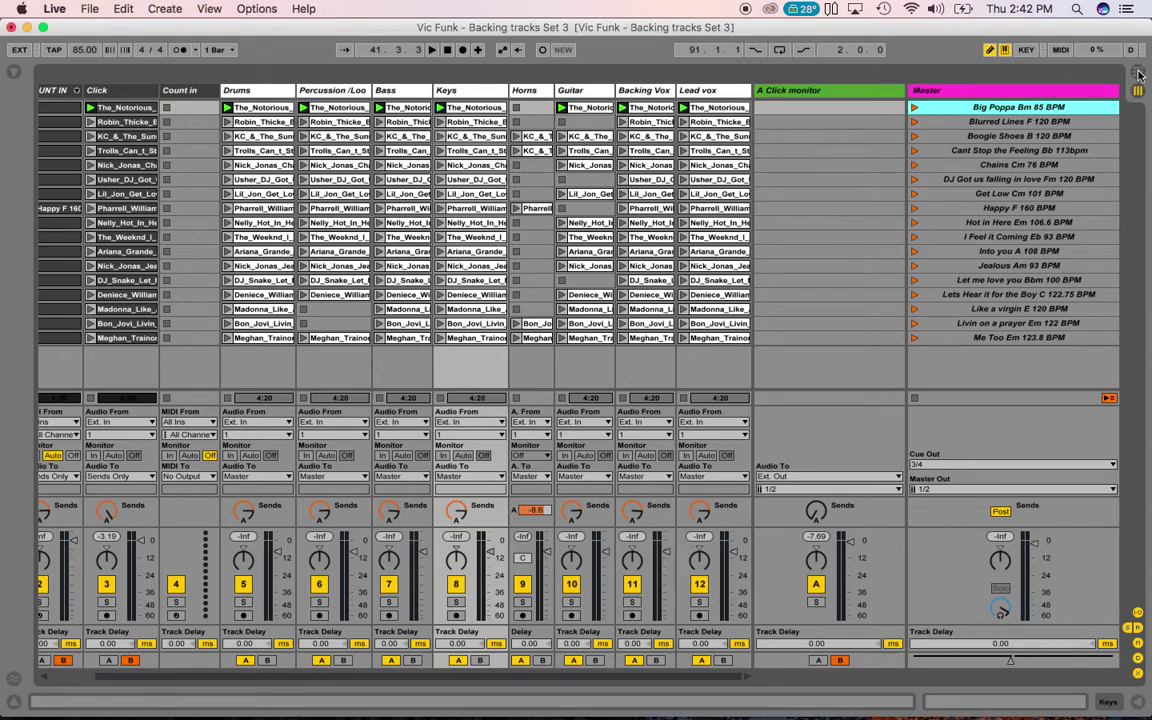
pyautogui.click(1139, 73)
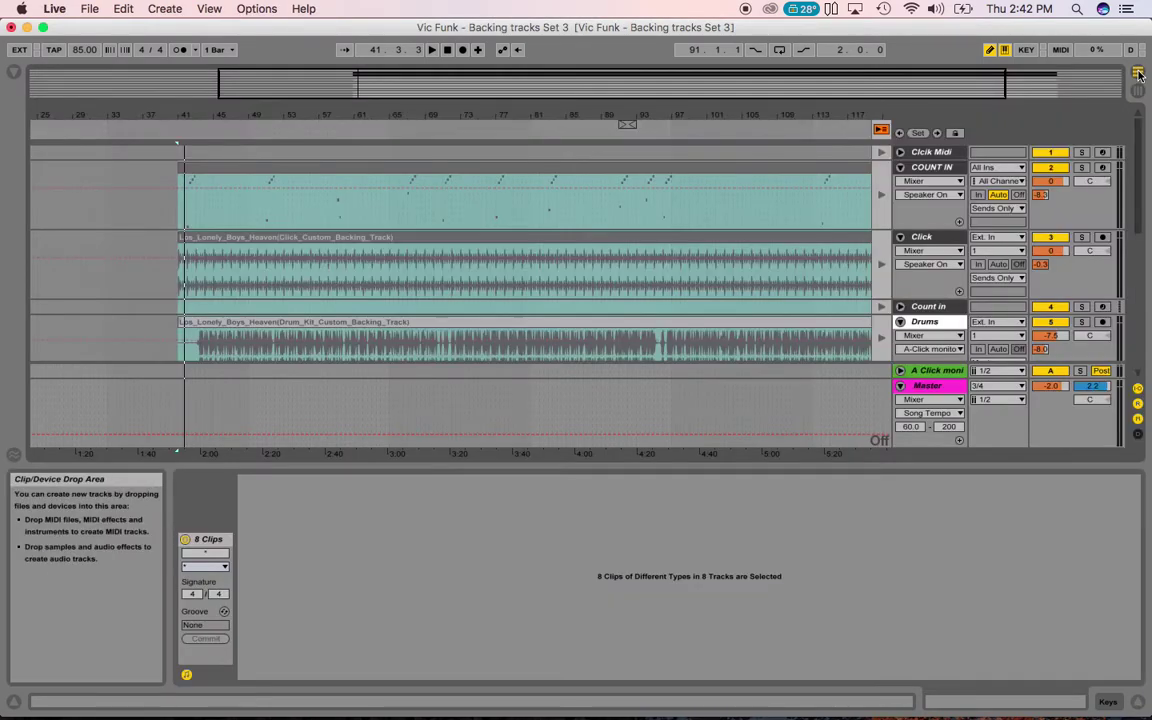
pyautogui.click(880, 130)
pyautogui.click(766, 167)
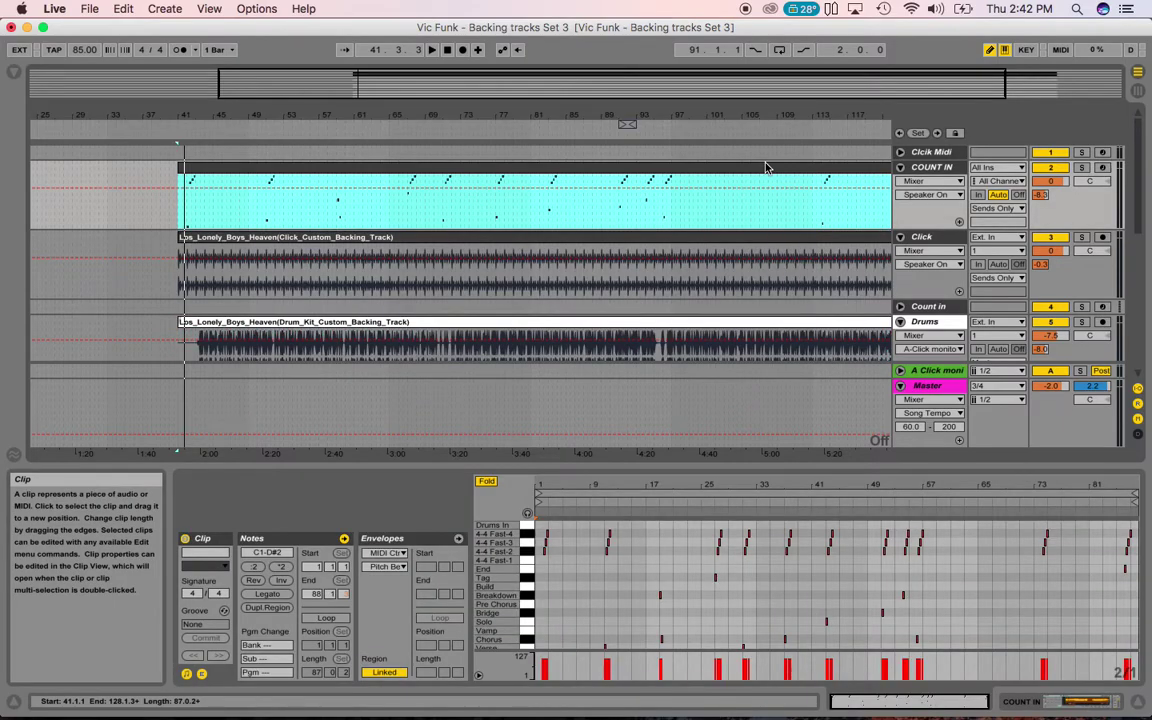
pyautogui.scroll(-10, 703, 300)
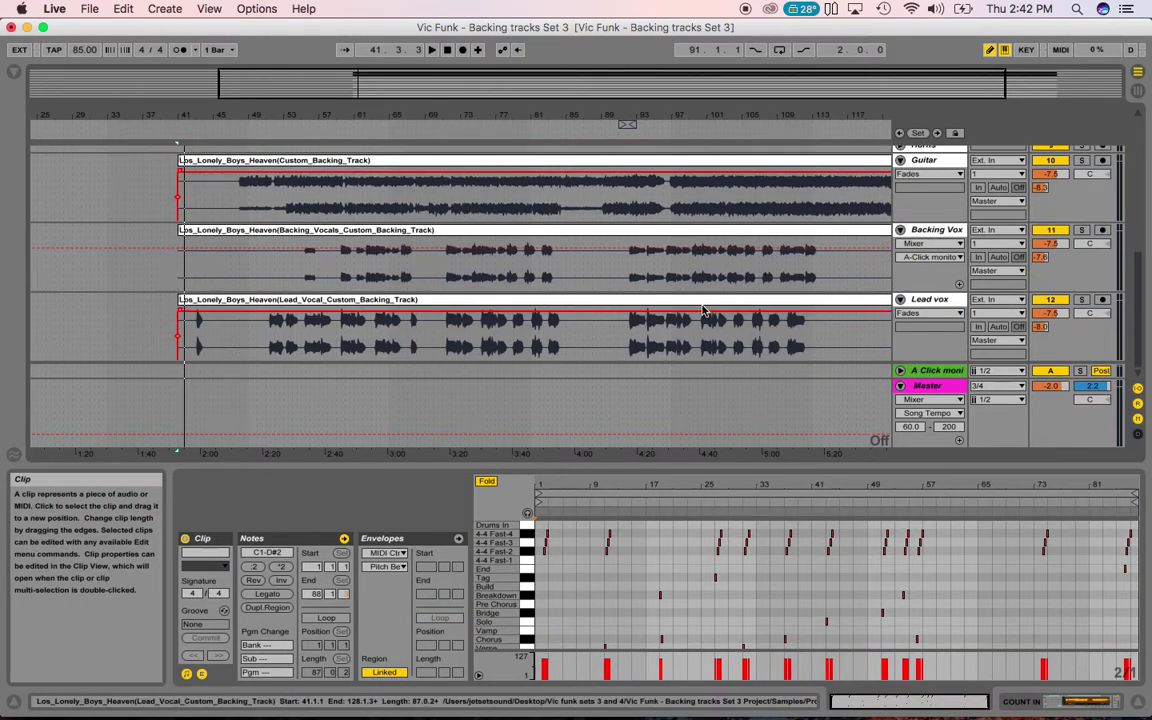
pyautogui.press('super+a')
pyautogui.press('Delete')
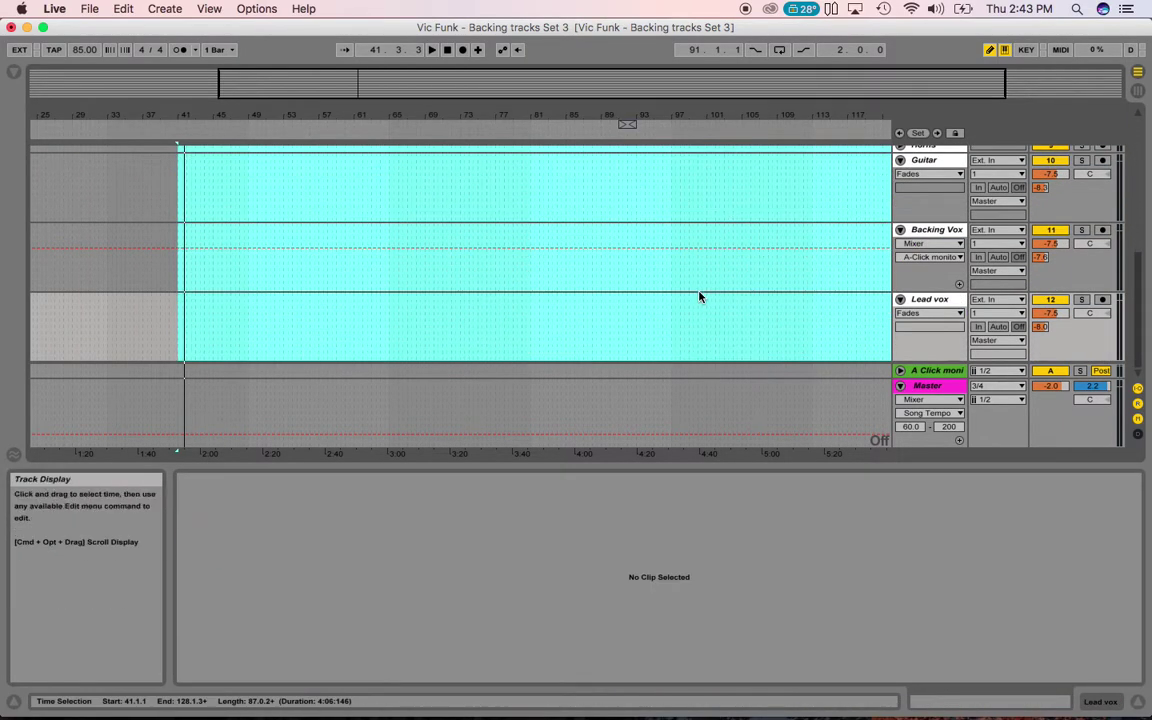
# Set the arrangement's fixed grid to 1/4 and return to Session View
pyautogui.rightClick(656, 199)
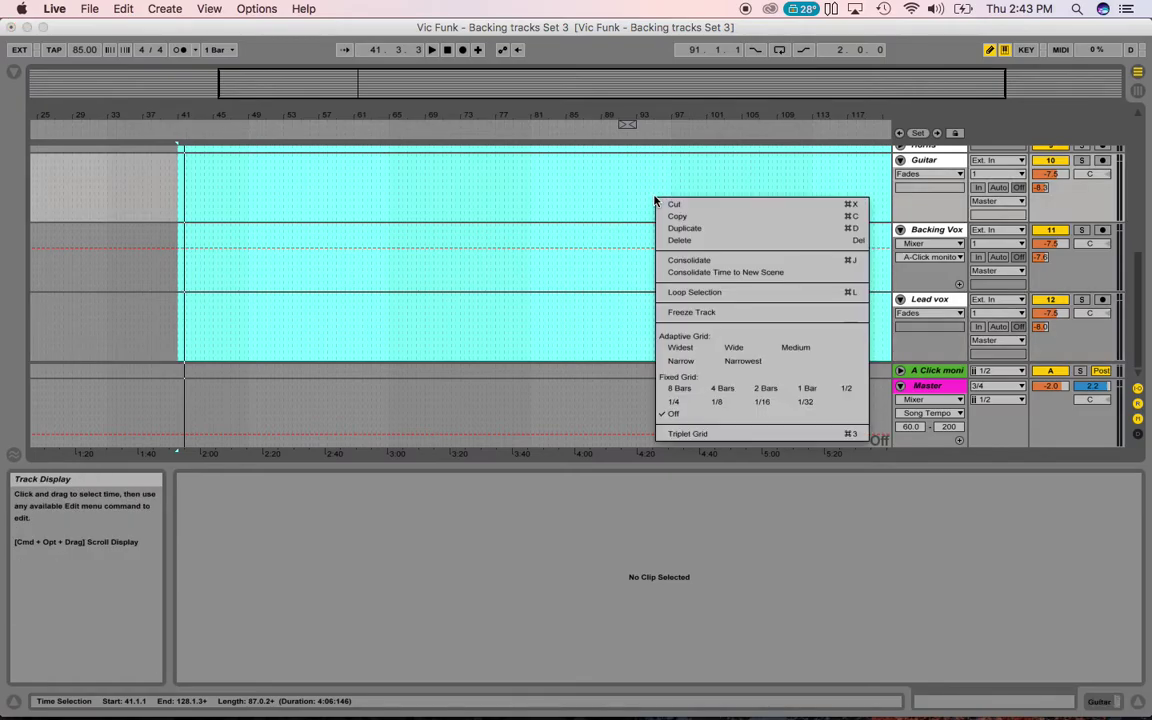
pyautogui.click(685, 403)
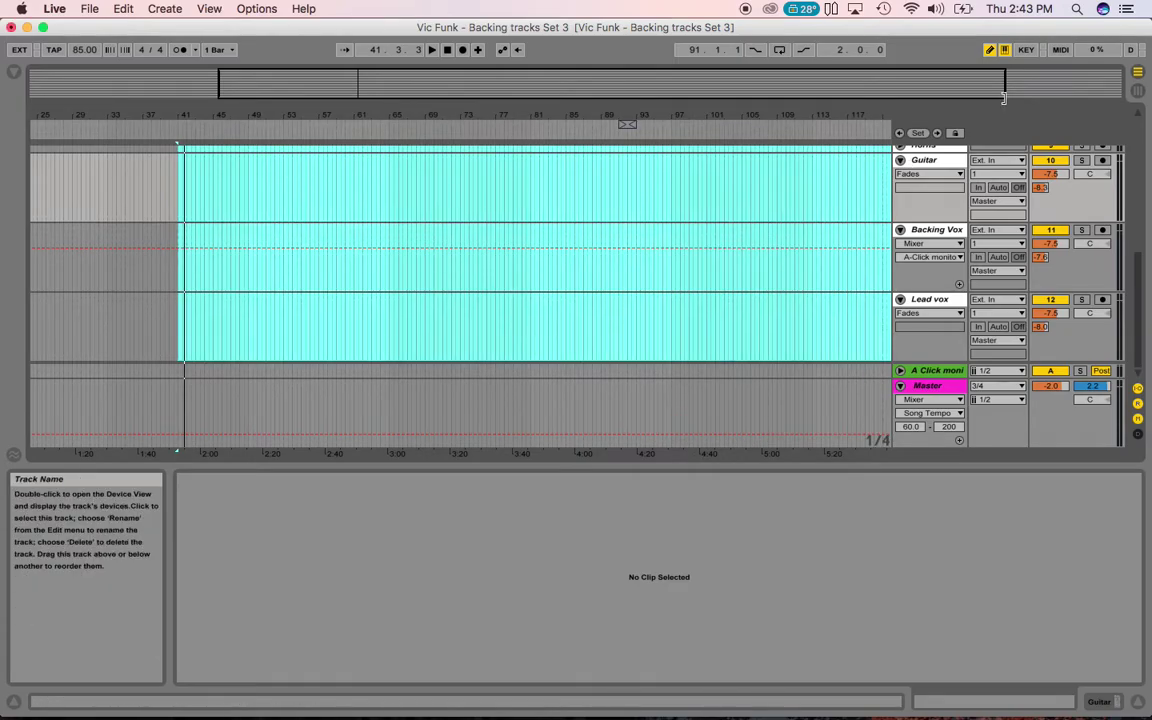
pyautogui.click(1137, 91)
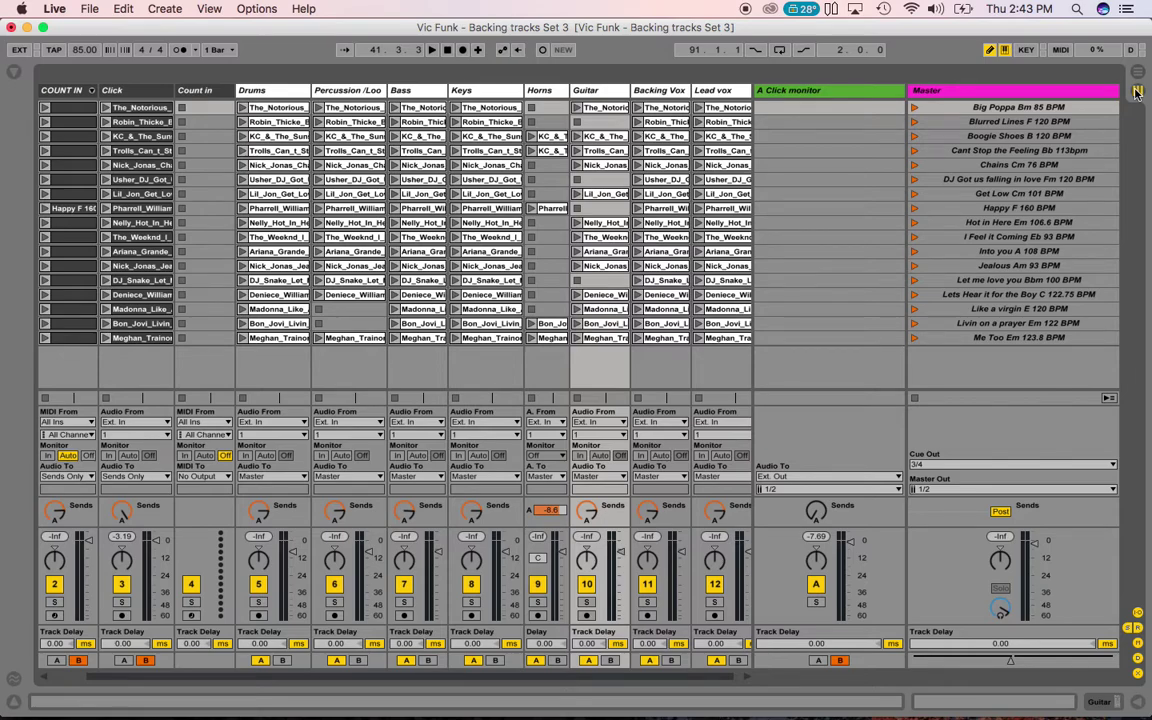
pyautogui.click(1137, 76)
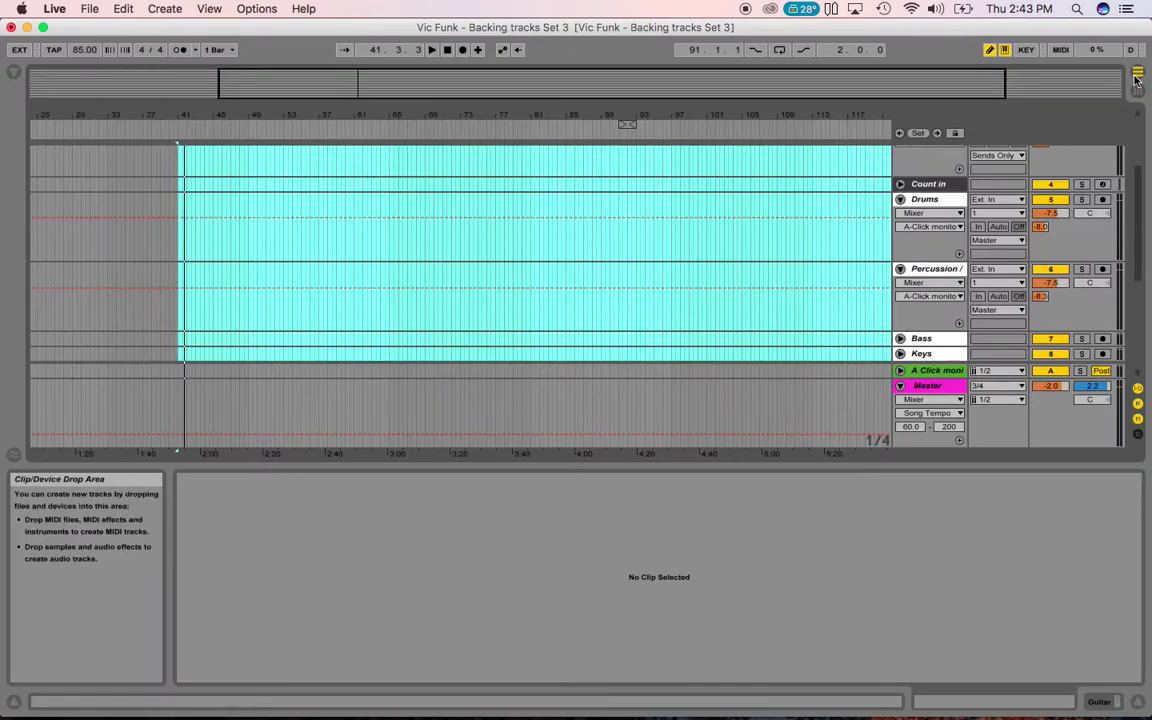
pyautogui.click(1137, 93)
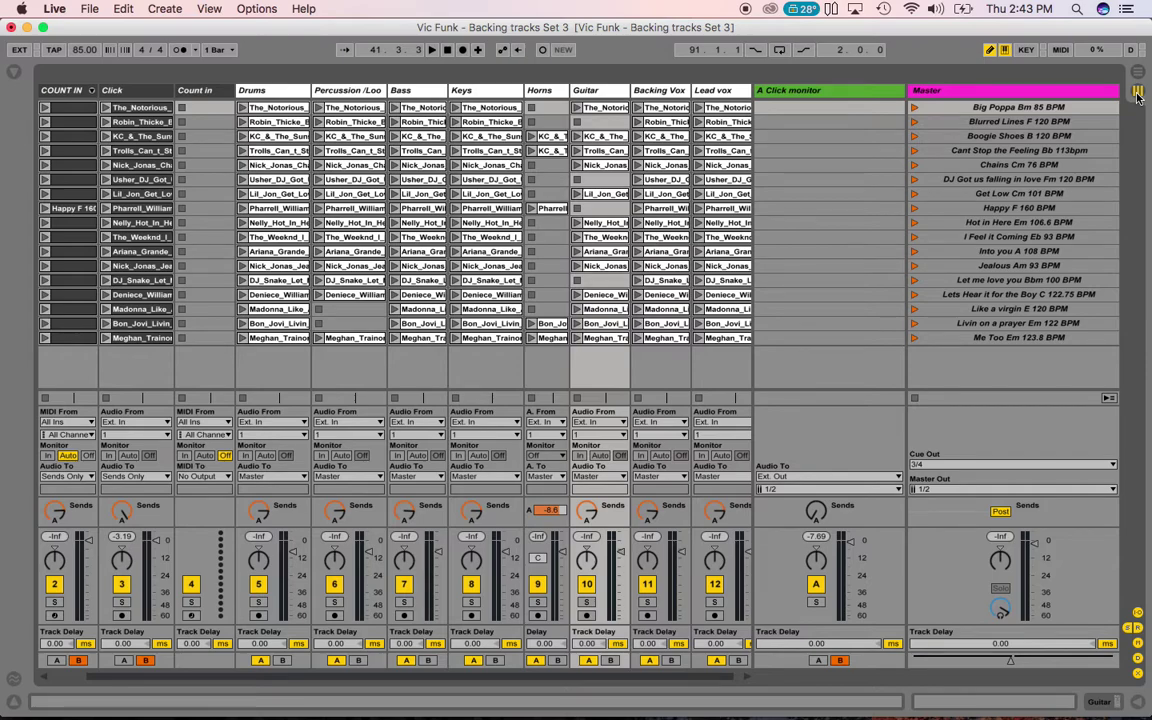
# Launch the Big Poppa, Blurred Lines, Boogie Shoes and Cant Stop the Feeling scenes one after another
pyautogui.click(979, 112)
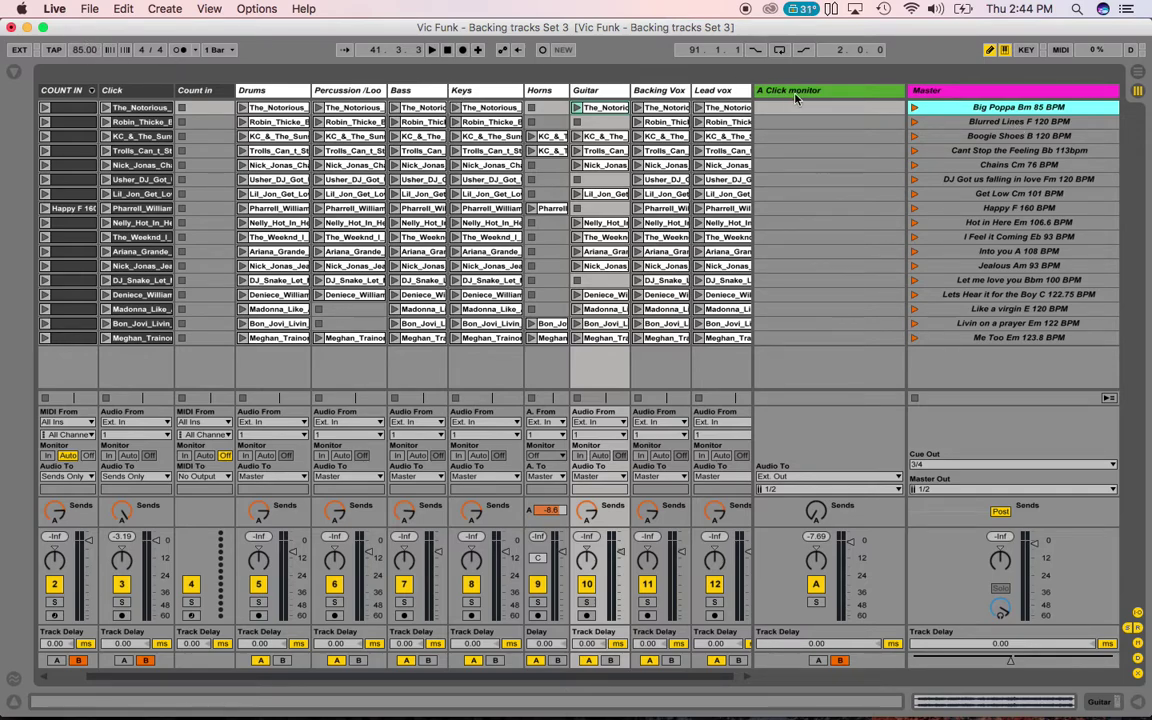
pyautogui.click(914, 107)
pyautogui.click(914, 122)
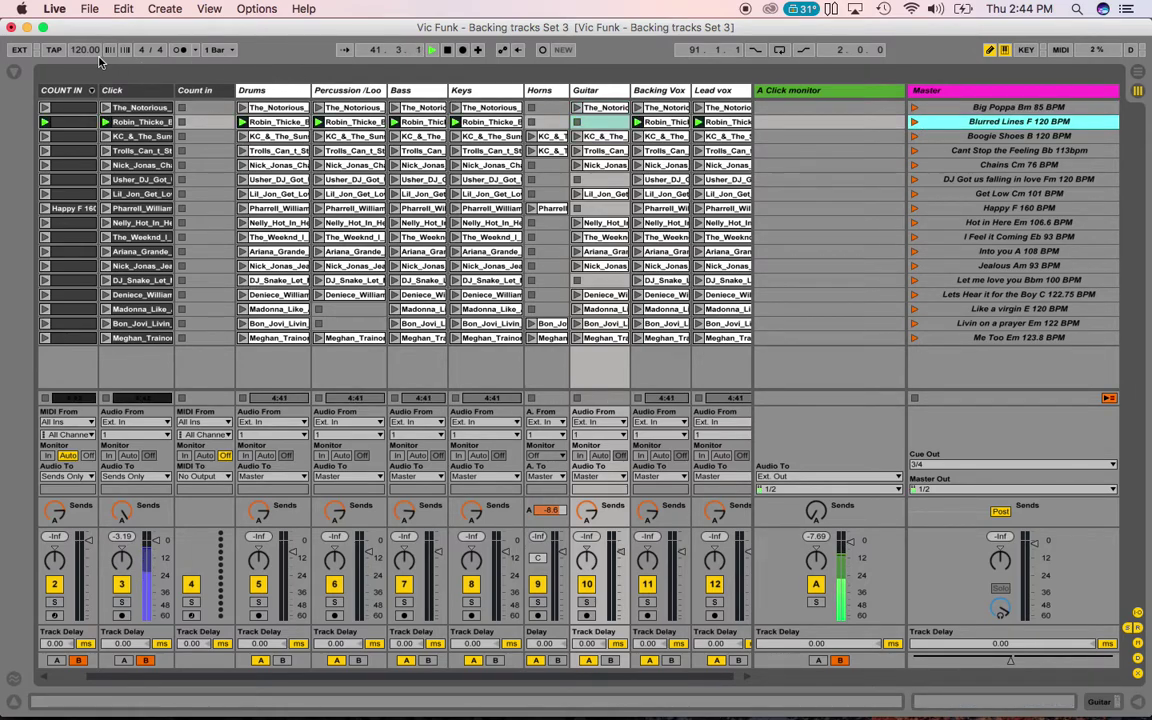
pyautogui.click(914, 136)
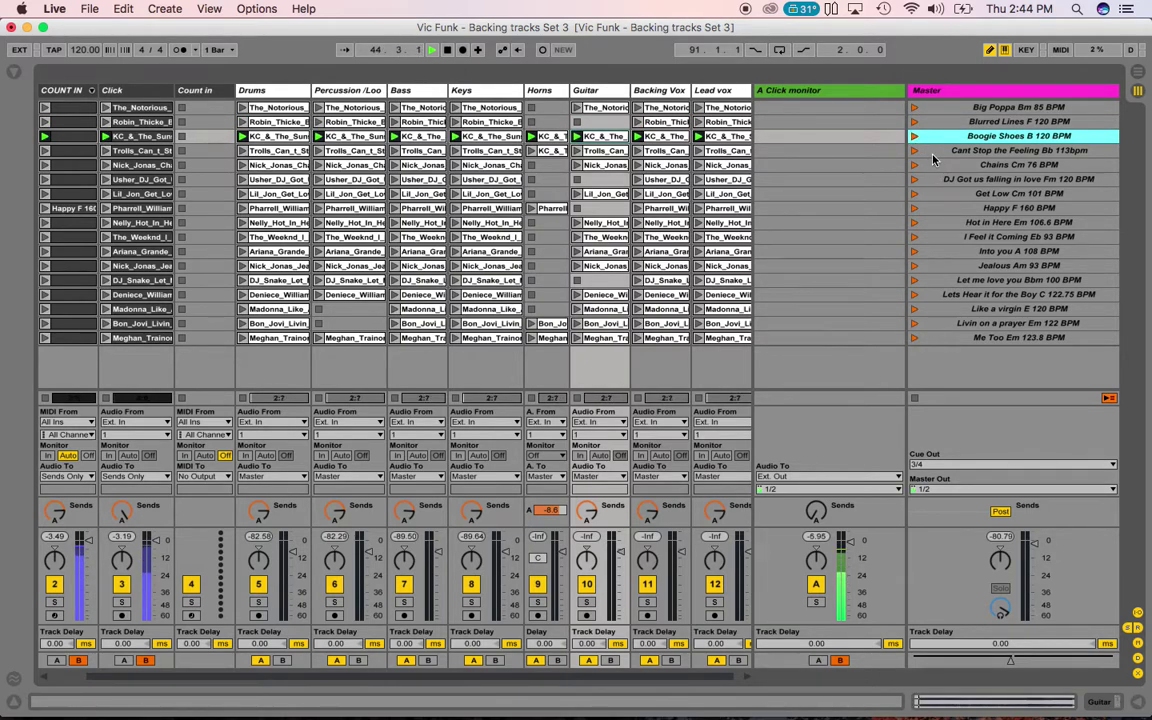
pyautogui.click(914, 150)
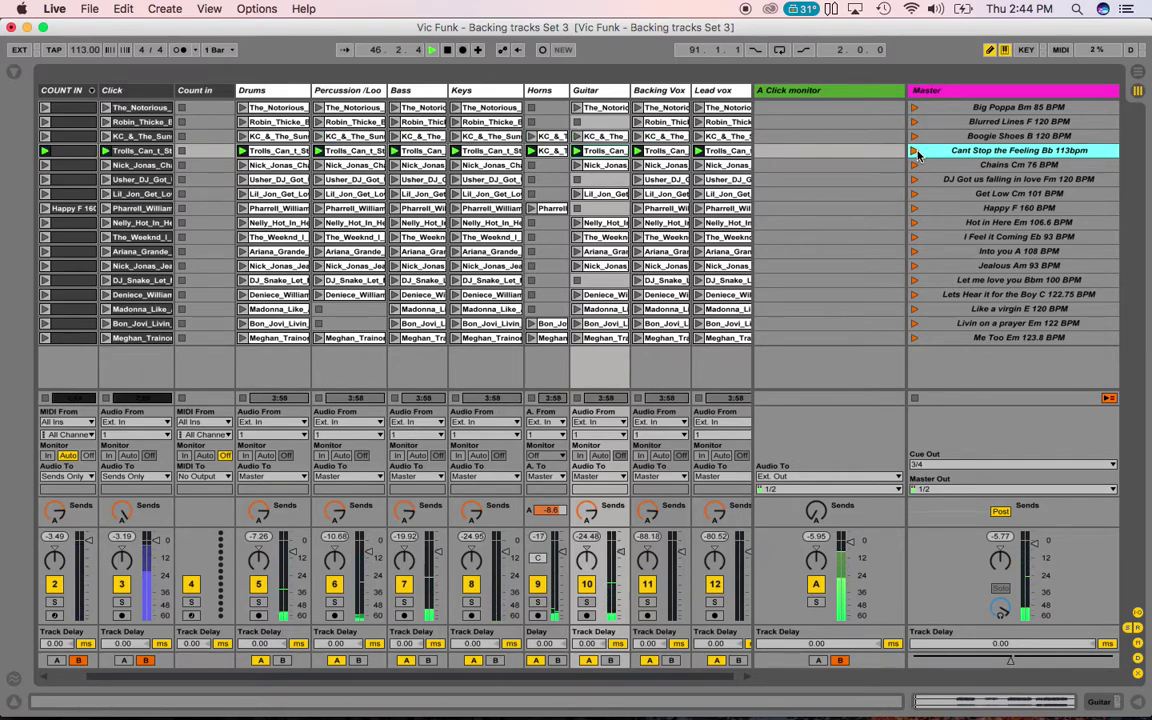
# Rename the fourth scene to "Cant Stop the Feeling", removing its key and BPM from the name
pyautogui.rightClick(964, 153)
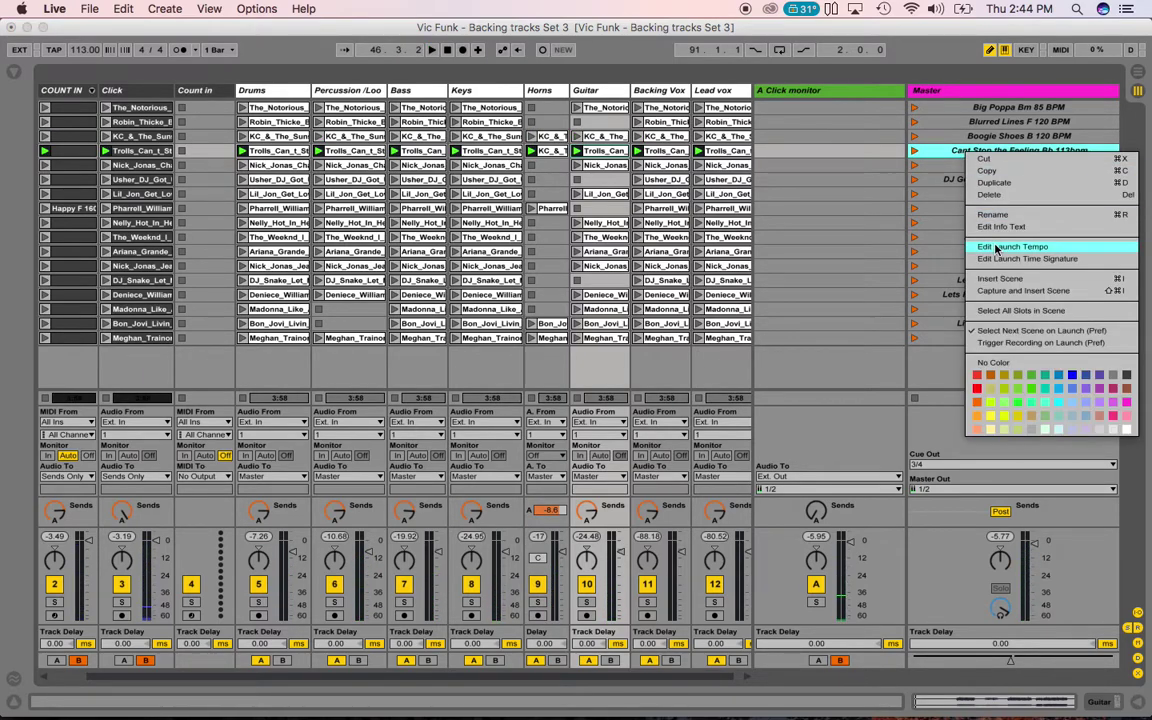
pyautogui.click(990, 214)
pyautogui.click(1094, 151)
pyautogui.press('BackSpace')
pyautogui.press('BackSpace')
pyautogui.press('BackSpace')
pyautogui.press('BackSpace')
pyautogui.press('BackSpace')
pyautogui.press('BackSpace')
pyautogui.press('BackSpace')
pyautogui.press('BackSpace')
pyautogui.press('BackSpace')
pyautogui.press('BackSpace')
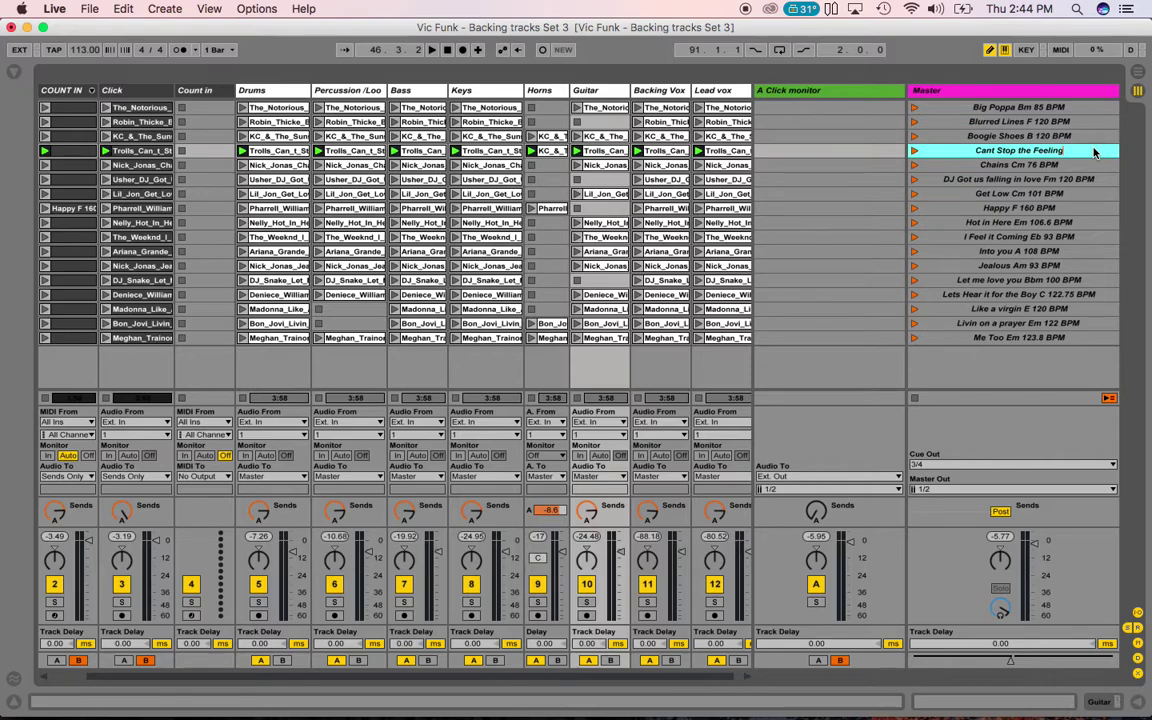
pyautogui.click(935, 163)
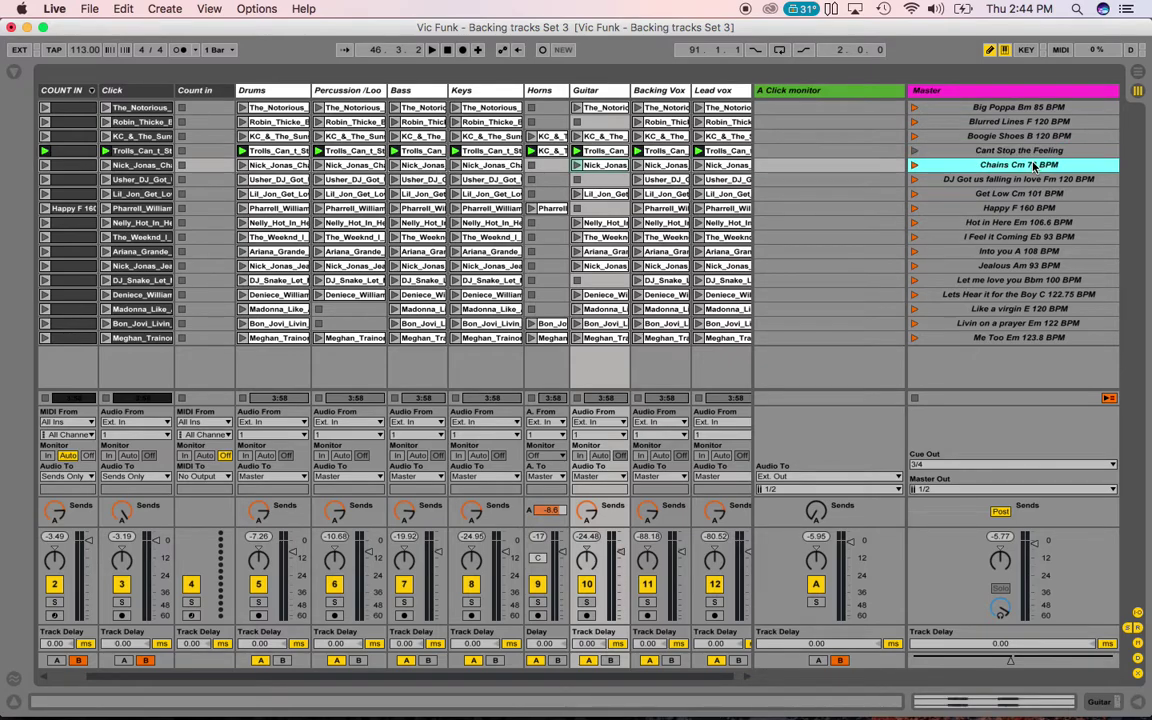
# Launch the Chains scene, stop it, and relaunch the Cant Stop the Feeling scene to compare their tempos
pyautogui.click(913, 166)
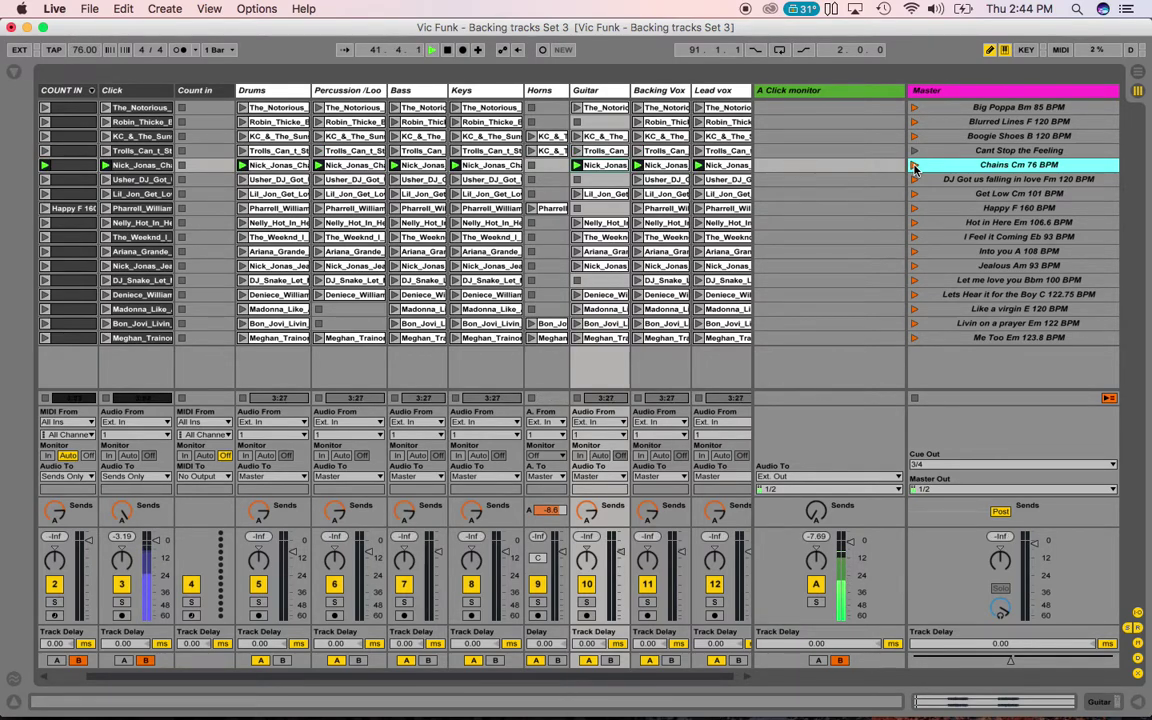
pyautogui.press('space')
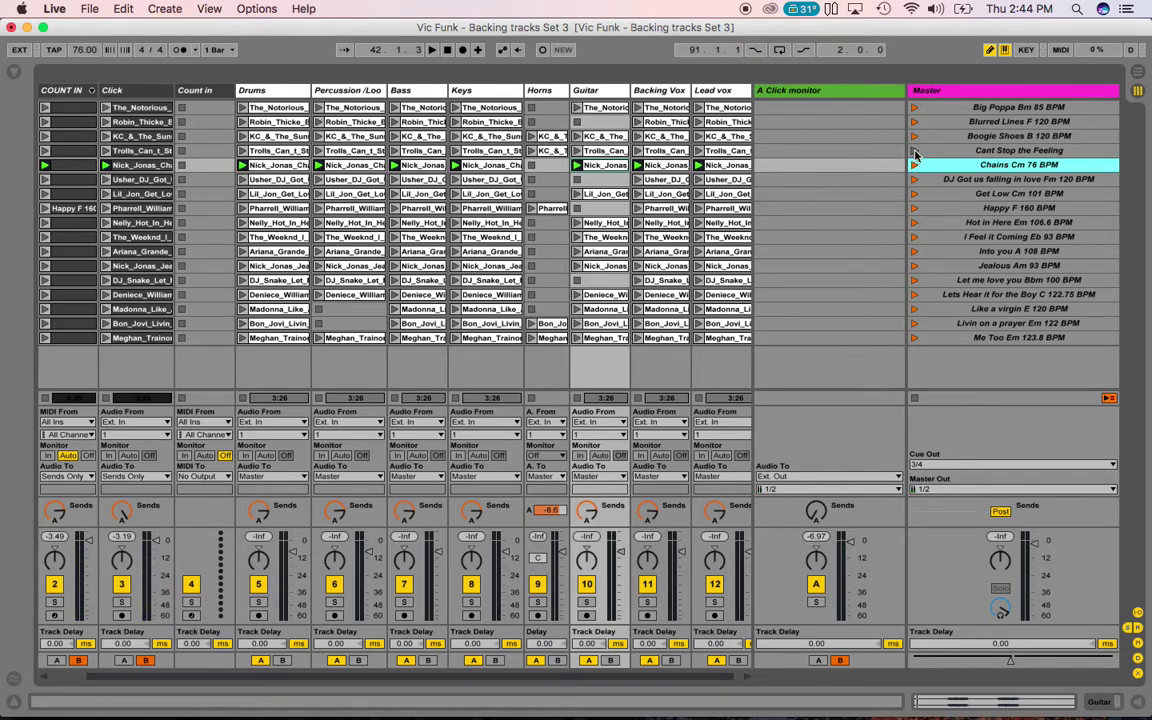
pyautogui.click(914, 151)
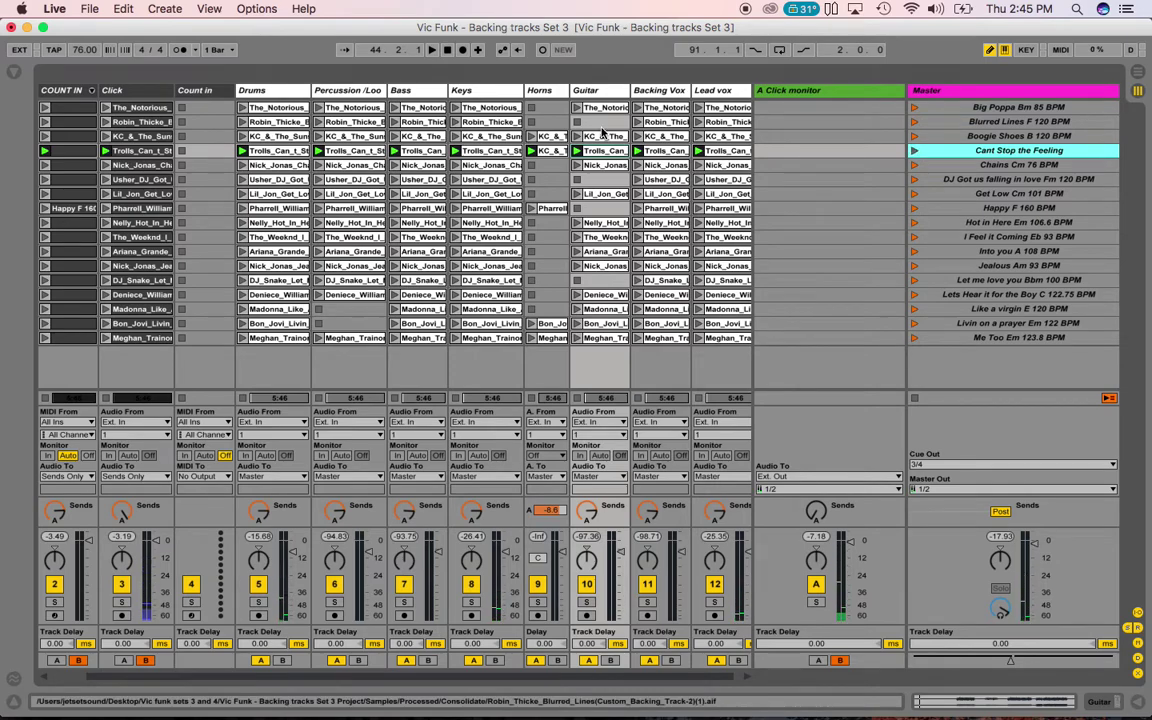
# Undo the renaming of the Cant Stop the Feeling scene
pyautogui.press('super+z')
pyautogui.press('super+z')
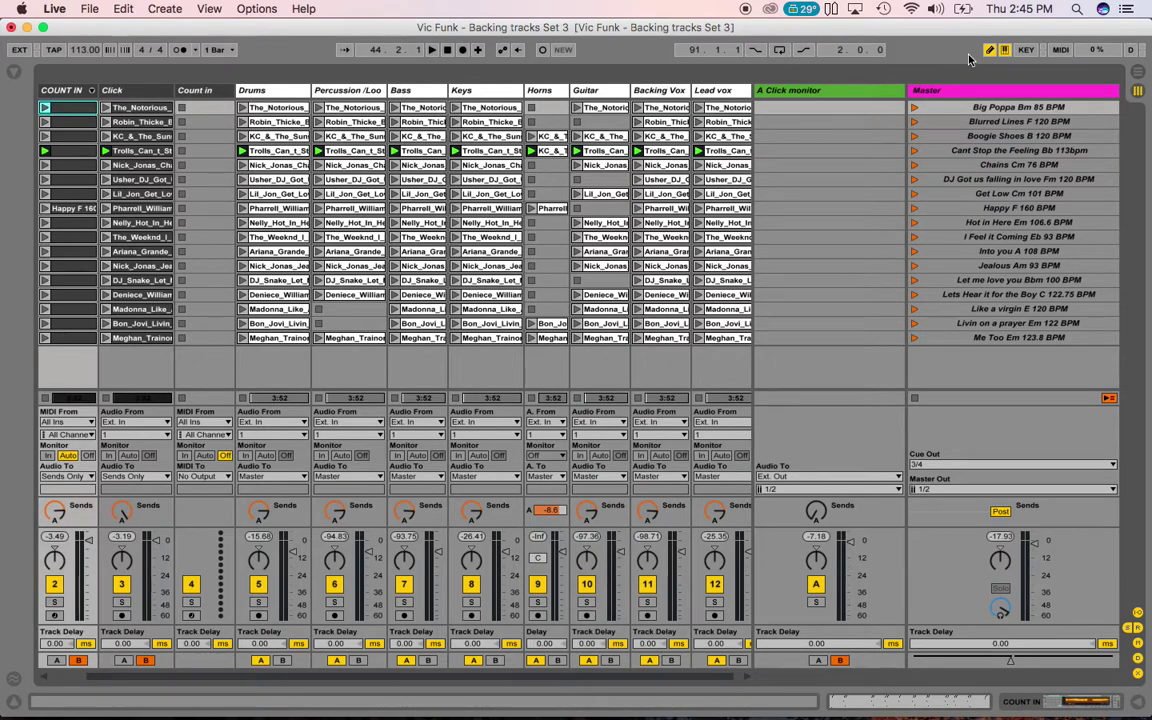
# Examine the Master track's Song Tempo envelope in Arrangement View and return to Session View
pyautogui.click(1137, 73)
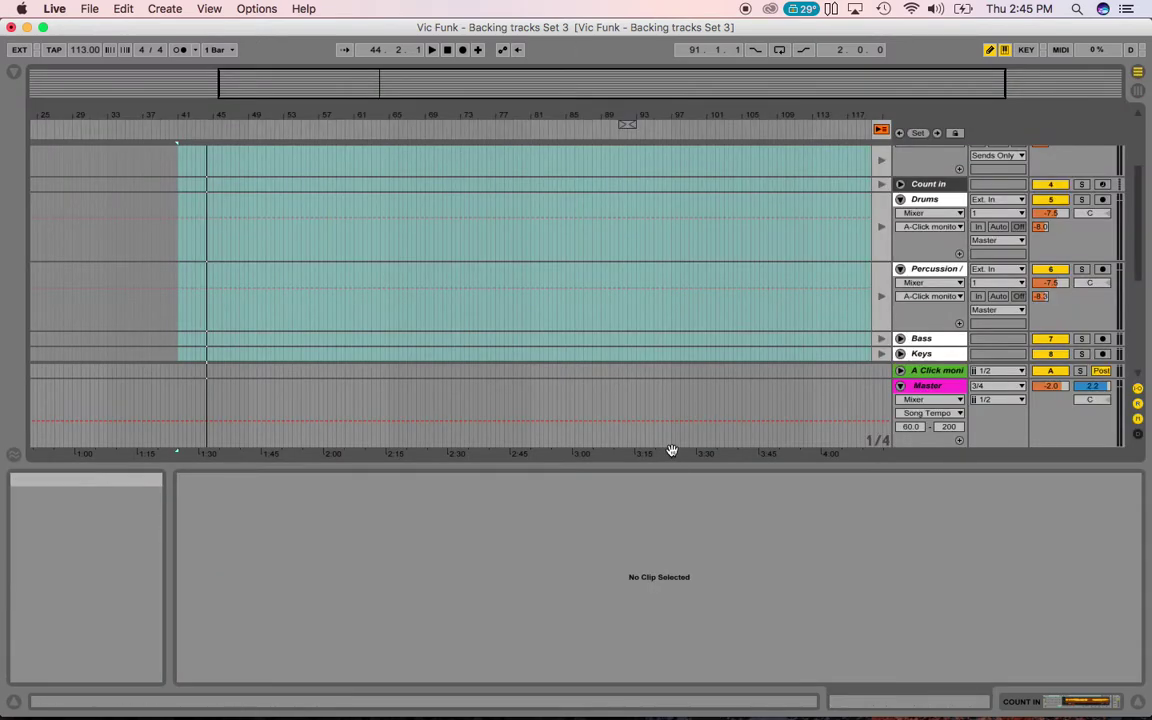
pyautogui.click(927, 389)
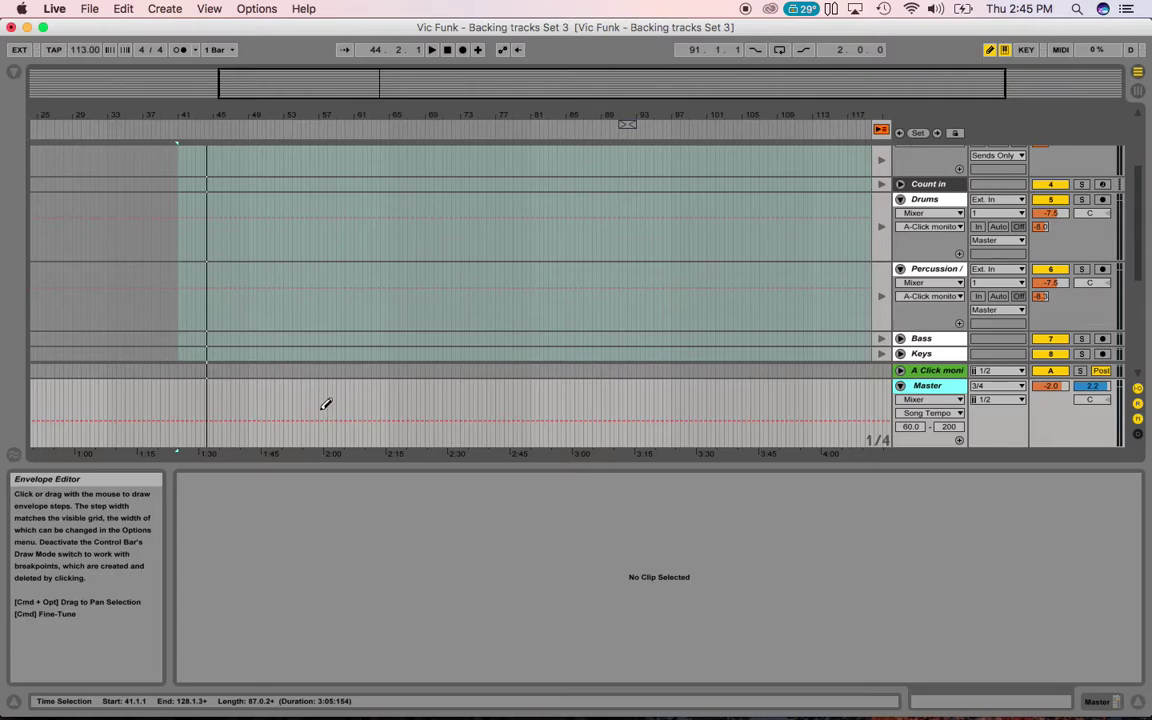
pyautogui.click(1138, 92)
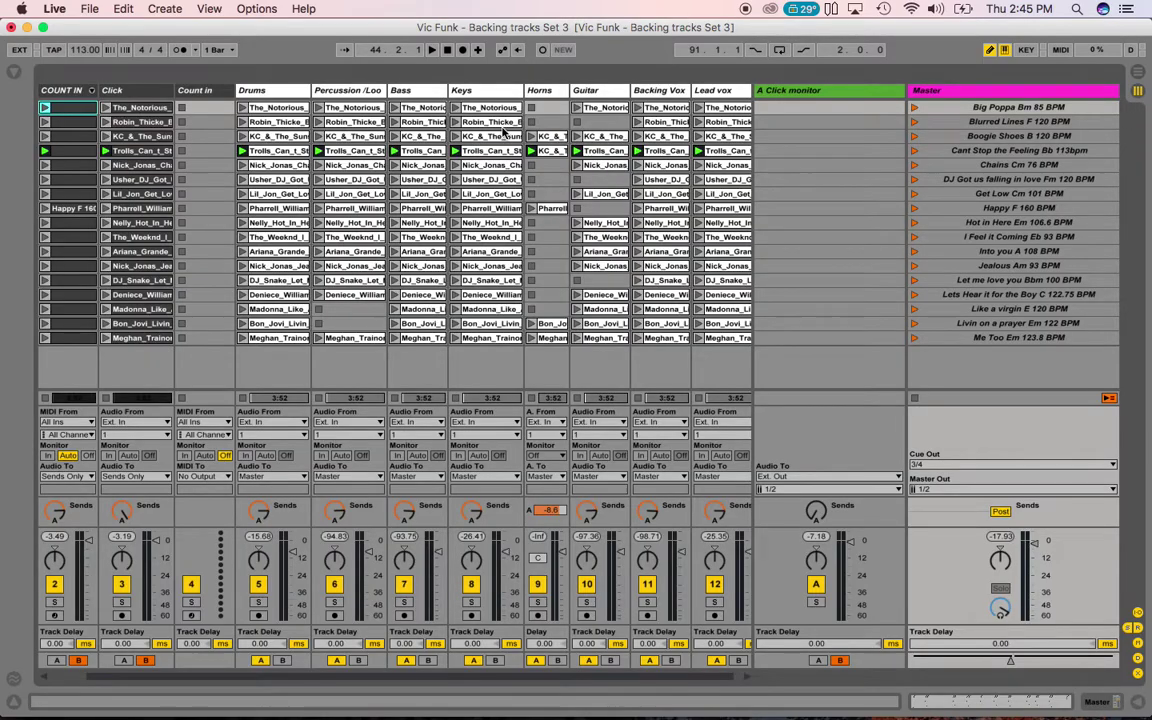
# Launch and stop the Big Poppa scene, check the tempo envelope in Arrangement View, and return to Session View
pyautogui.click(75, 112)
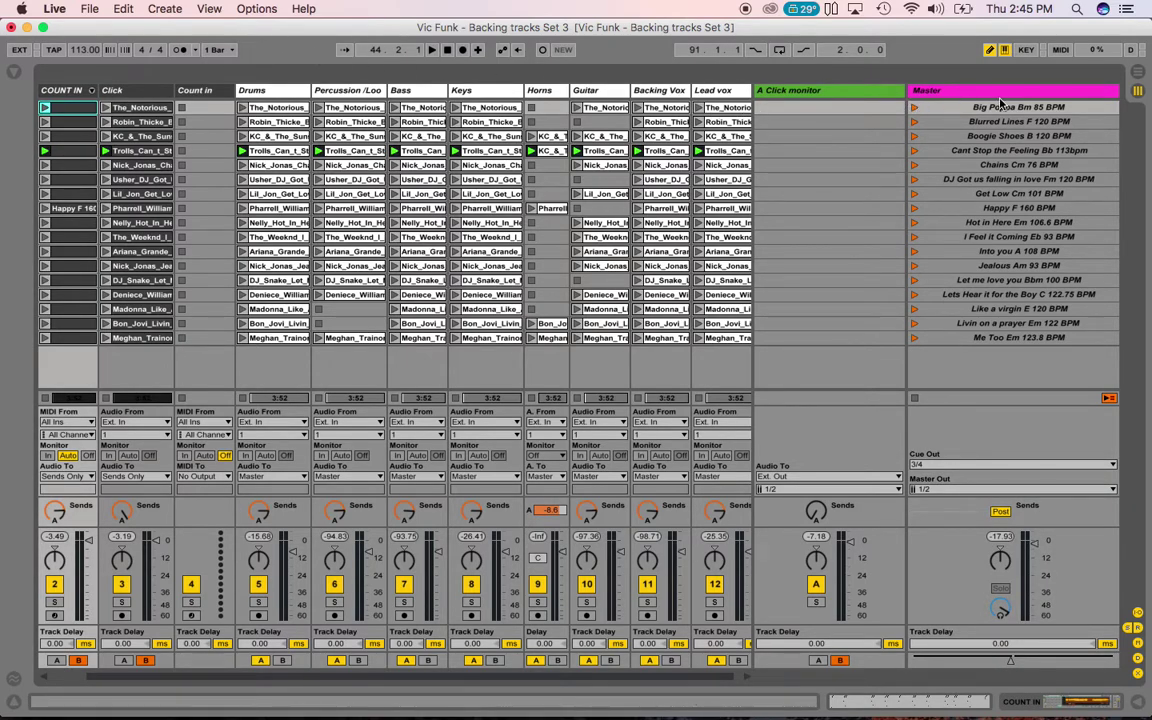
pyautogui.click(913, 107)
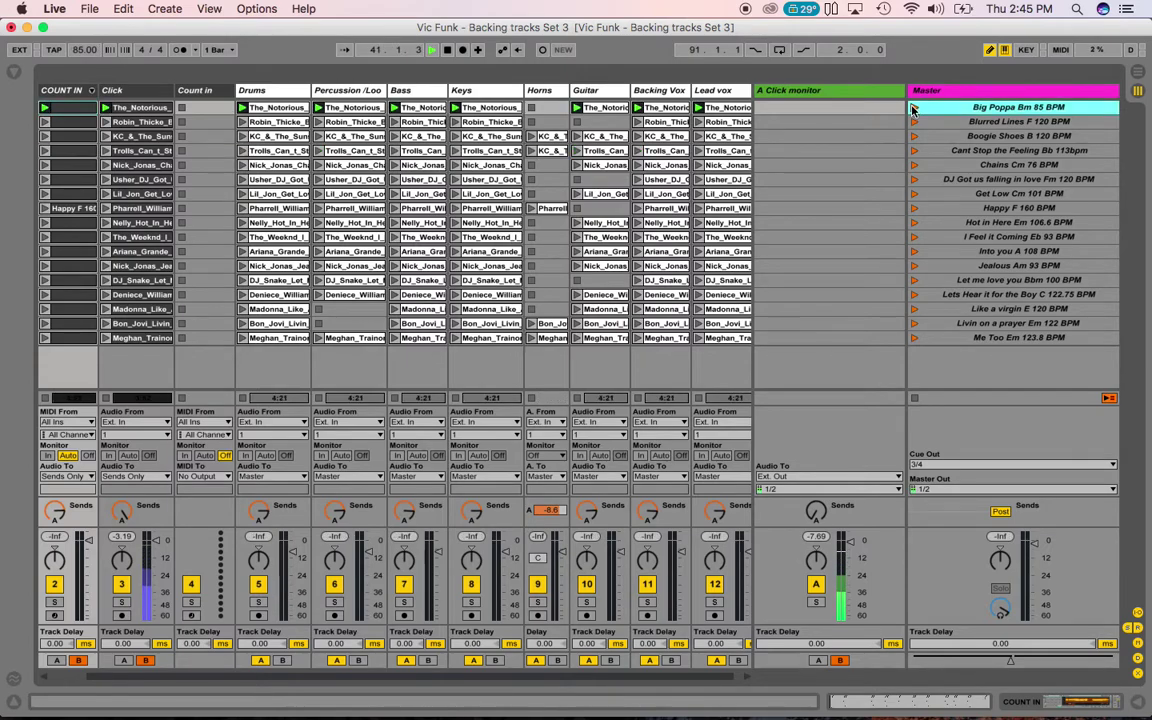
pyautogui.press('space')
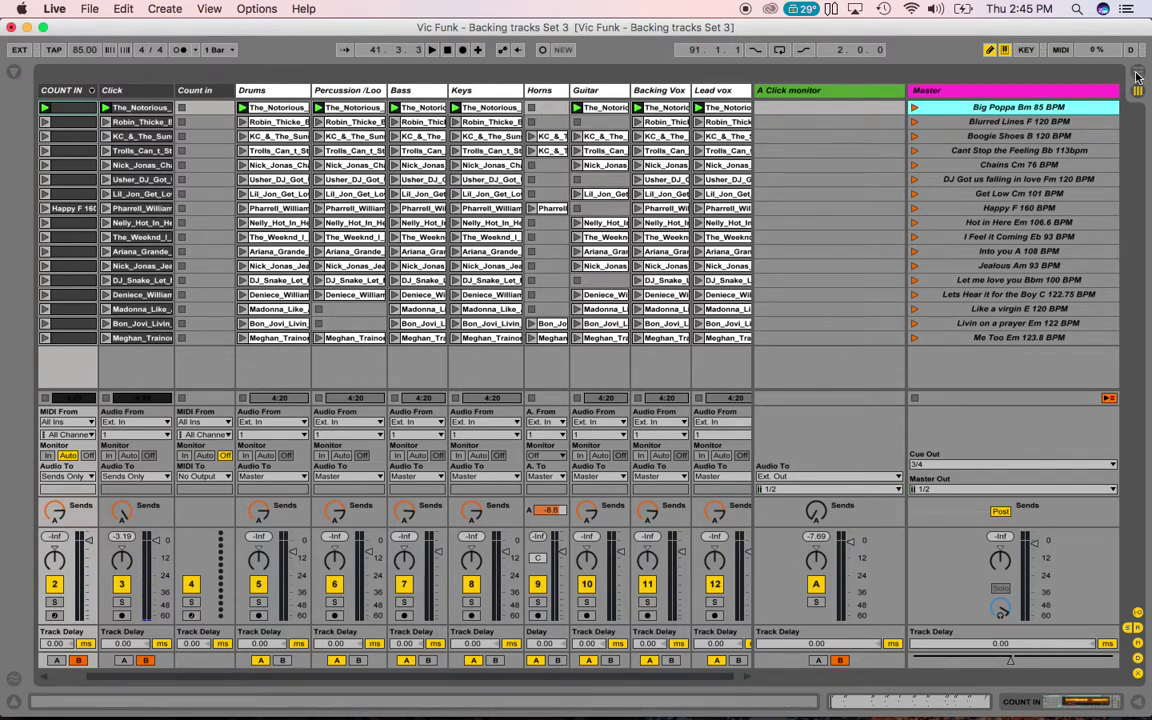
pyautogui.press('Tab')
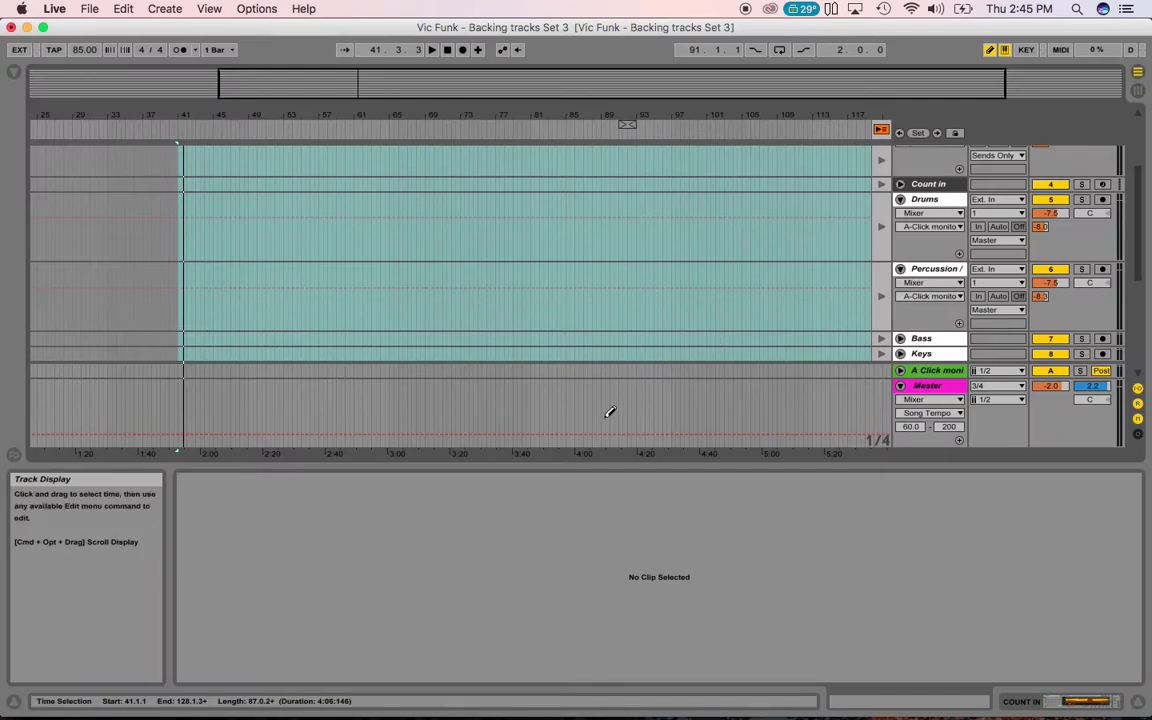
pyautogui.click(1138, 91)
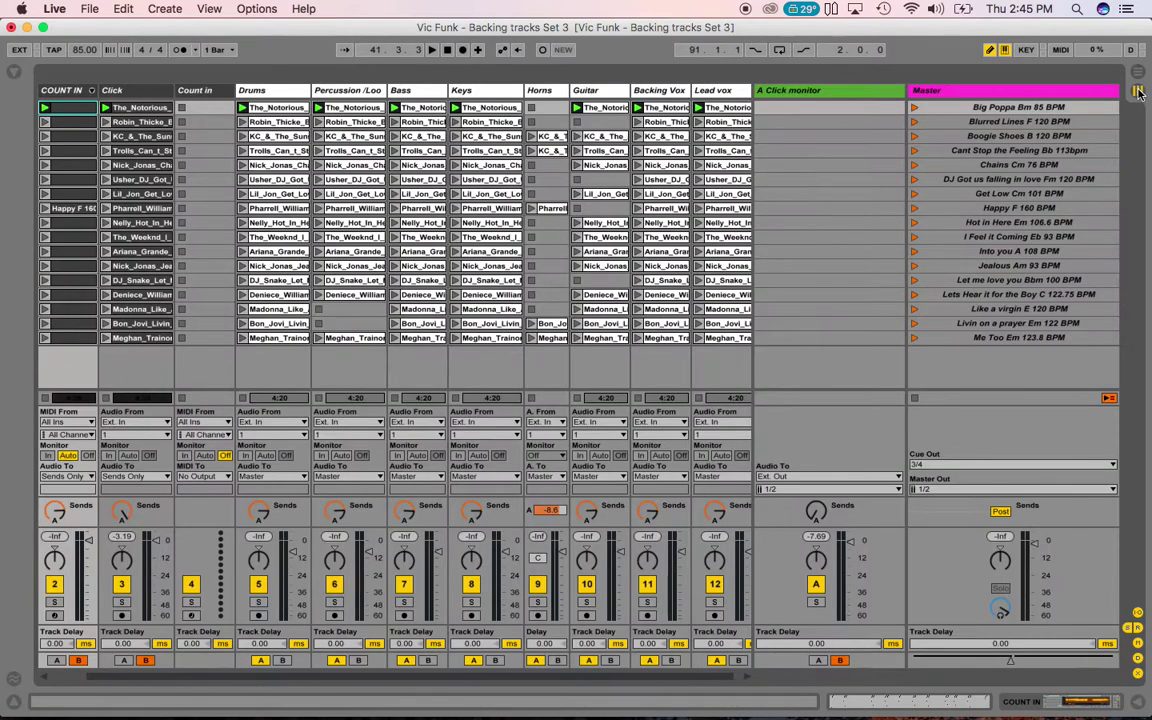
# Select all Big Poppa clip slots from the COUNT IN track through the Lead vox track
pyautogui.click(87, 110)
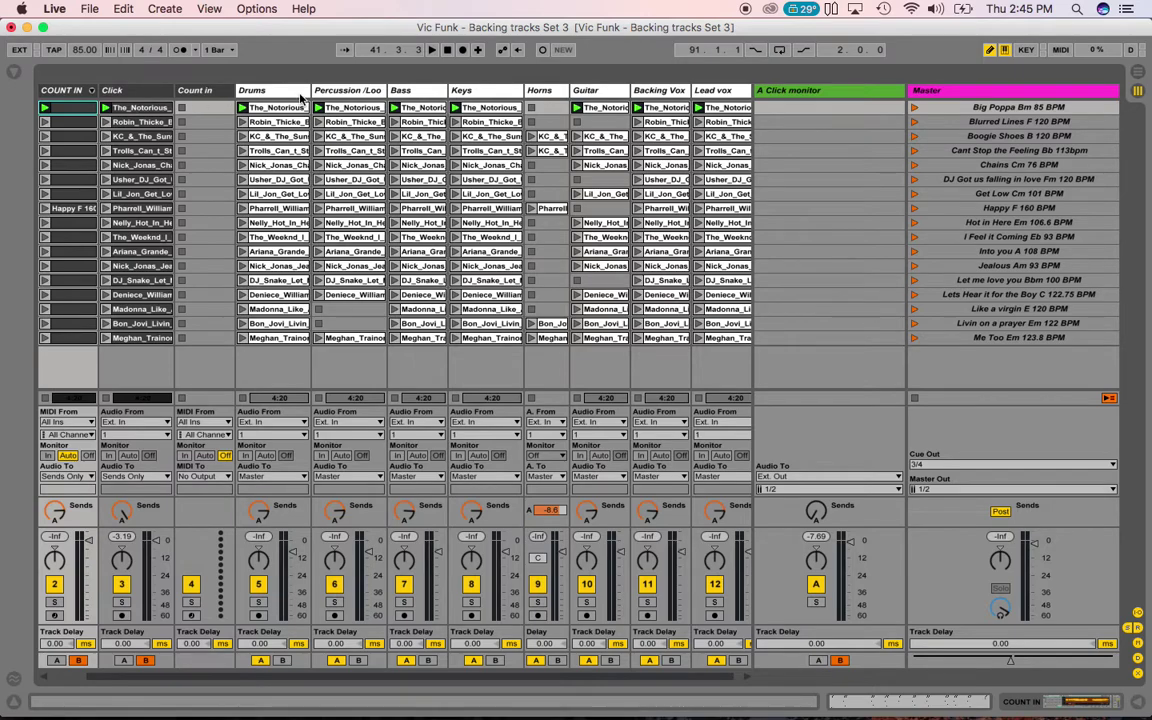
pyautogui.keyDown('shift'); pyautogui.click(733, 108); pyautogui.keyUp('shift')
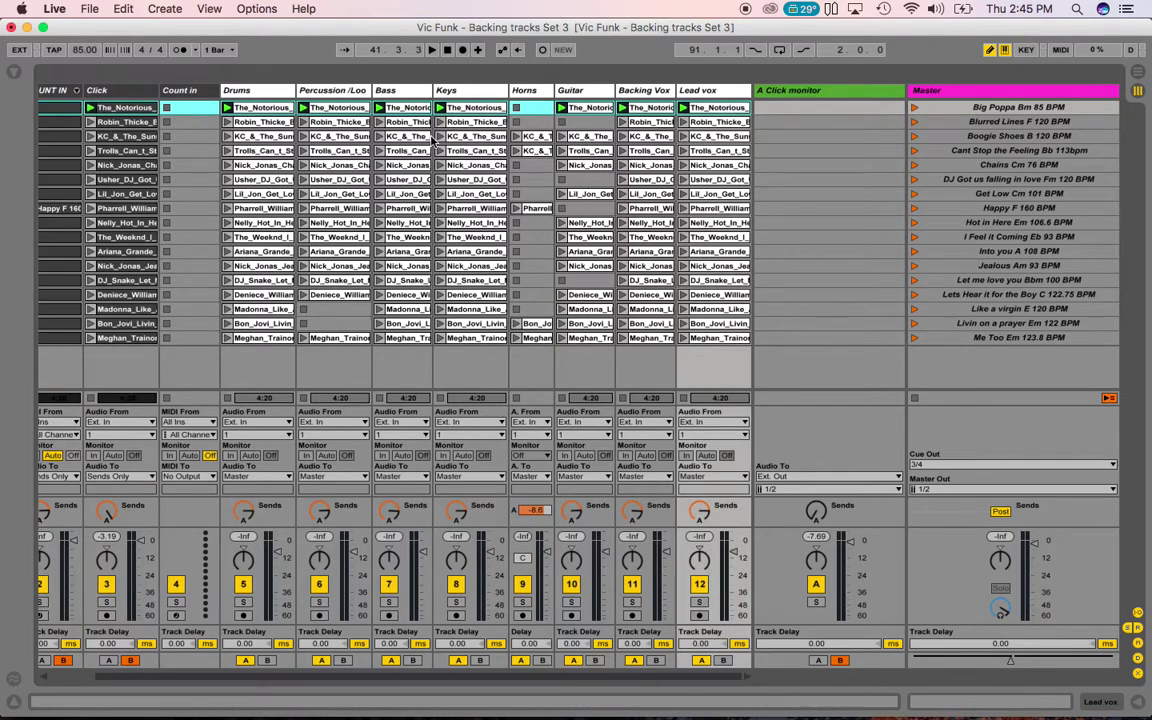
pyautogui.hscroll(-2, 433, 145)
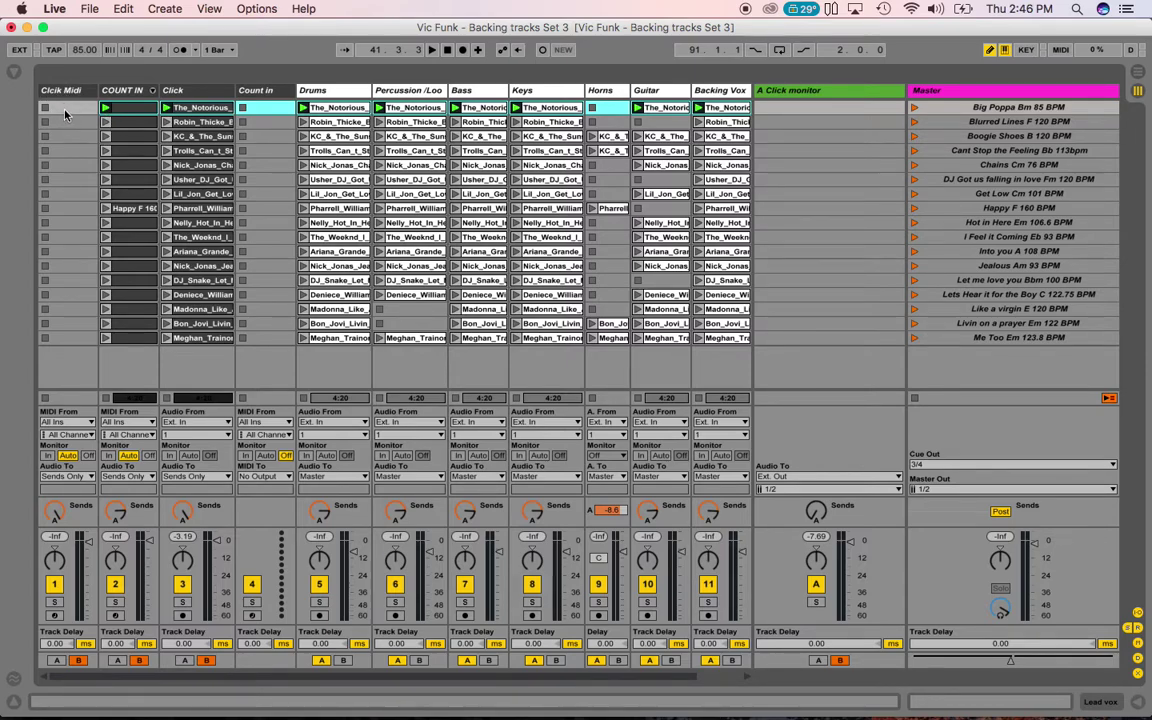
# Show the topmost tracks in Arrangement View and hide the clip detail area to enlarge the track display
pyautogui.click(1138, 73)
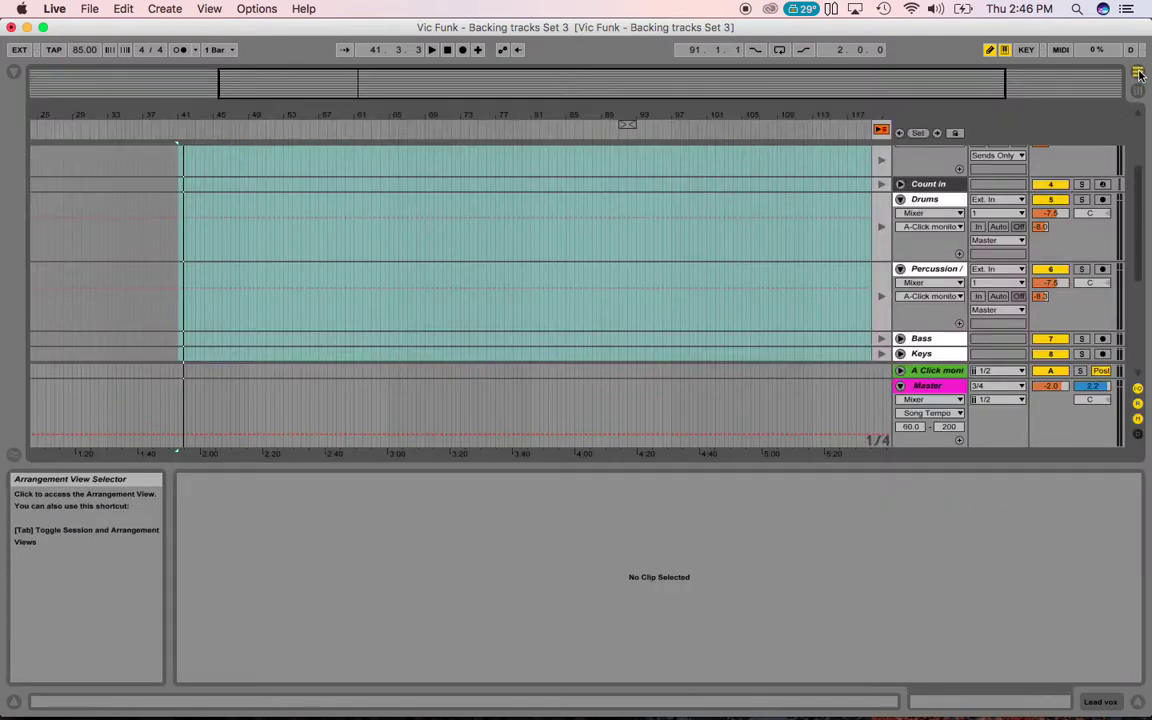
pyautogui.scroll(5, 900, 200)
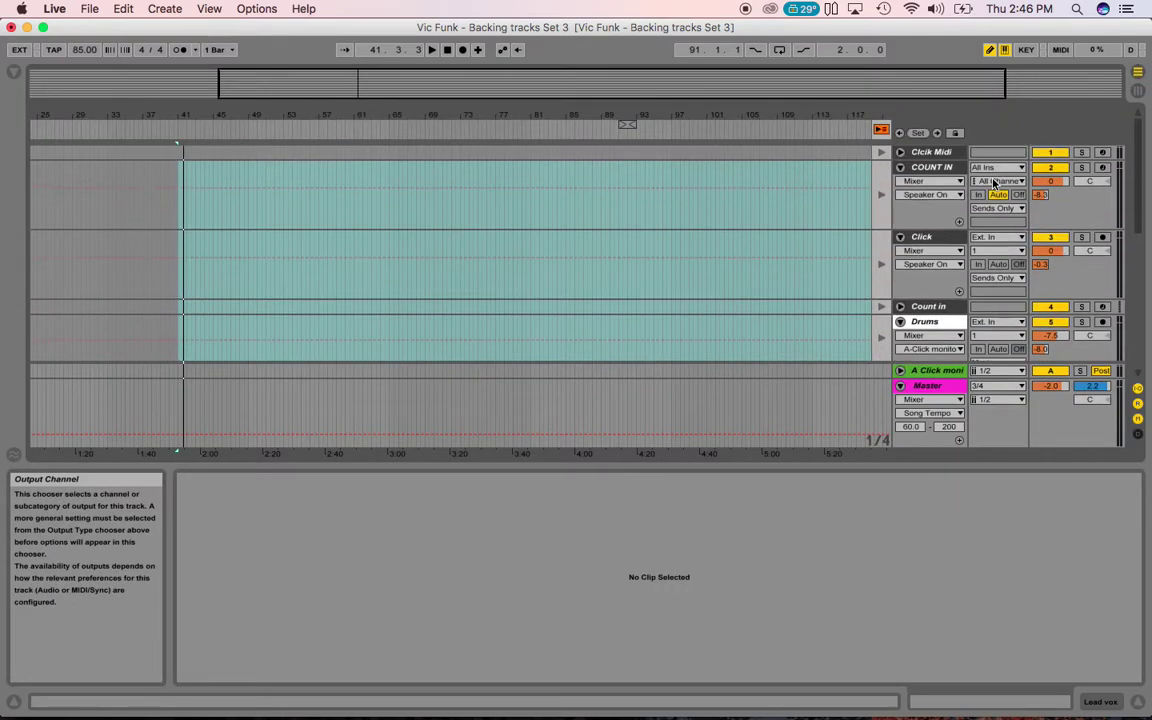
pyautogui.click(1138, 697)
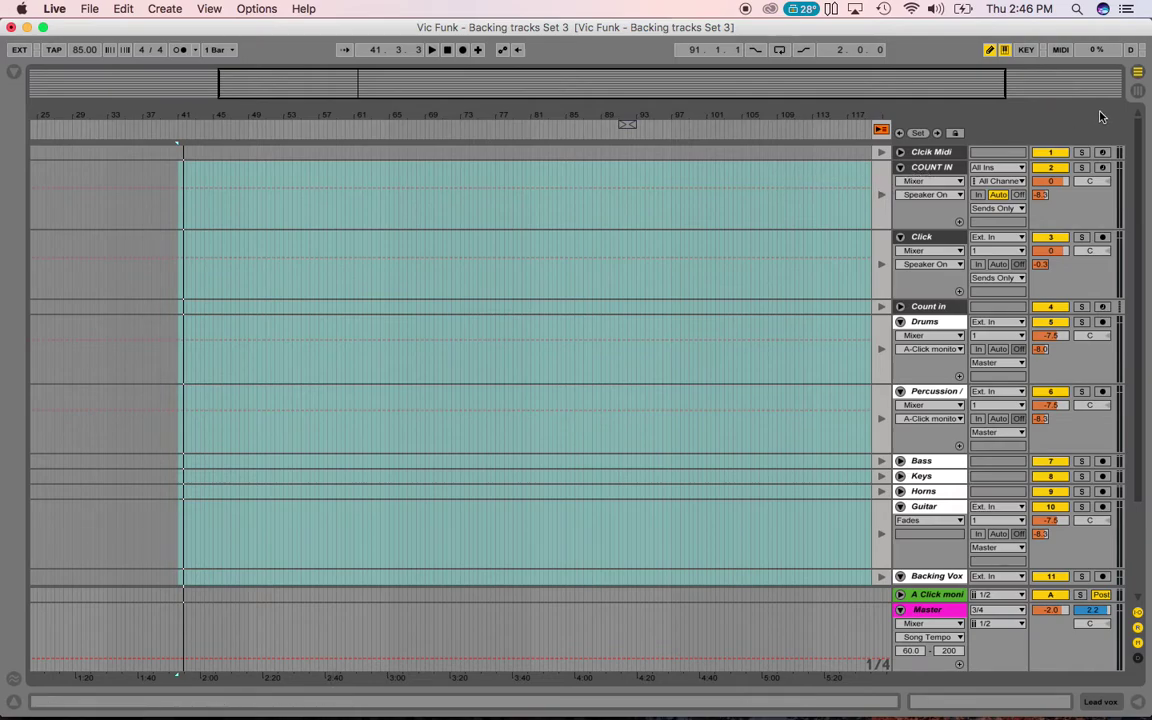
# Return to Session View and select the Big Poppa row's clip slots from the COUNT IN track through the Lead vox track
pyautogui.click(1138, 93)
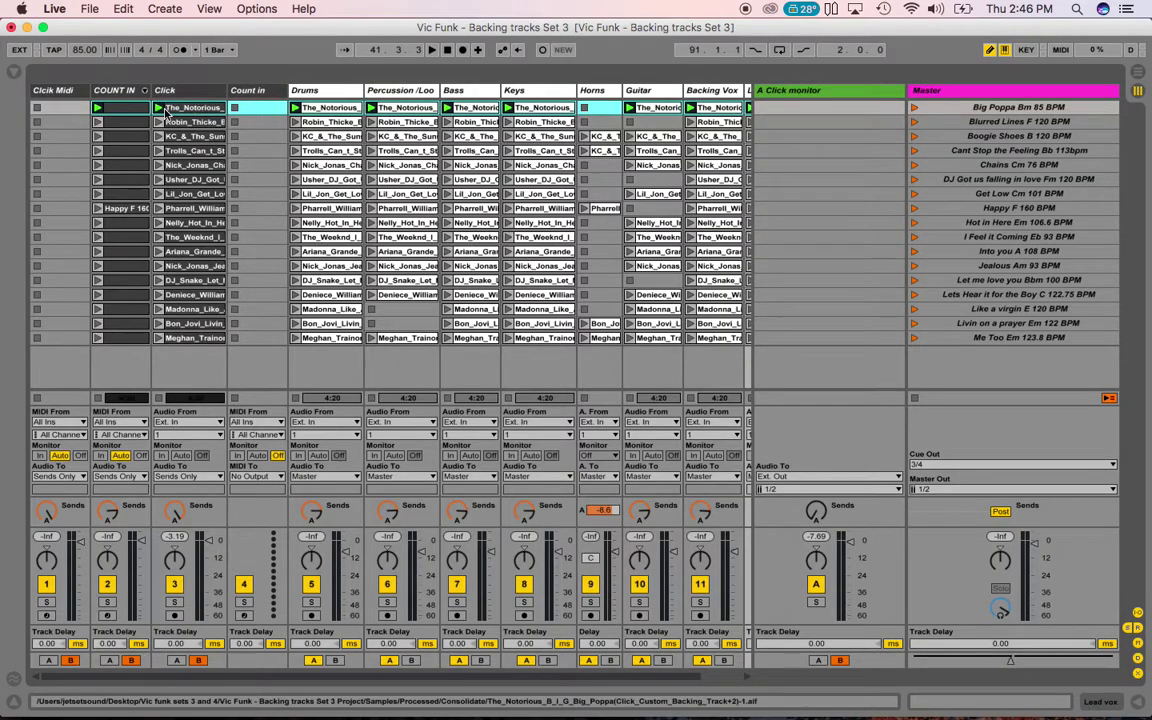
pyautogui.click(114, 111)
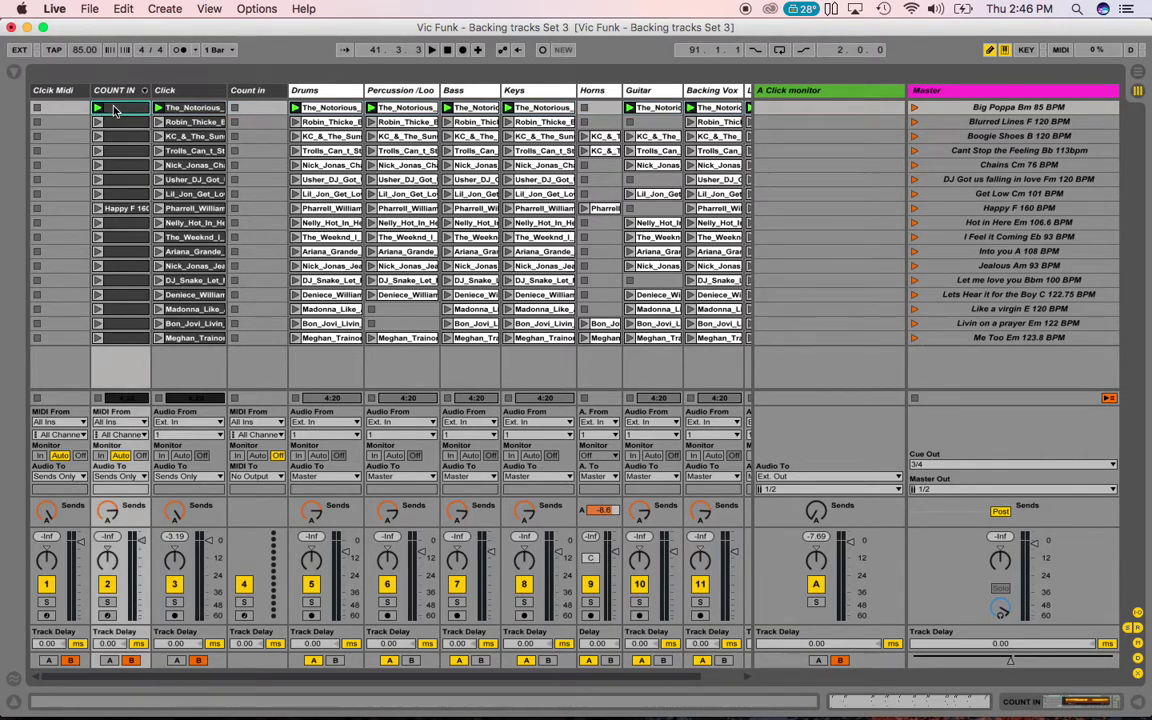
pyautogui.hscroll(2, 681, 117)
pyautogui.click(708, 109)
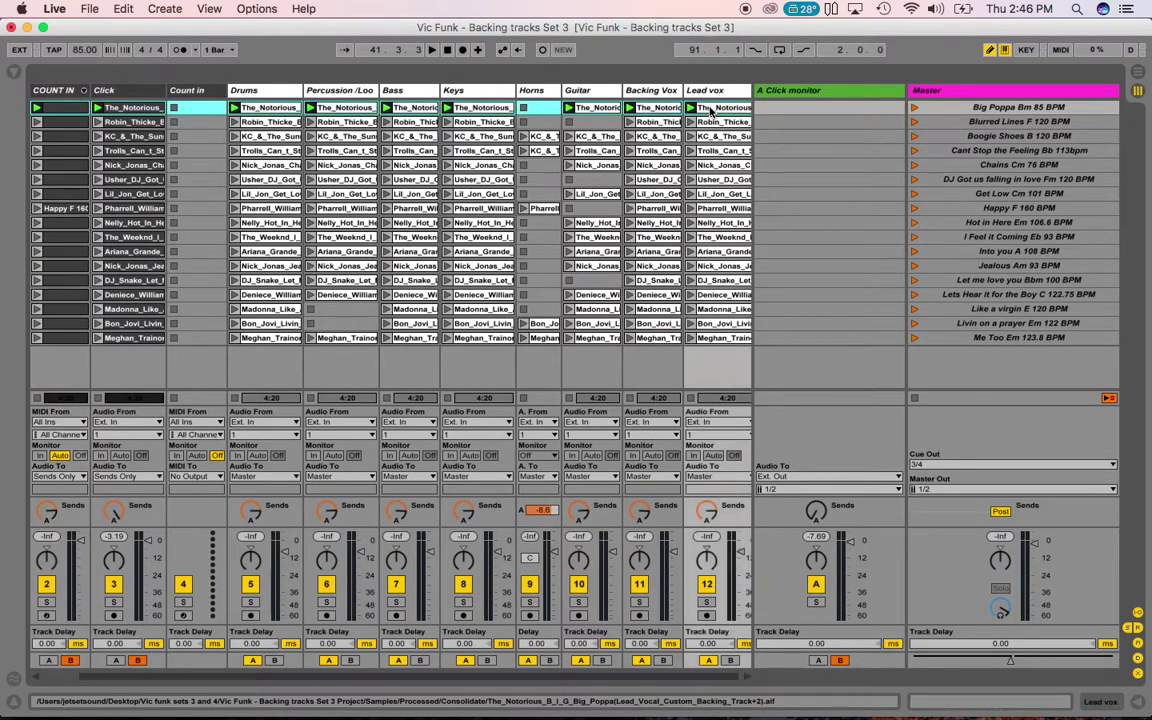
pyautogui.hscroll(-2, 550, 130)
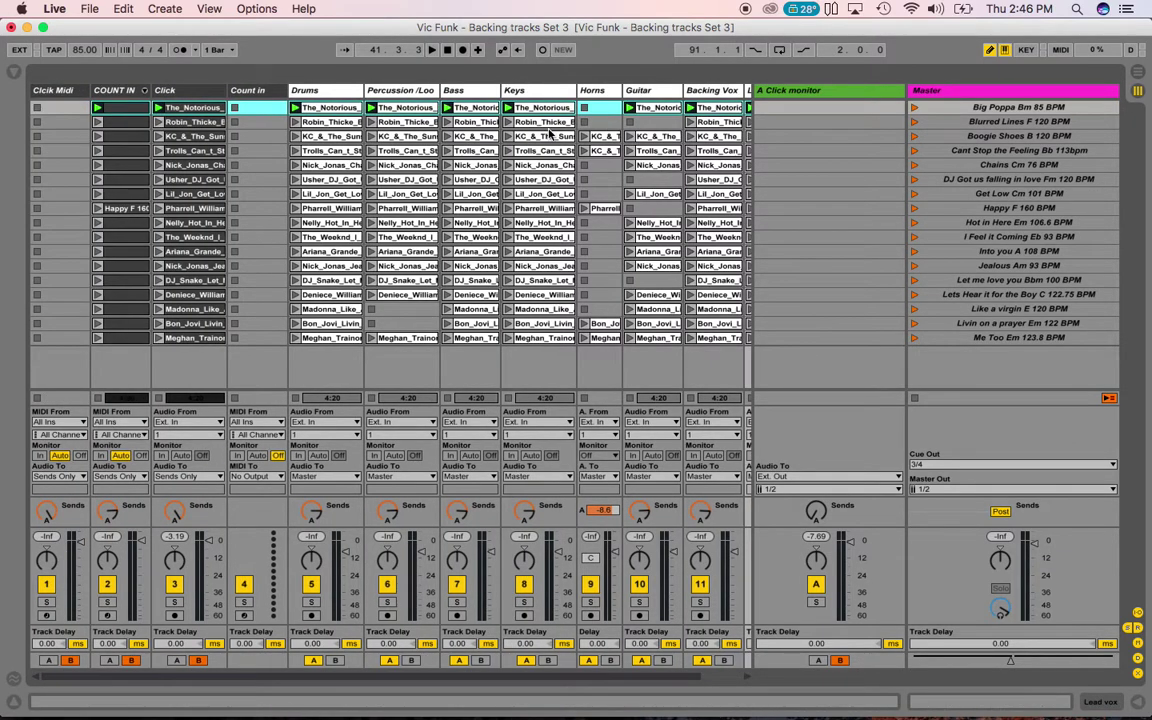
pyautogui.click(125, 107)
pyautogui.hscroll(2, 240, 135)
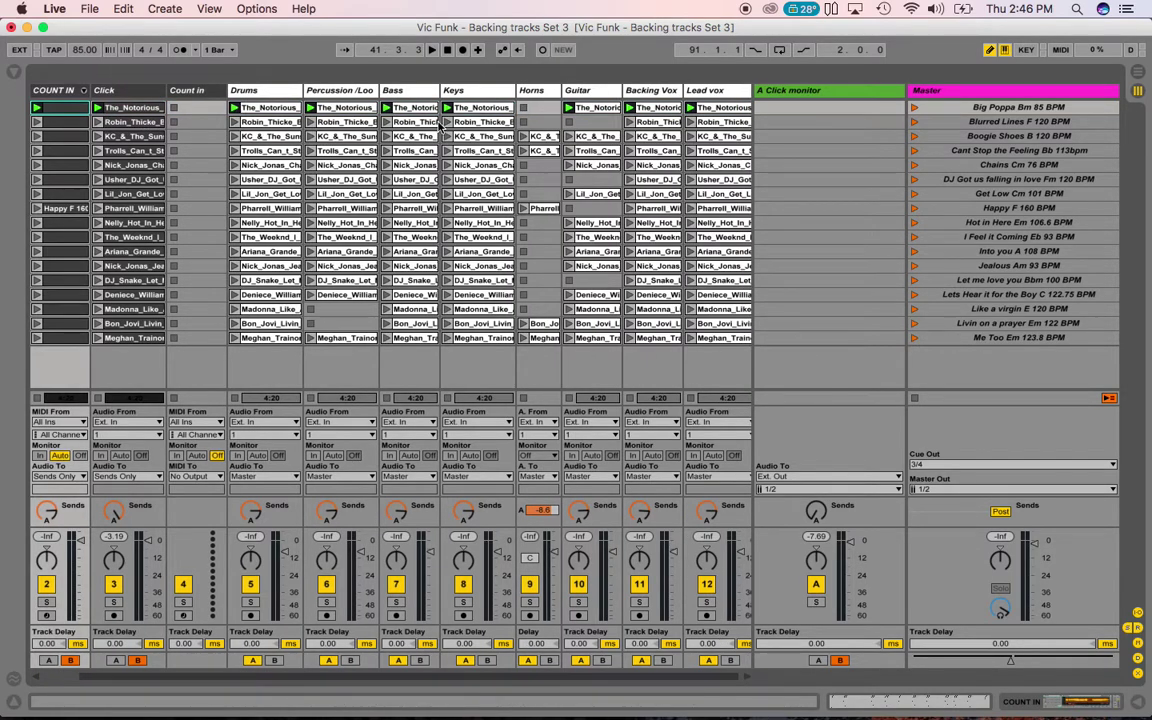
pyautogui.click(710, 108)
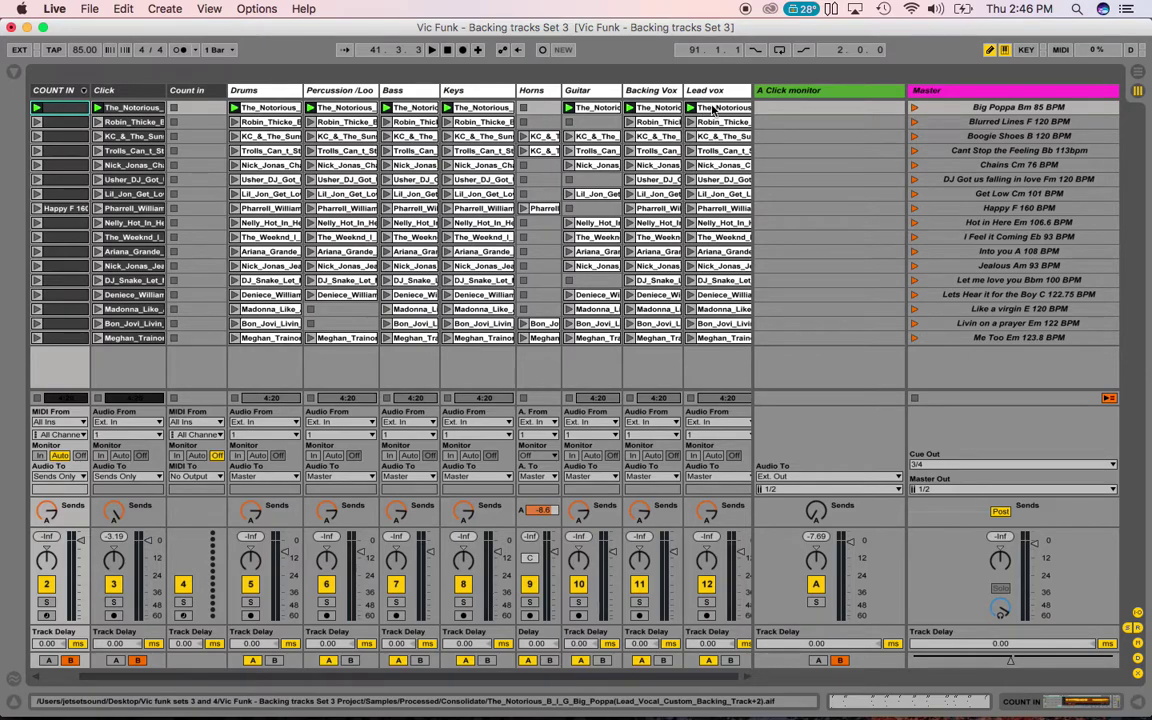
pyautogui.keyDown('shift'); pyautogui.click(713, 109); pyautogui.keyUp('shift')
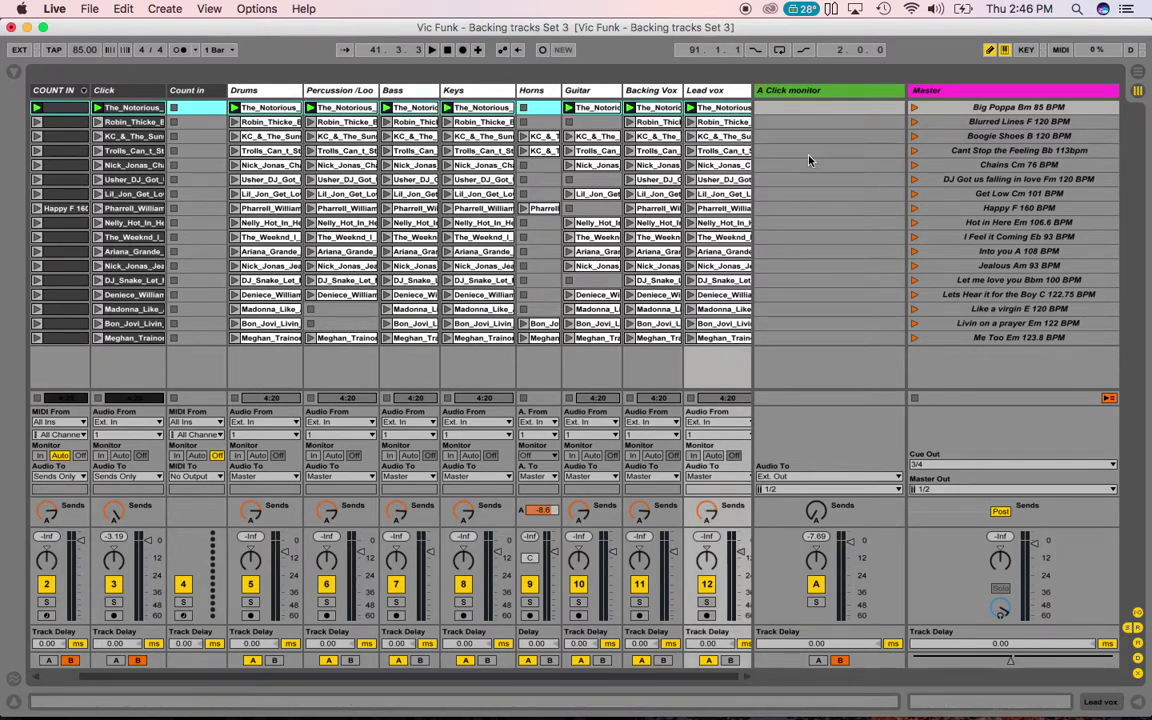
# Narrow the A Click monitor return track and place the Big Poppa clips from COUNT IN through Lead vox at bar 27 in Arrangement View
pyautogui.moveTo(756, 90); pyautogui.dragTo(857, 90)
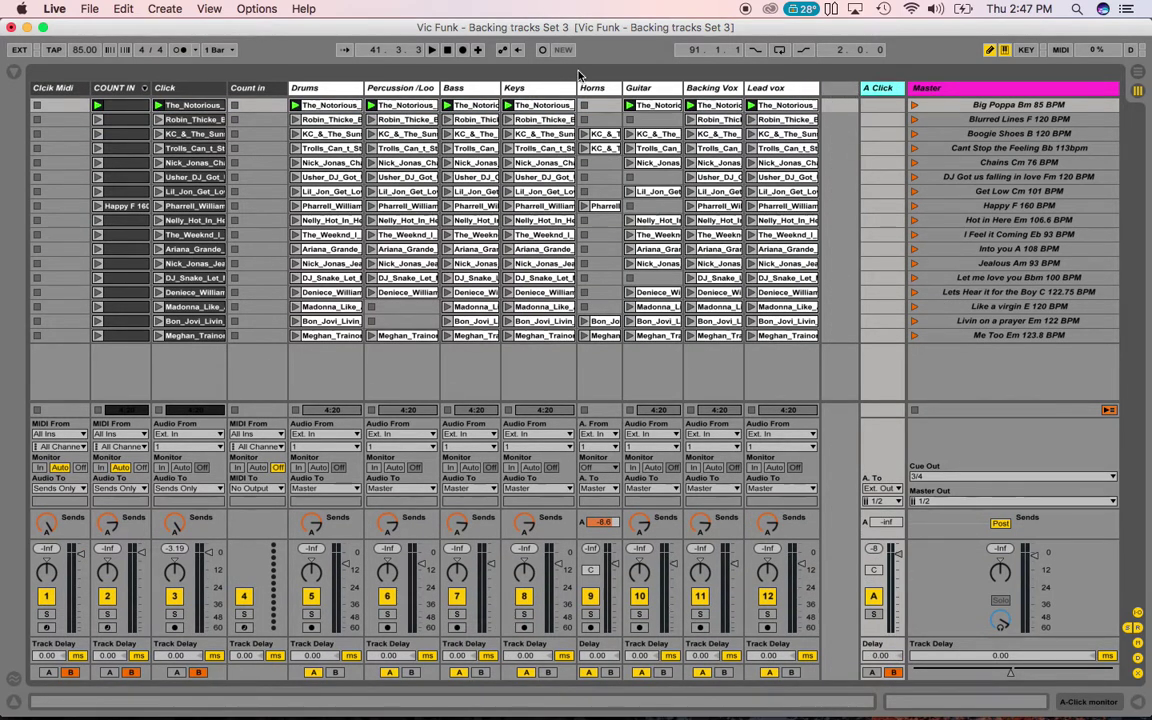
pyautogui.click(132, 106)
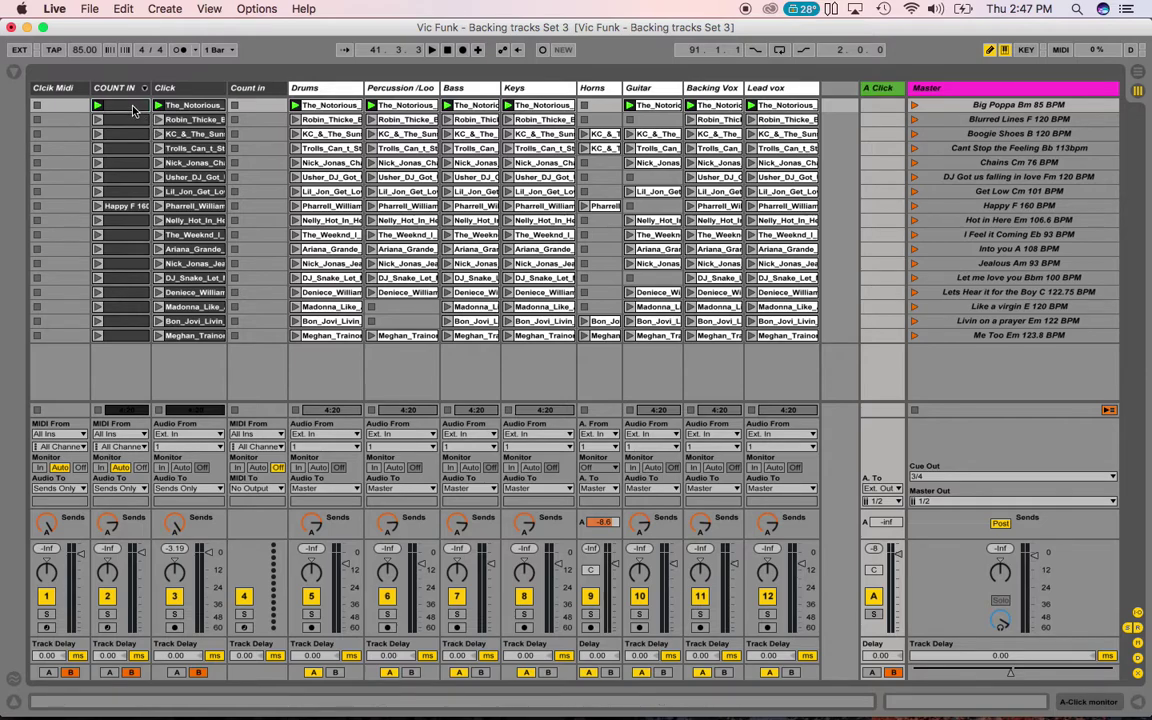
pyautogui.keyDown('shift'); pyautogui.click(777, 107); pyautogui.keyUp('shift')
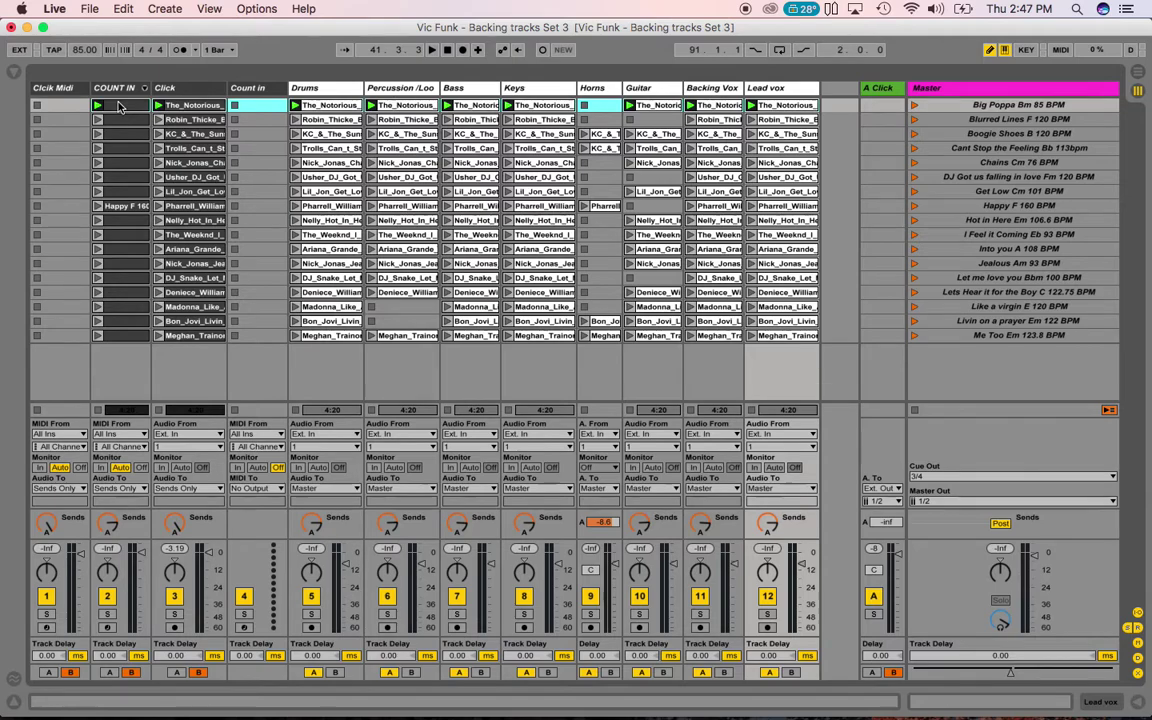
pyautogui.press('Tab')
pyautogui.moveTo(118, 102)
pyautogui.mouseDown()
pyautogui.moveTo(179, 188)
pyautogui.moveTo(67, 193)
pyautogui.moveTo(57, 172)
pyautogui.mouseUp()
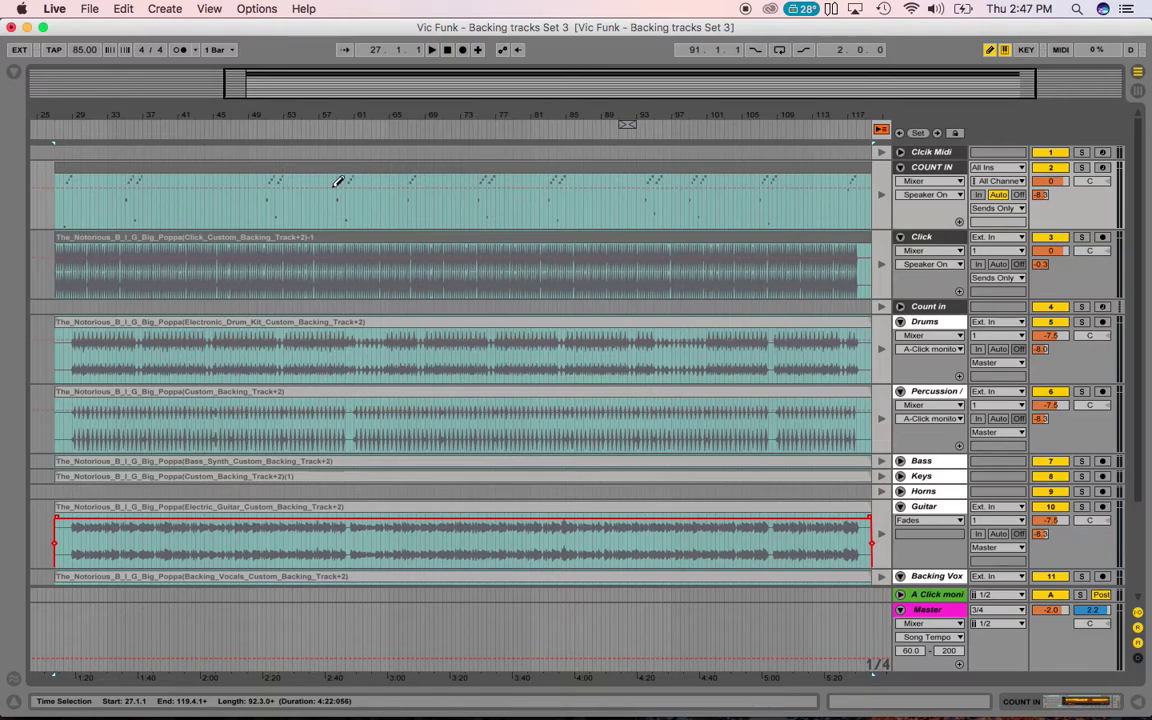
# Switch all tracks back to arrangement playback and turn off Draw Mode
pyautogui.click(884, 133)
pyautogui.moveTo(663, 113)
pyautogui.mouseDown()
pyautogui.moveTo(650, 100)
pyautogui.moveTo(658, 110)
pyautogui.mouseUp()
pyautogui.moveTo(166, 108); pyautogui.dragTo(166, 121)
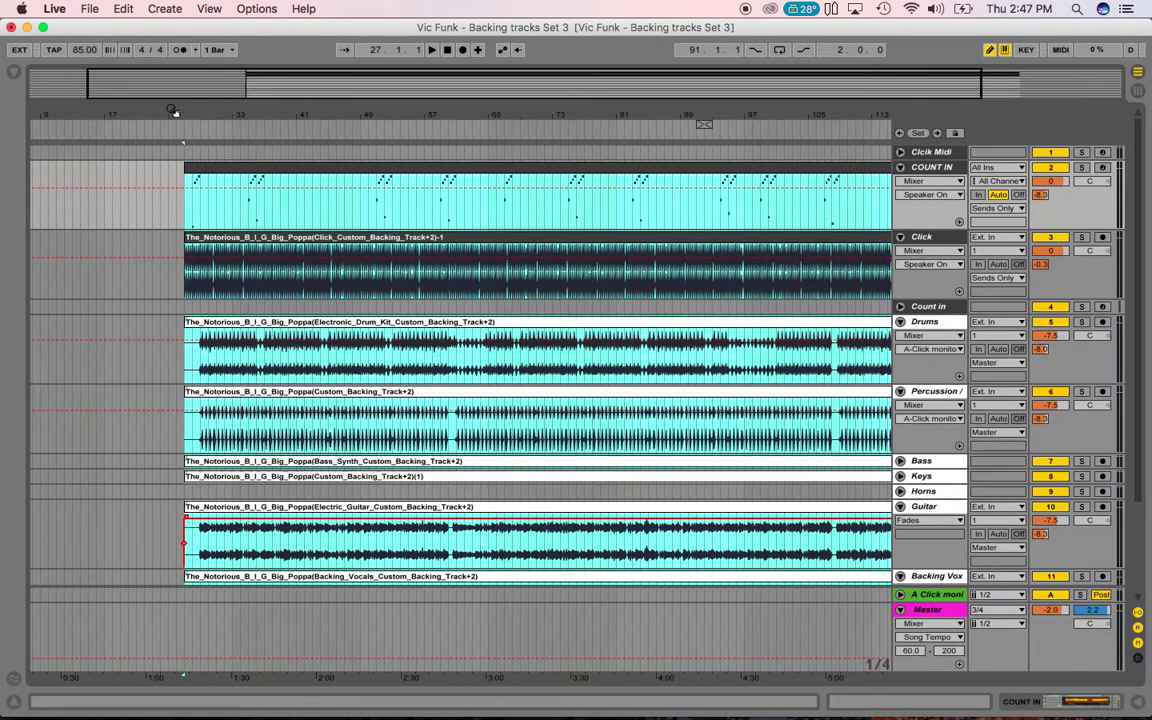
pyautogui.moveTo(173, 111); pyautogui.dragTo(173, 285)
pyautogui.moveTo(177, 200); pyautogui.dragTo(429, 116)
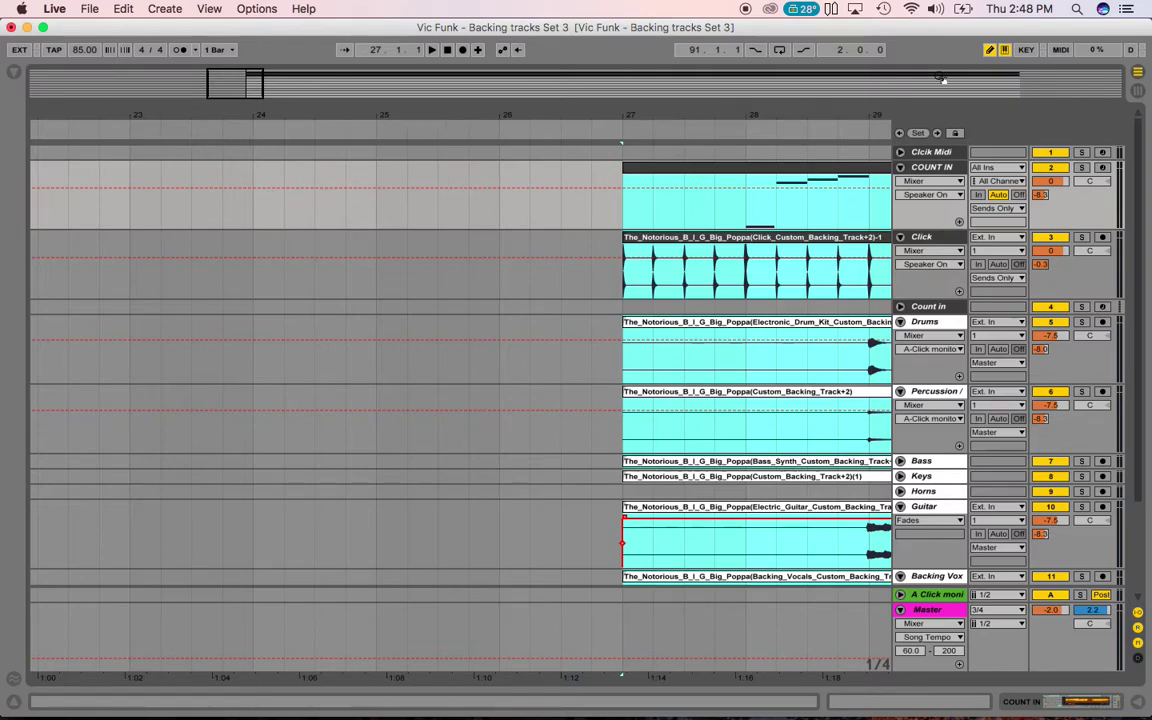
pyautogui.click(988, 52)
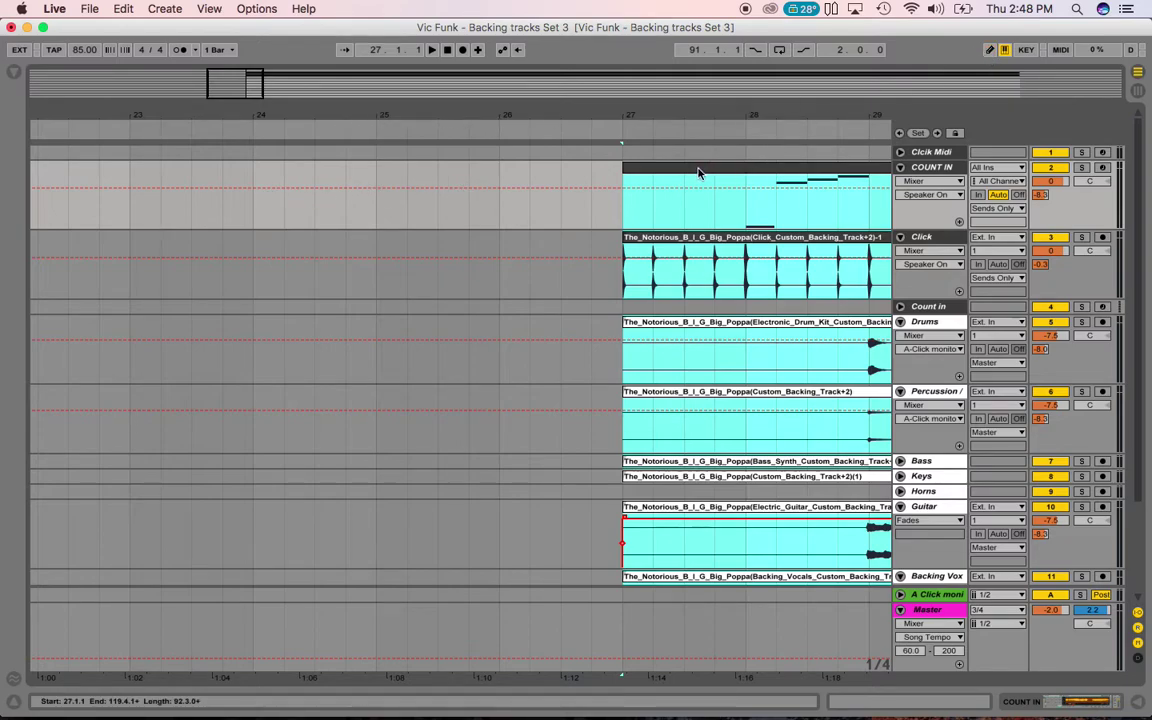
# Select all the Big Poppa clips across the arrangement tracks and move them together so they start at bar 24
pyautogui.click(698, 173)
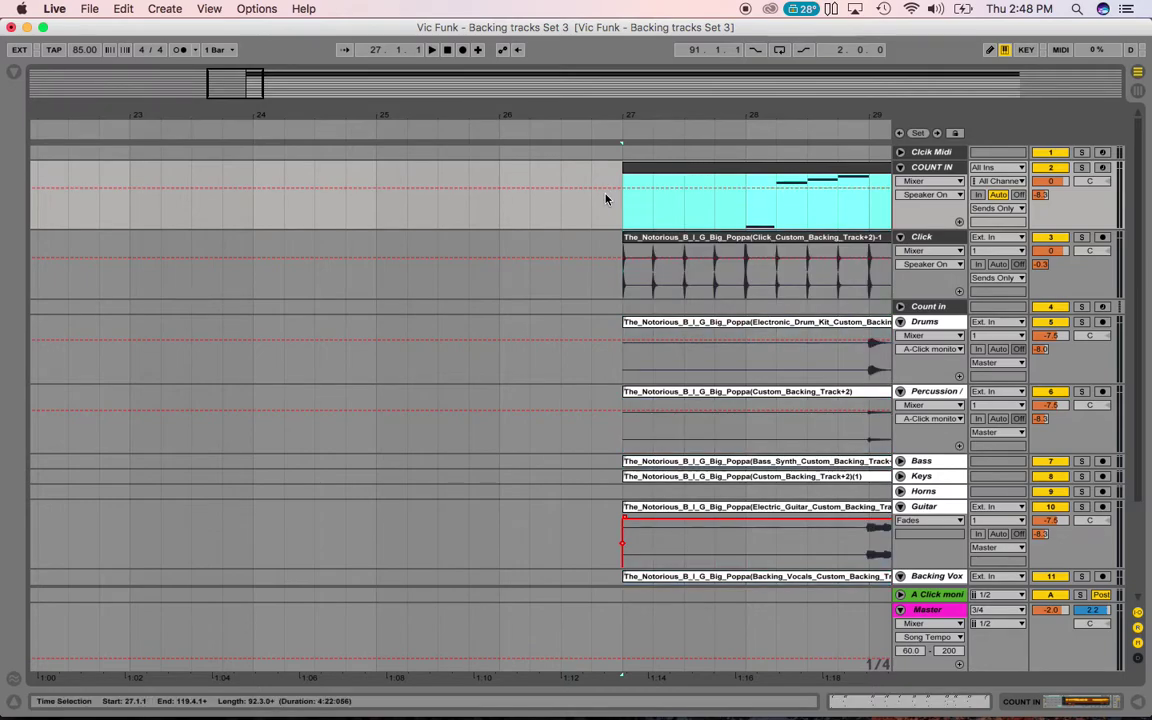
pyautogui.moveTo(650, 167)
pyautogui.mouseDown()
pyautogui.moveTo(548, 180)
pyautogui.moveTo(637, 168)
pyautogui.mouseUp()
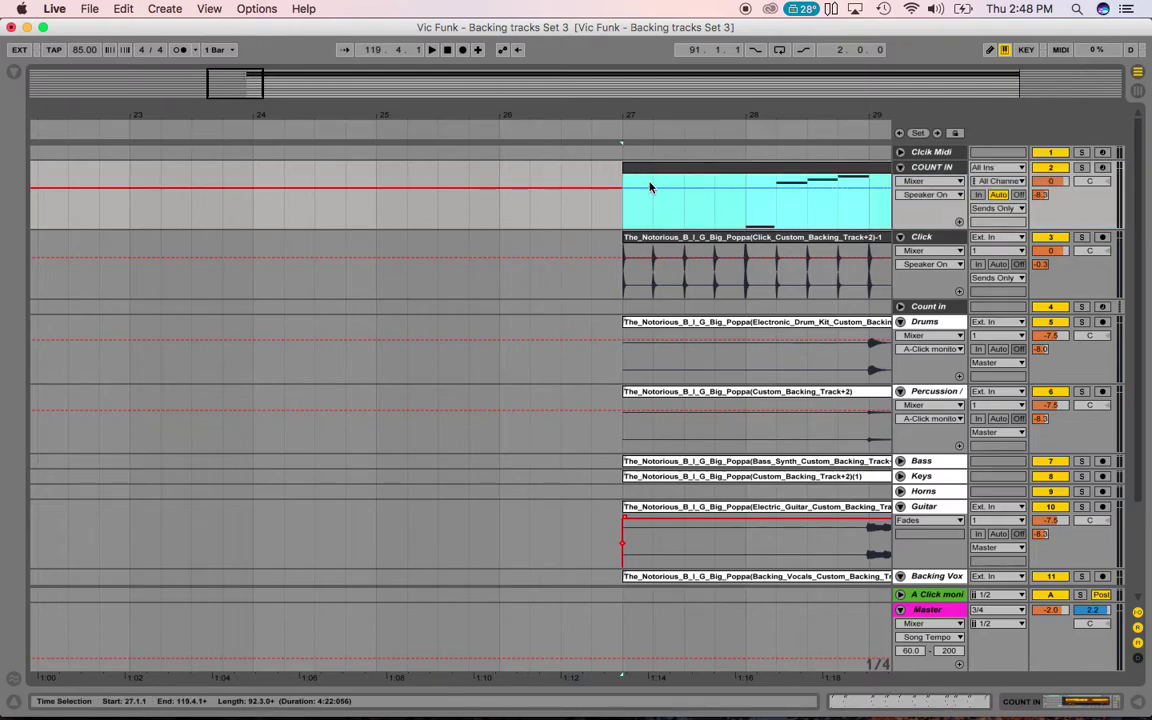
pyautogui.scroll(-3, 645, 178)
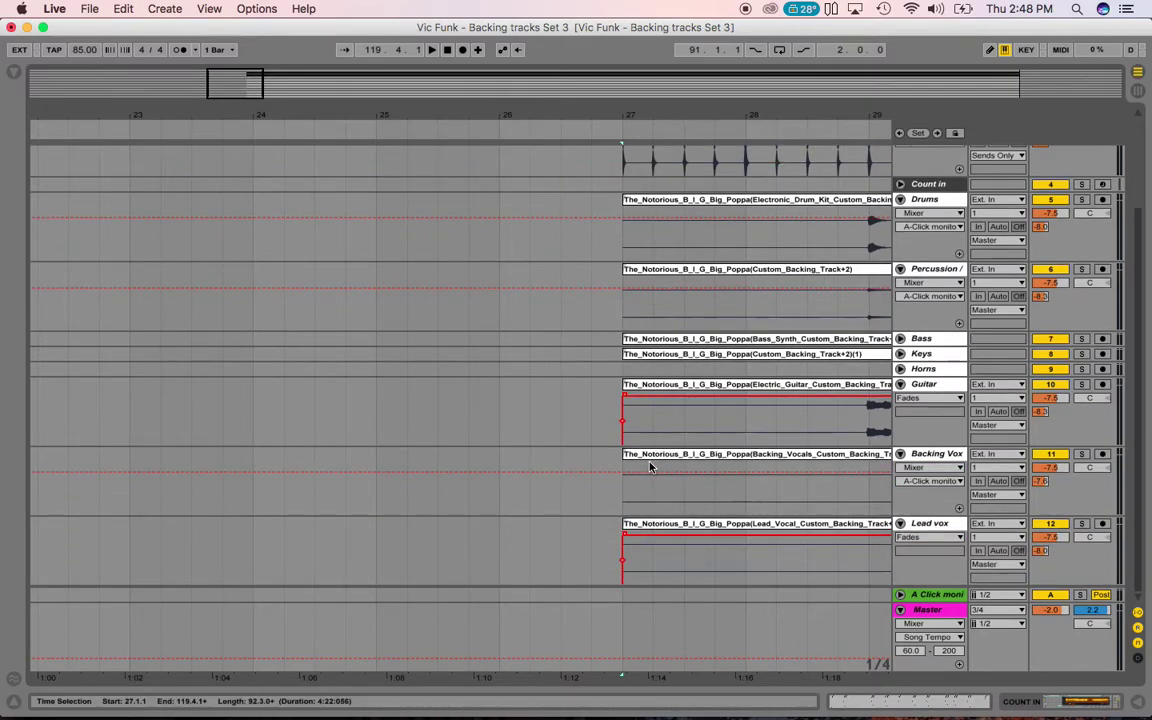
pyautogui.scroll(3, 650, 465)
pyautogui.scroll(-3, 656, 414)
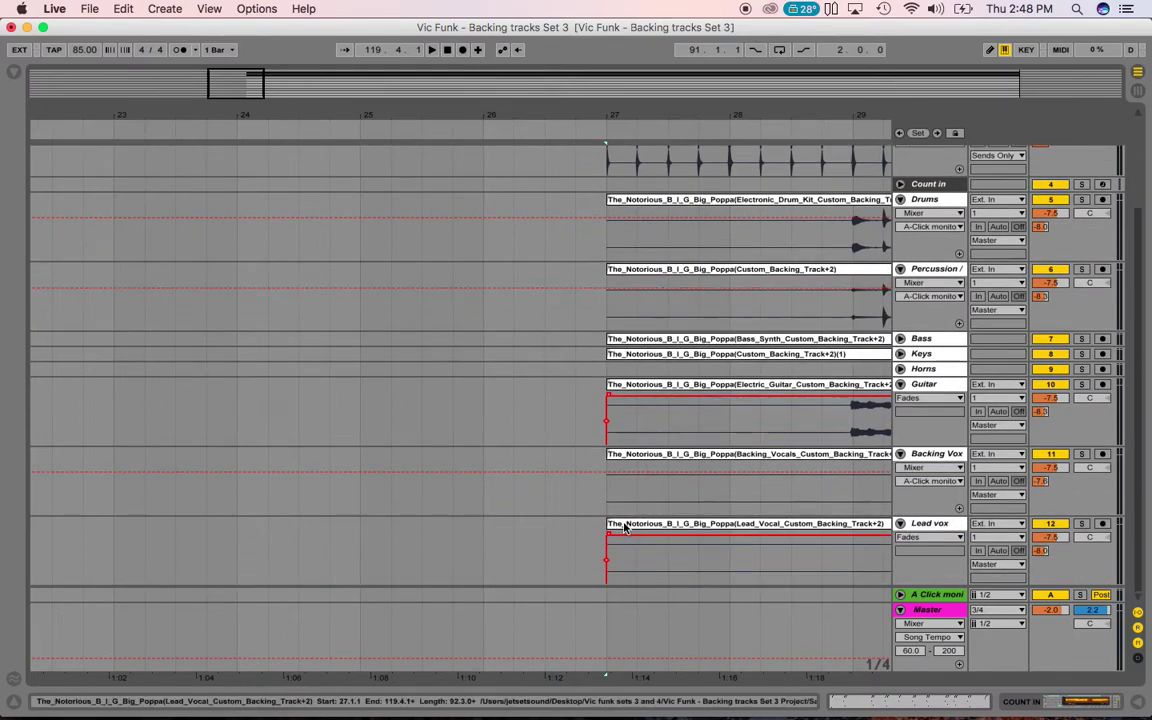
pyautogui.press('super+a')
pyautogui.scroll(3, 624, 528)
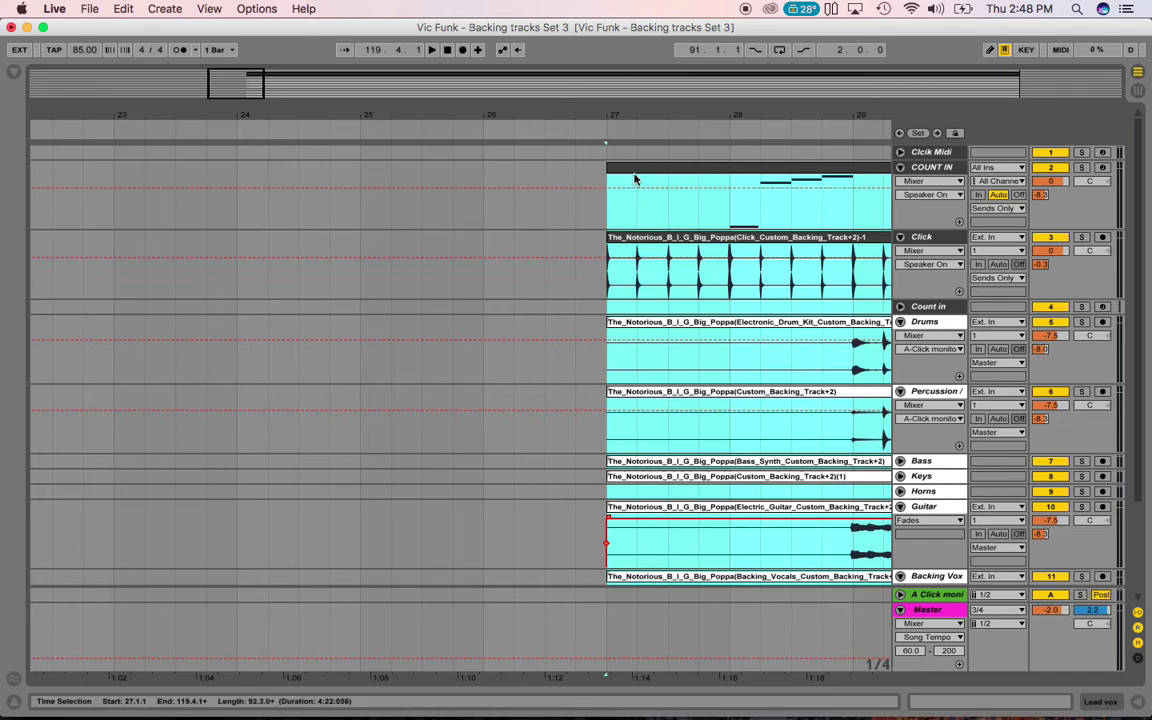
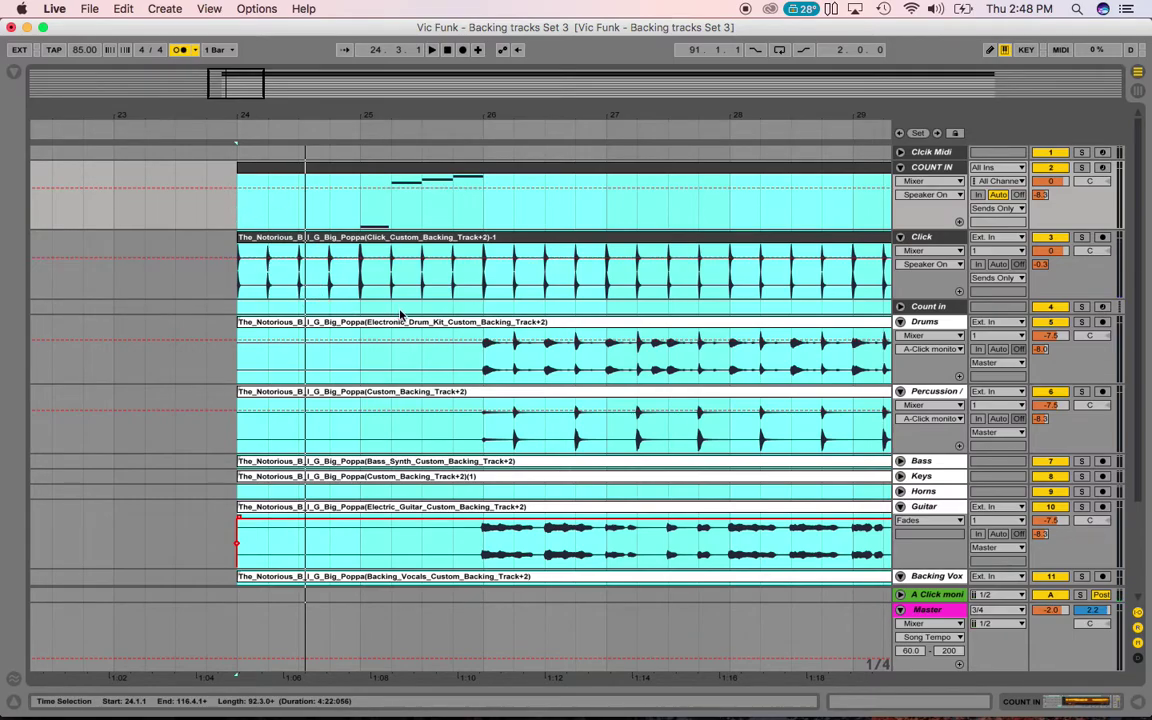
# Enlarge the Master track's lane in the arrangement to give the Song Tempo envelope more height
pyautogui.moveTo(418, 110); pyautogui.dragTo(360, 121)
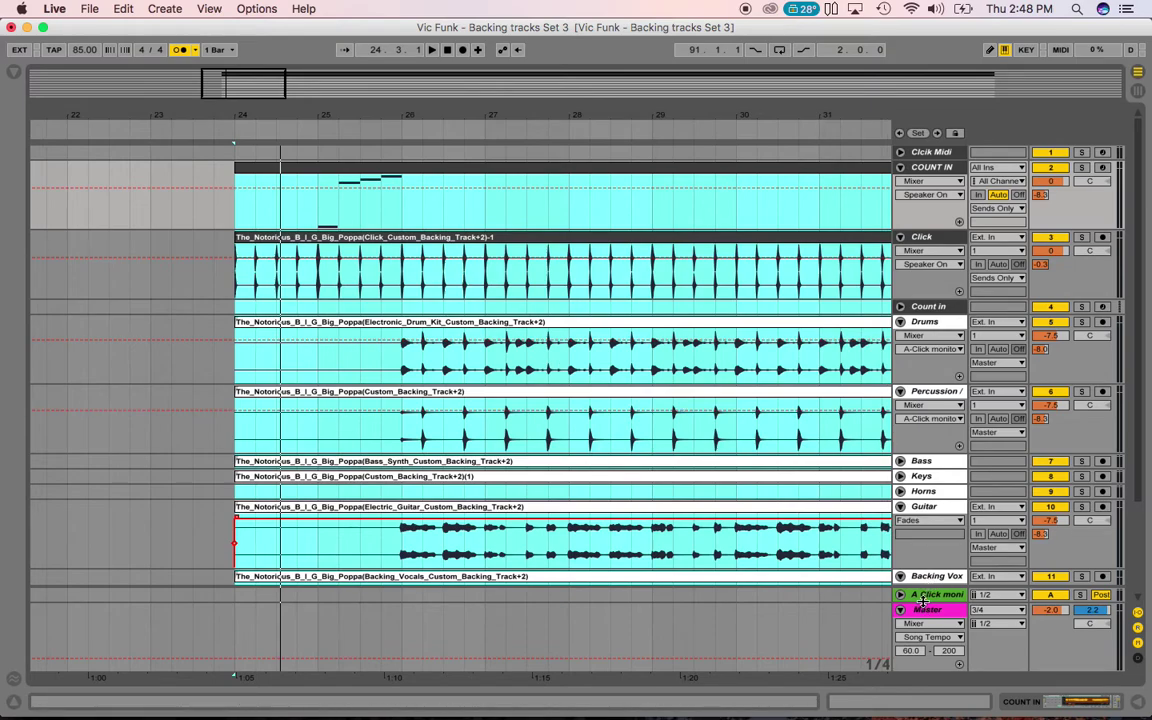
pyautogui.moveTo(922, 592); pyautogui.dragTo(922, 552)
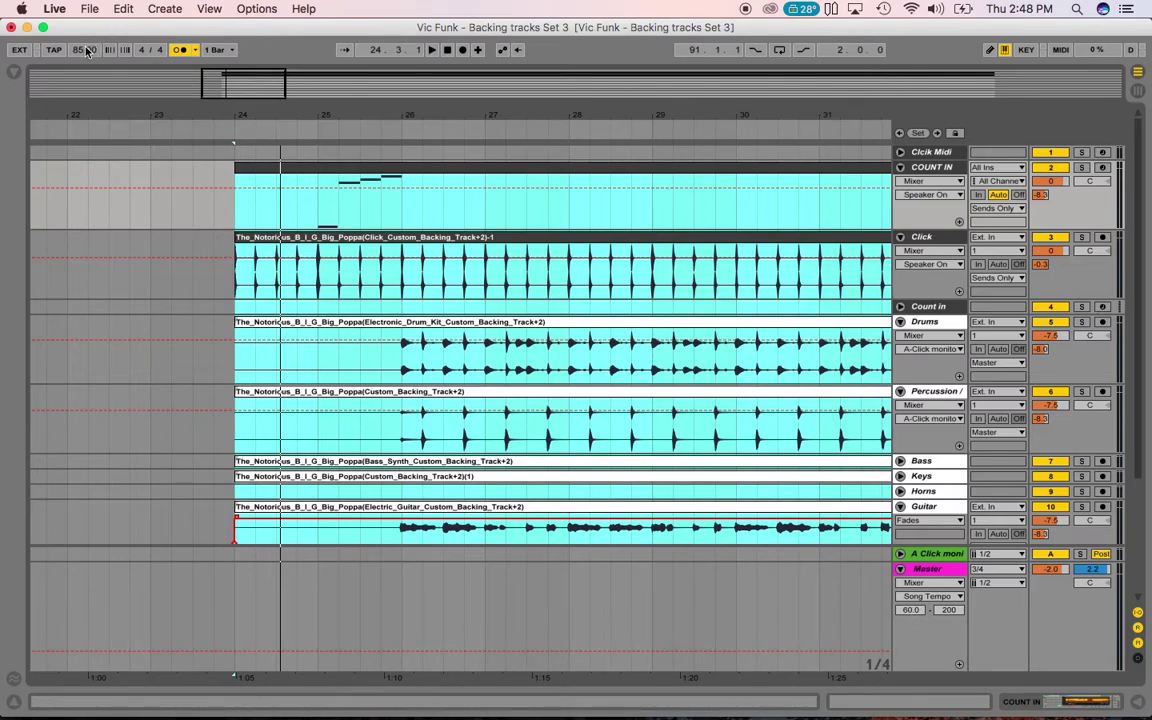
pyautogui.moveTo(240, 114); pyautogui.dragTo(236, 44)
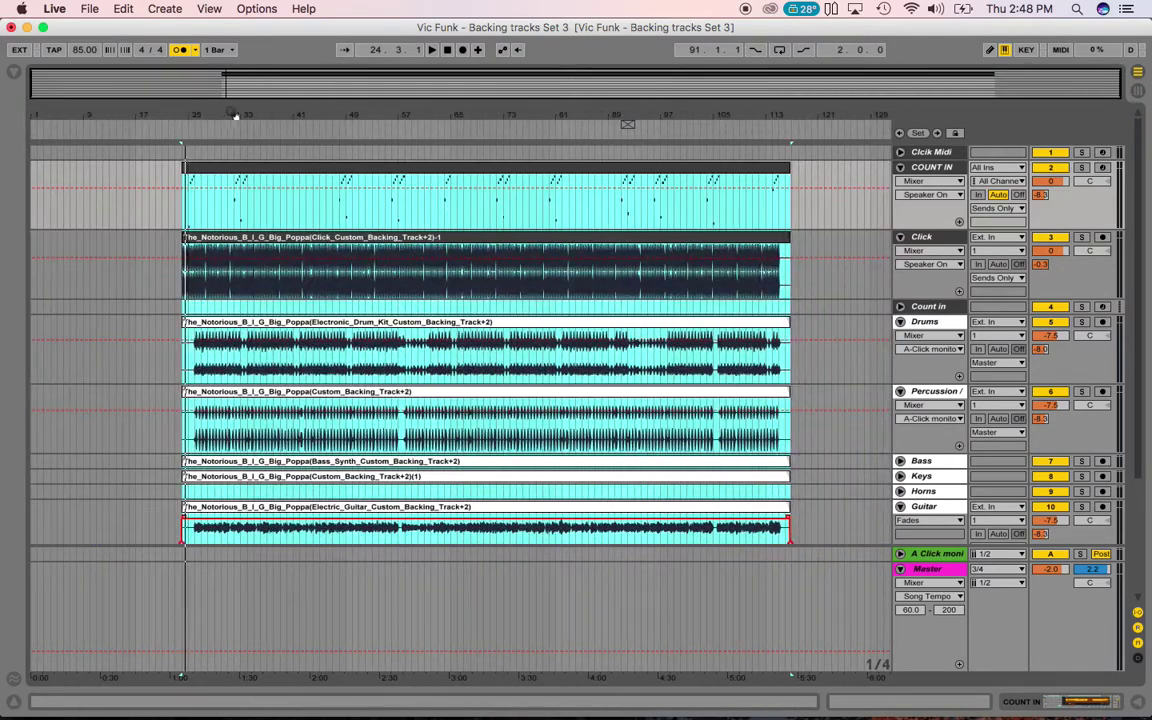
# Place the insert marker at bar 116 on the COUNT IN track, near the end of the Big Poppa clips
pyautogui.moveTo(750, 114); pyautogui.dragTo(785, 141)
pyautogui.click(725, 131)
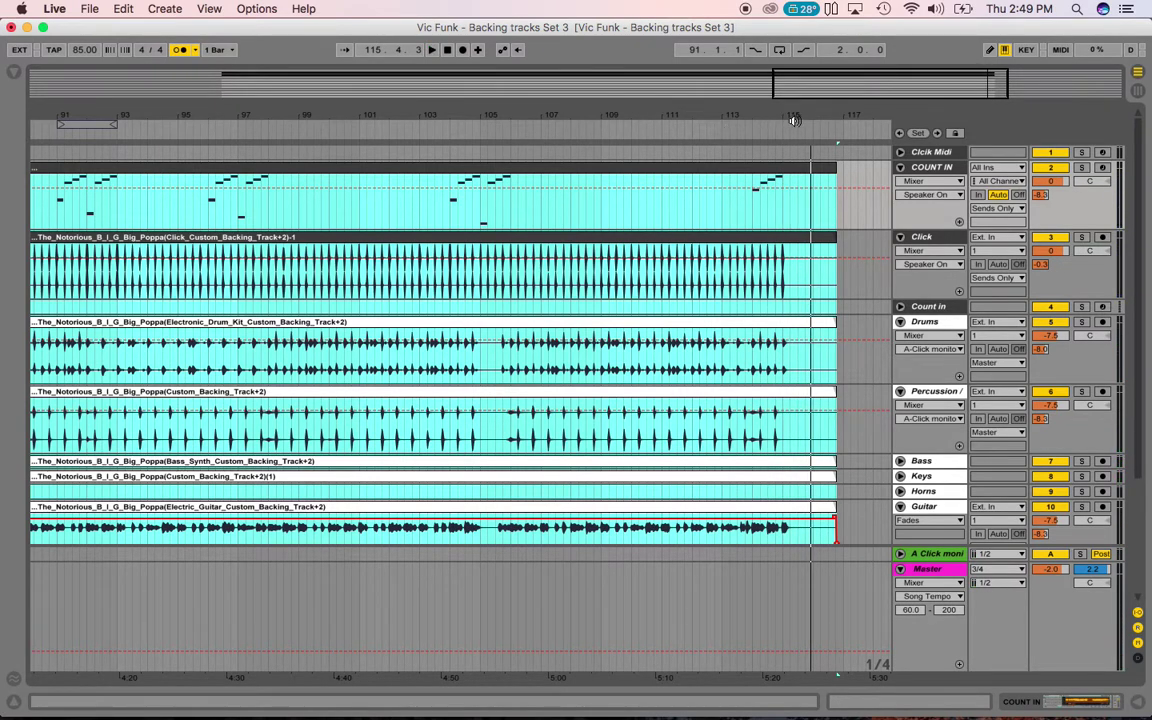
pyautogui.moveTo(814, 117); pyautogui.dragTo(788, 172)
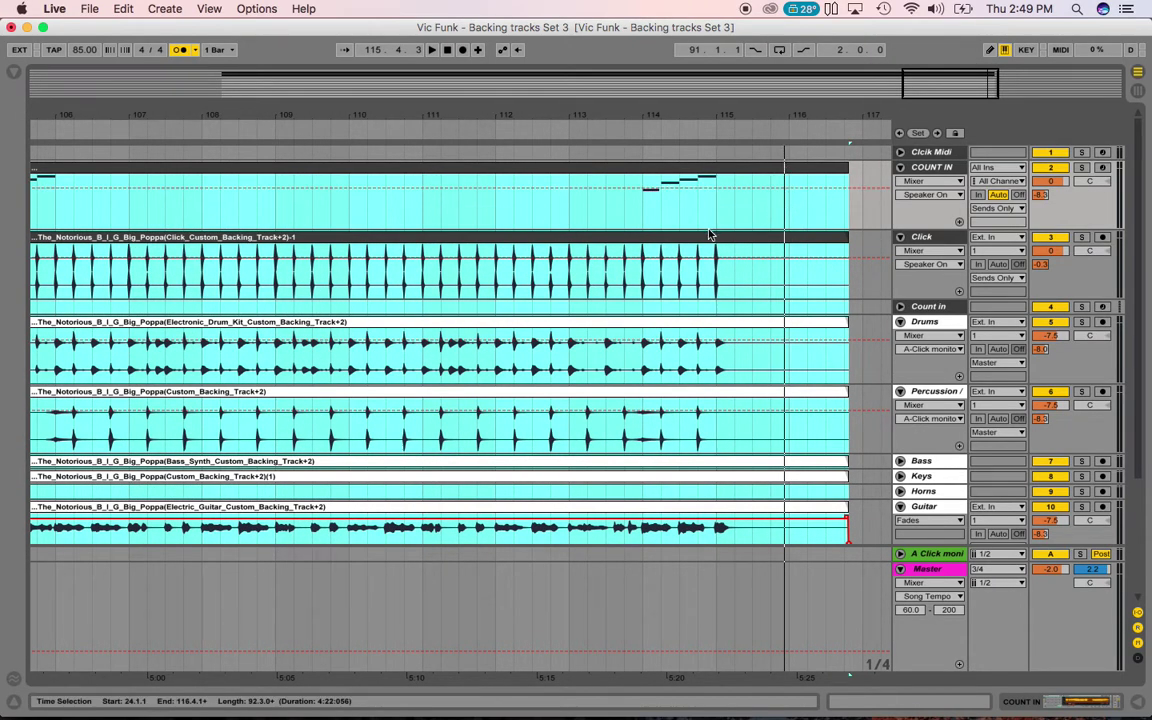
pyautogui.click(789, 222)
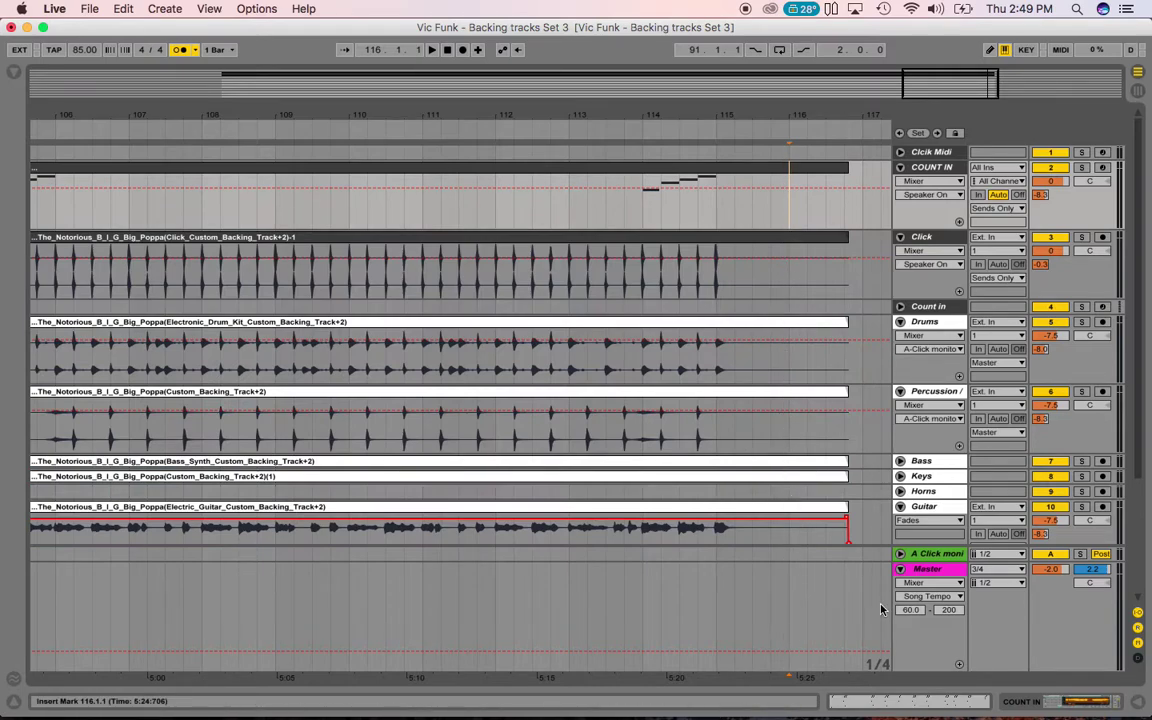
# Check the Happy scene's tempo in Session View and return to Arrangement View
pyautogui.click(1137, 92)
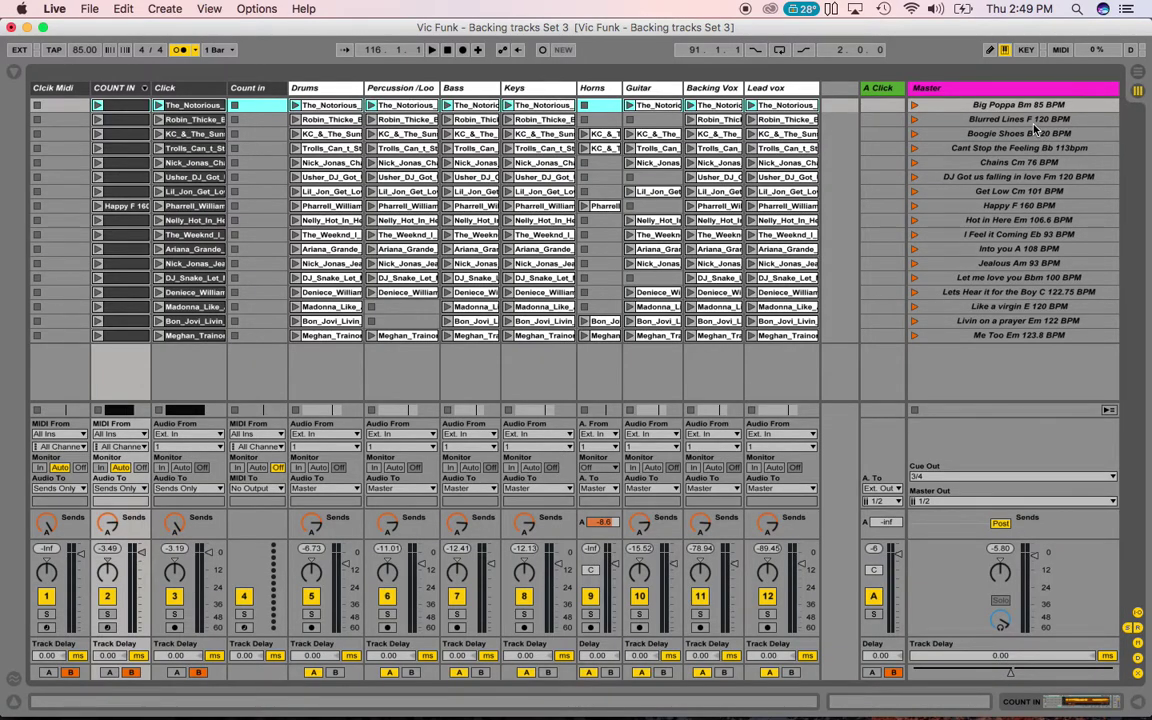
pyautogui.click(1010, 208)
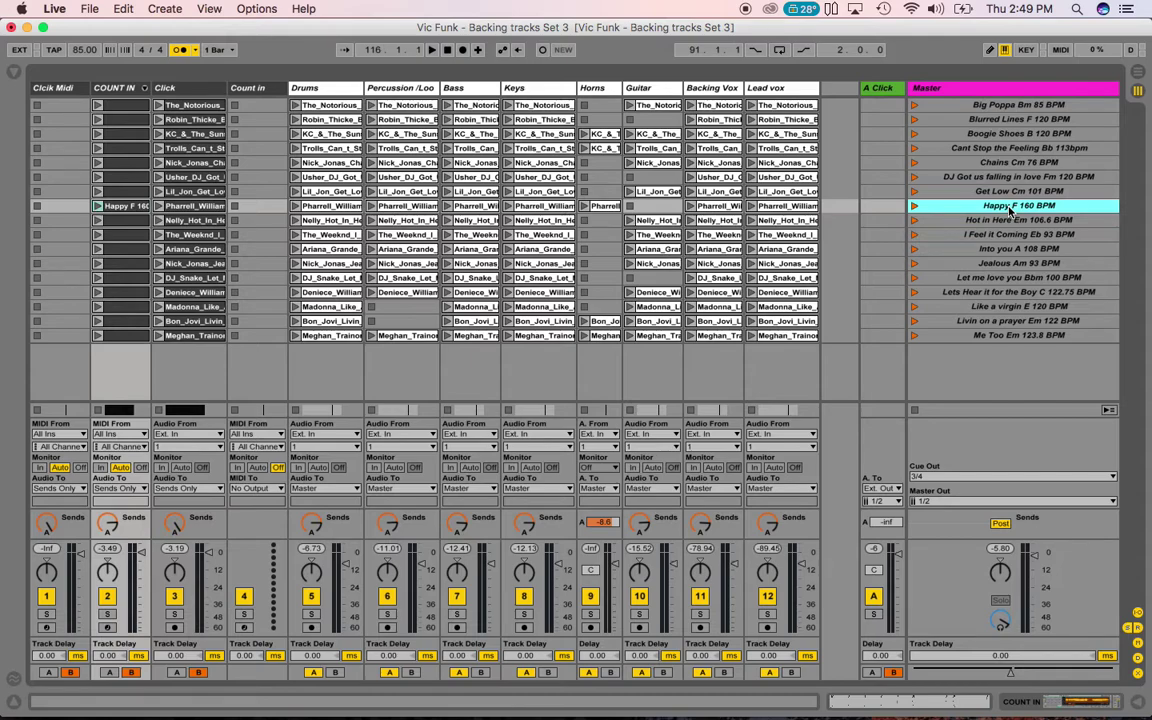
pyautogui.click(1137, 75)
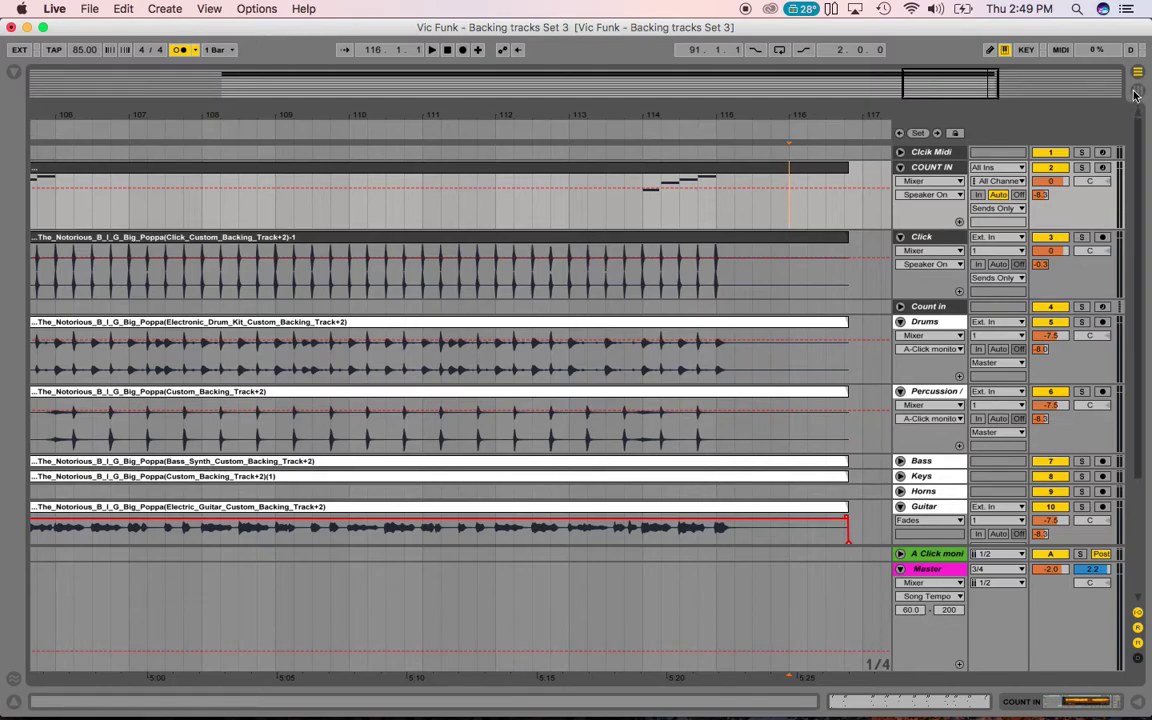
pyautogui.press('Tab')
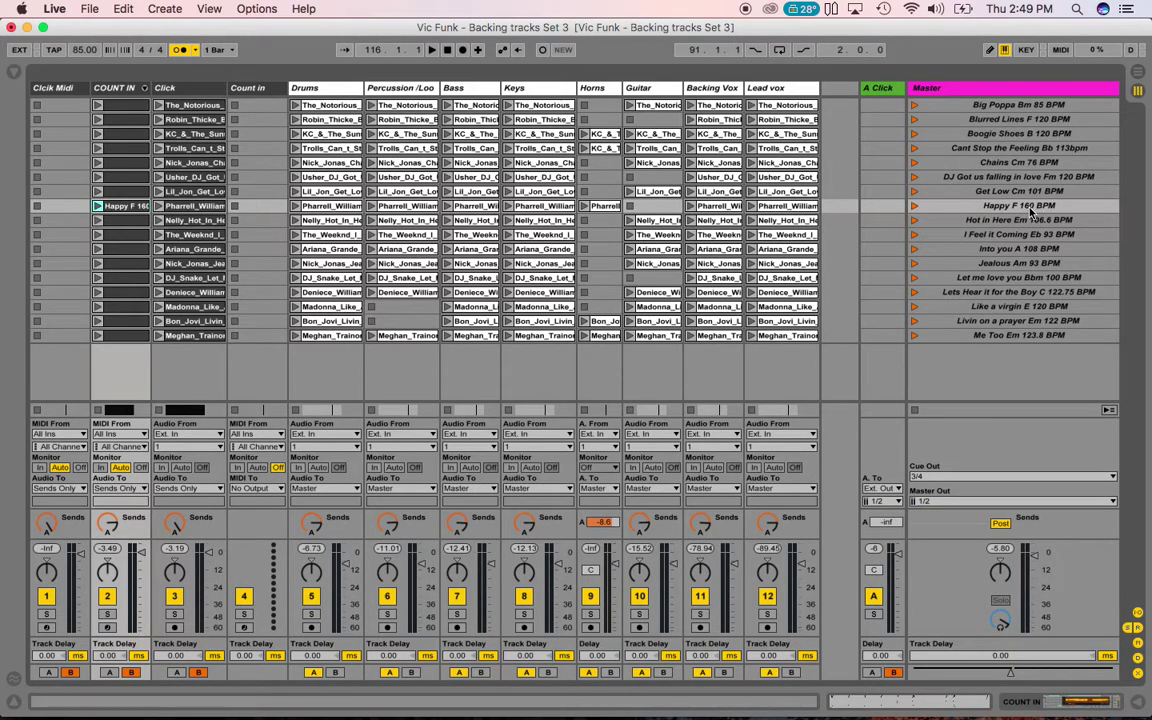
pyautogui.click(1139, 73)
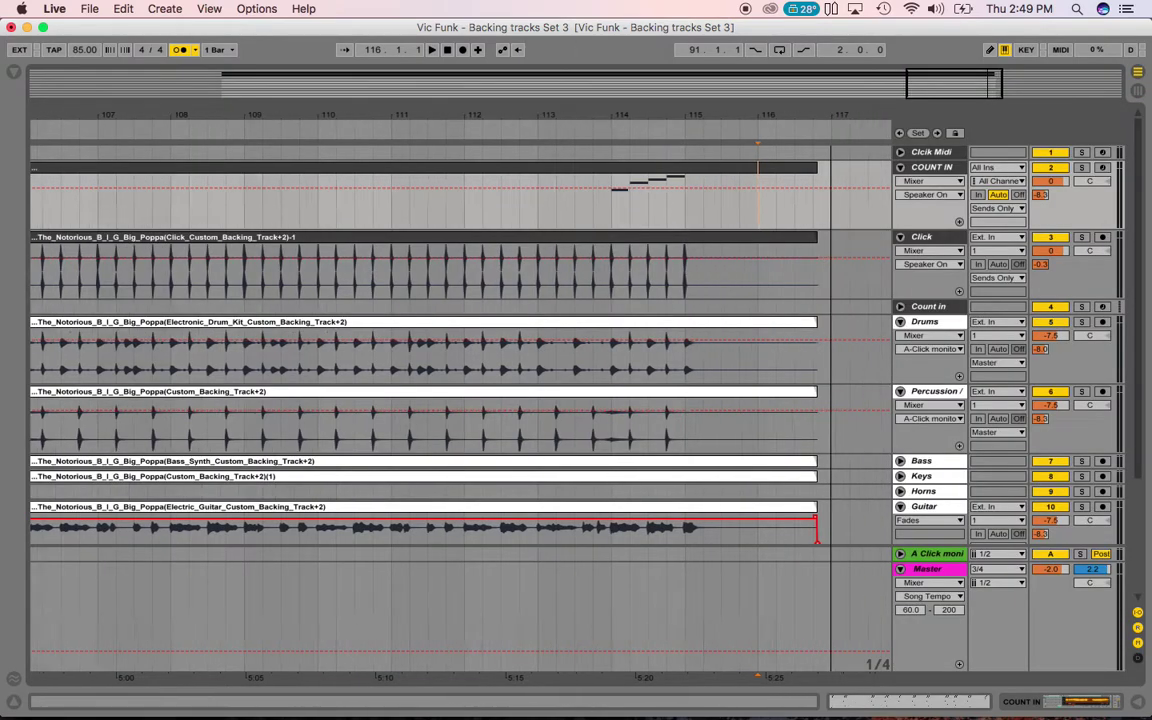
# Set the Song Tempo envelope's maximum to 160 and draw the Master tempo up to the top of that range from bar 117 onward
pyautogui.moveTo(784, 115); pyautogui.dragTo(784, 262)
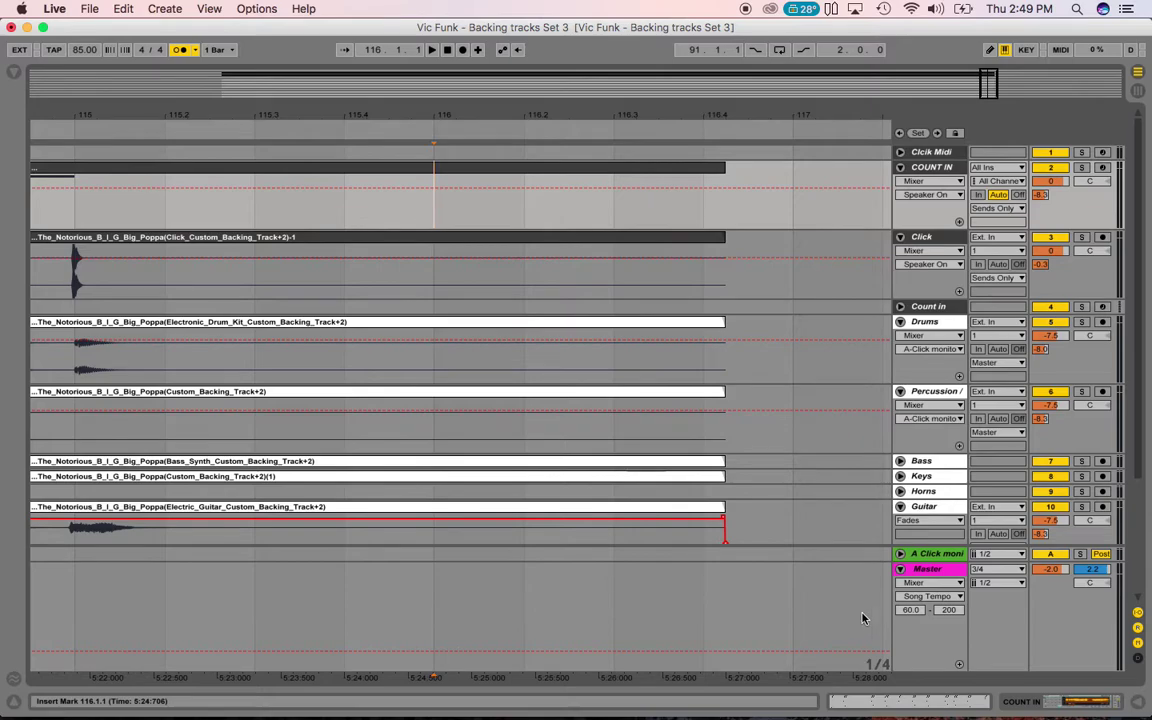
pyautogui.click(948, 610)
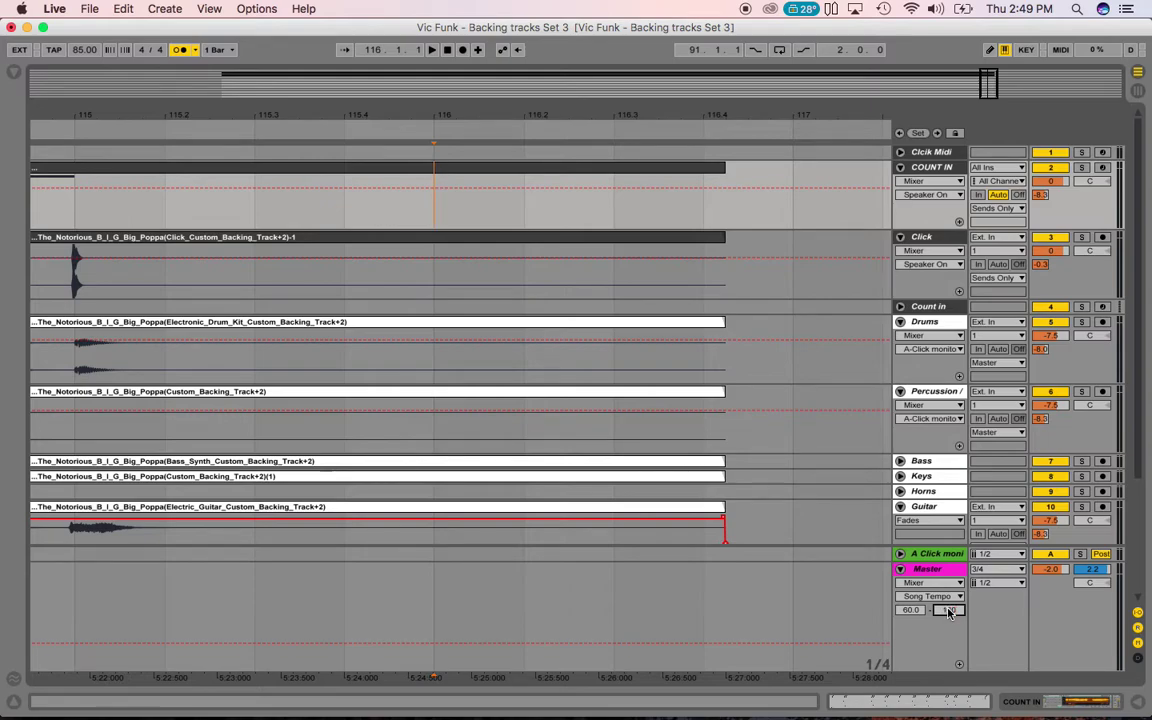
pyautogui.write('160')
pyautogui.press('Return')
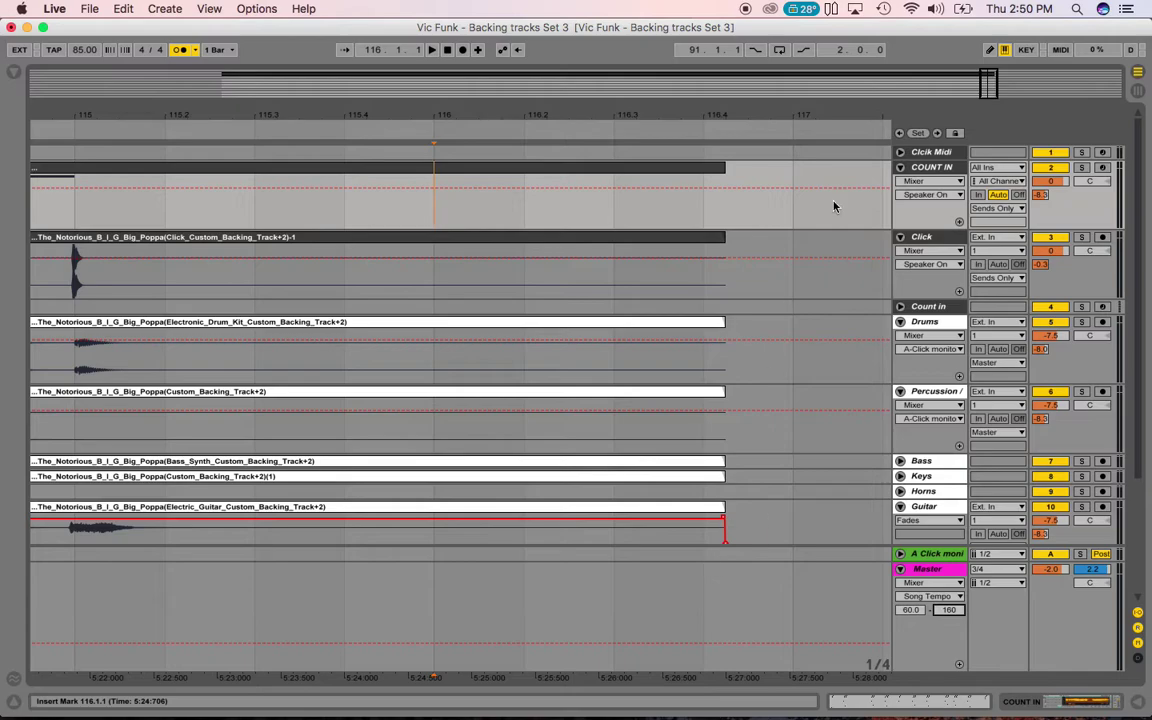
pyautogui.click(989, 51)
pyautogui.moveTo(799, 561); pyautogui.dragTo(905, 545)
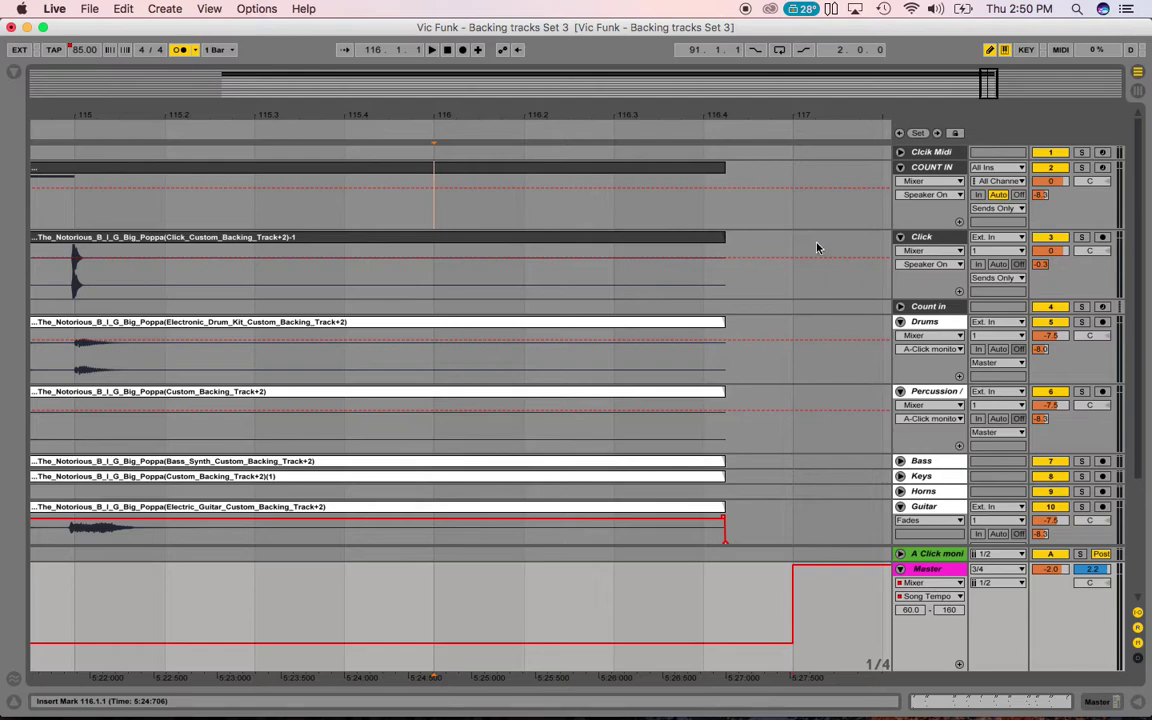
# Extend the 160 BPM section of the Song Tempo envelope past bar 120 and play through the tempo change at bar 117
pyautogui.moveTo(832, 112); pyautogui.dragTo(440, 71)
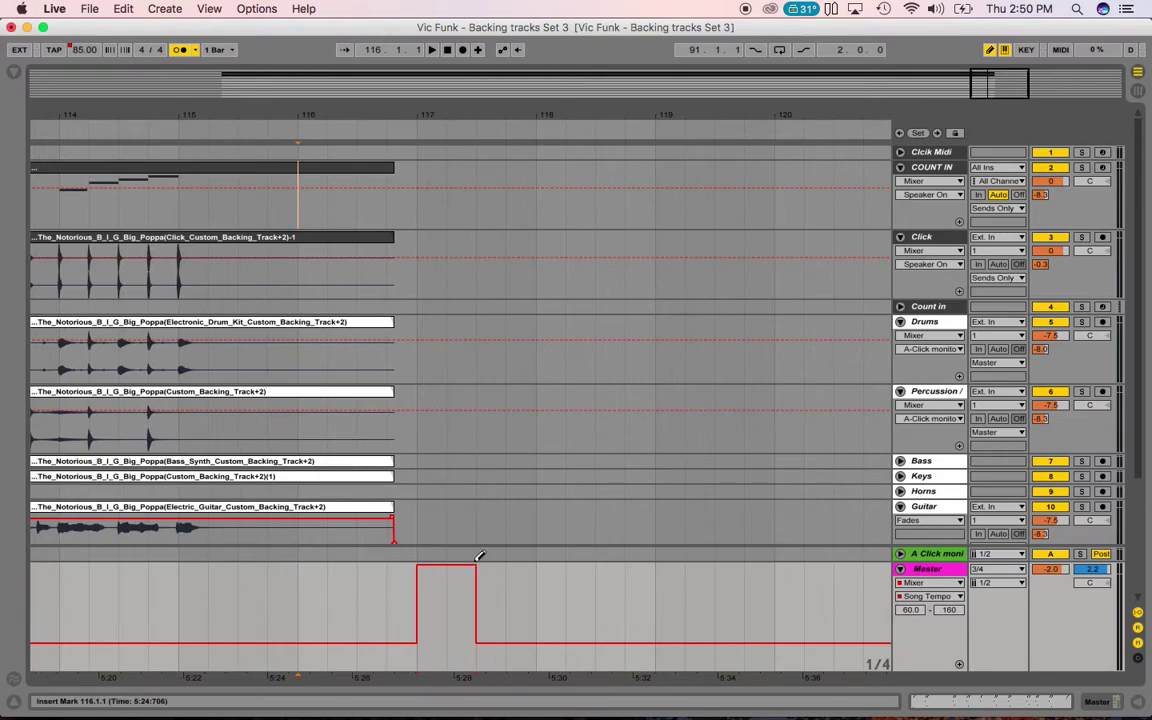
pyautogui.moveTo(478, 561); pyautogui.dragTo(849, 480)
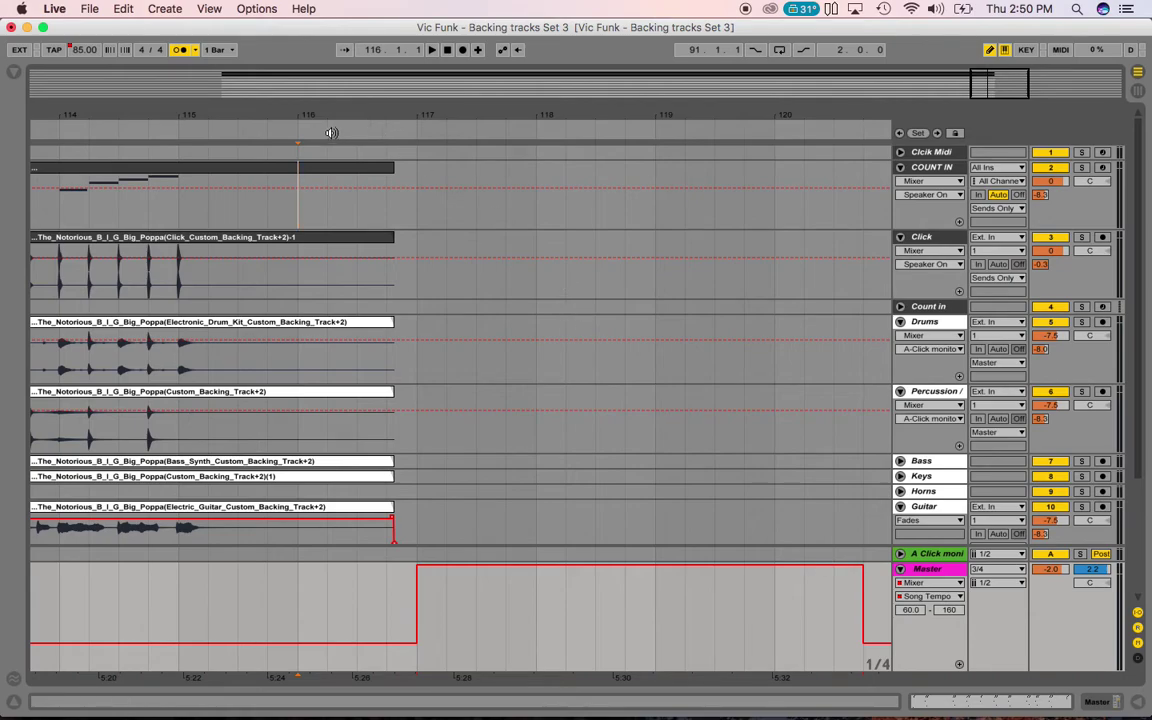
pyautogui.click(275, 127)
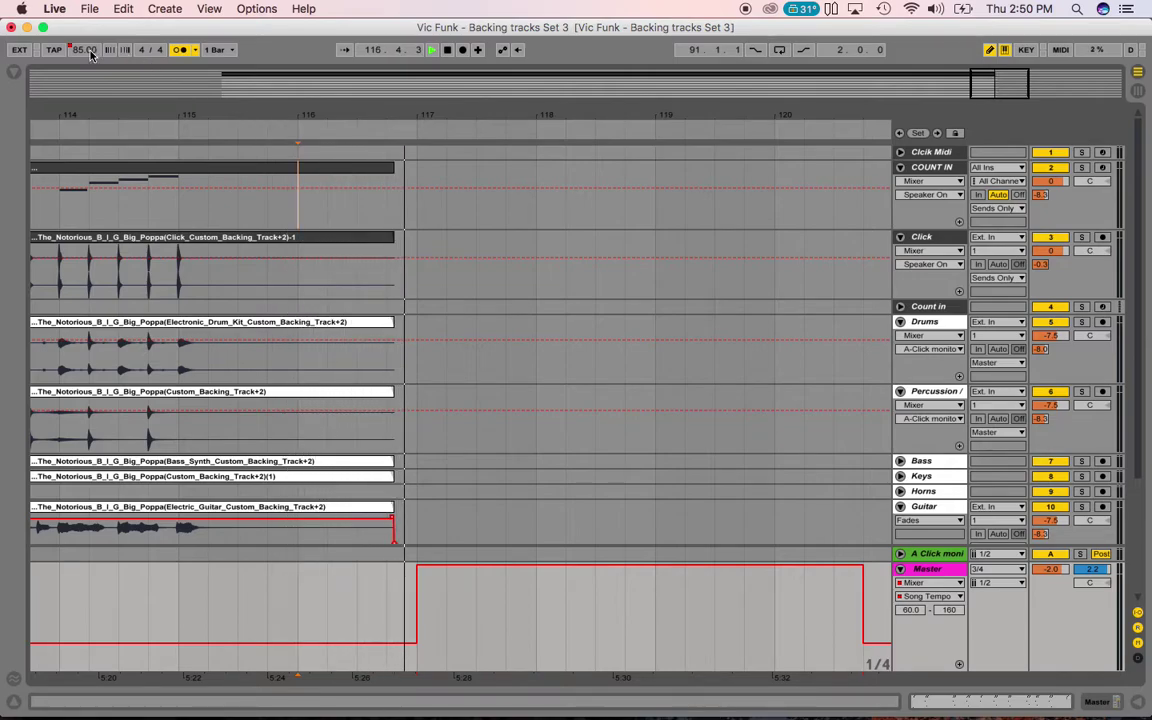
pyautogui.press('space')
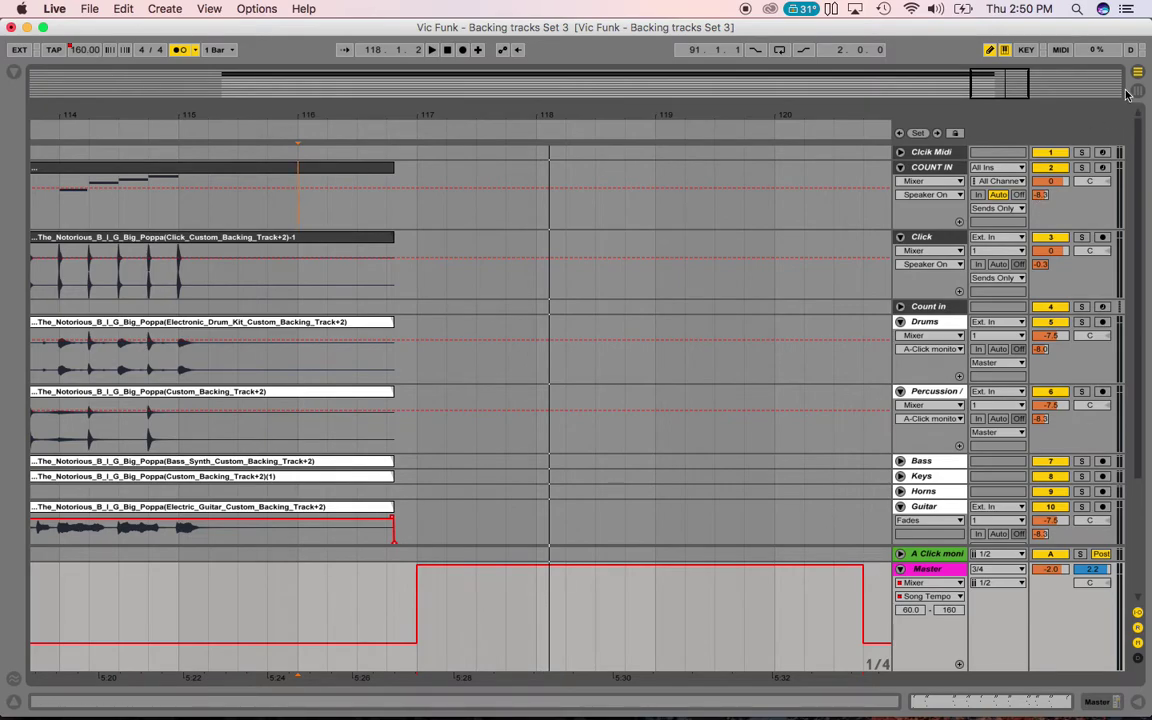
# Move the Happy scene's clips, from COUNT IN through Lead vox, out of Session View into the arrangement at bar 117
pyautogui.press('Tab')
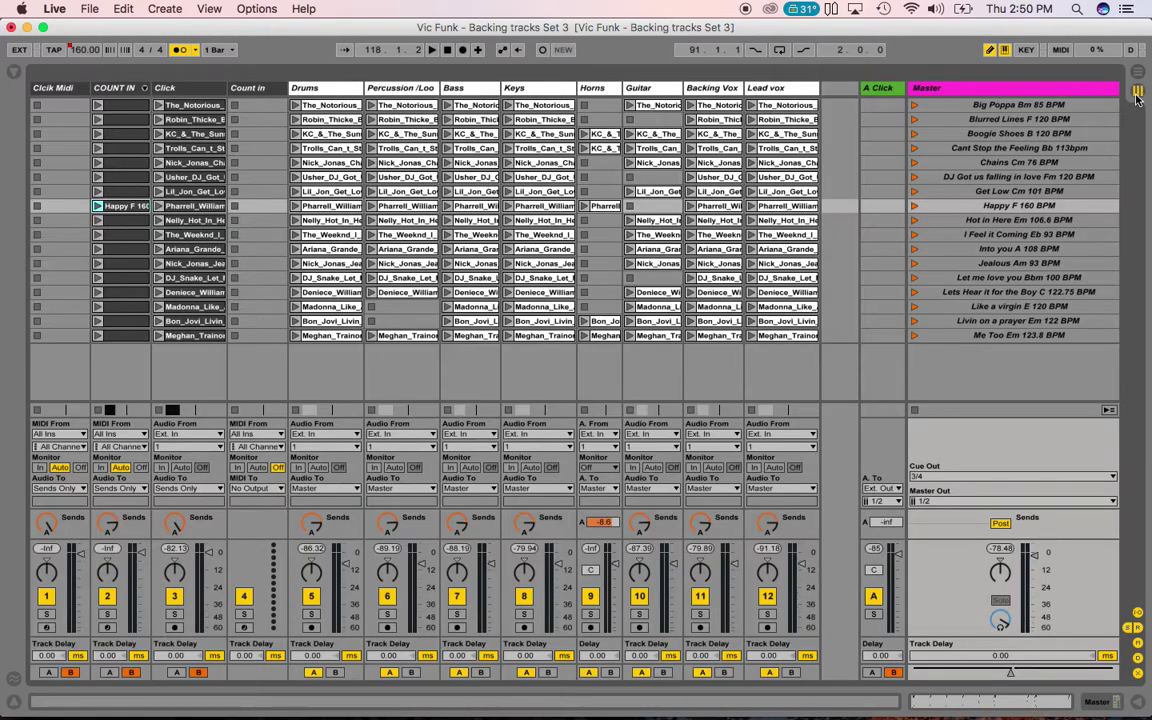
pyautogui.click(961, 207)
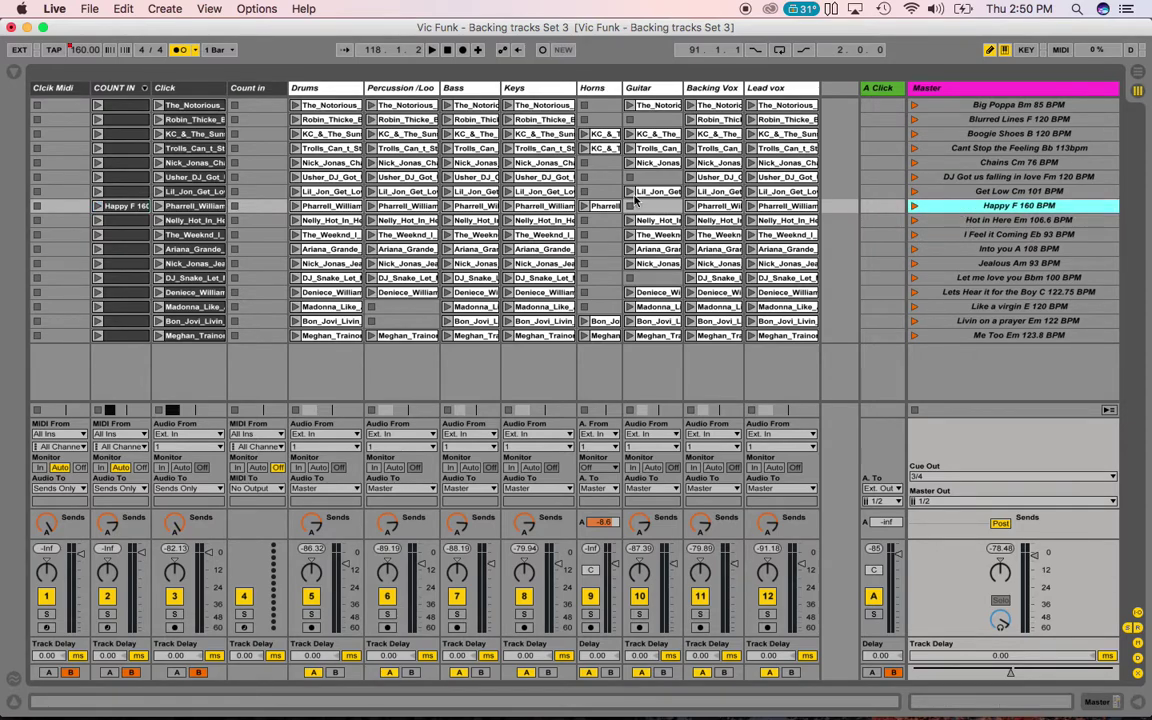
pyautogui.click(137, 209)
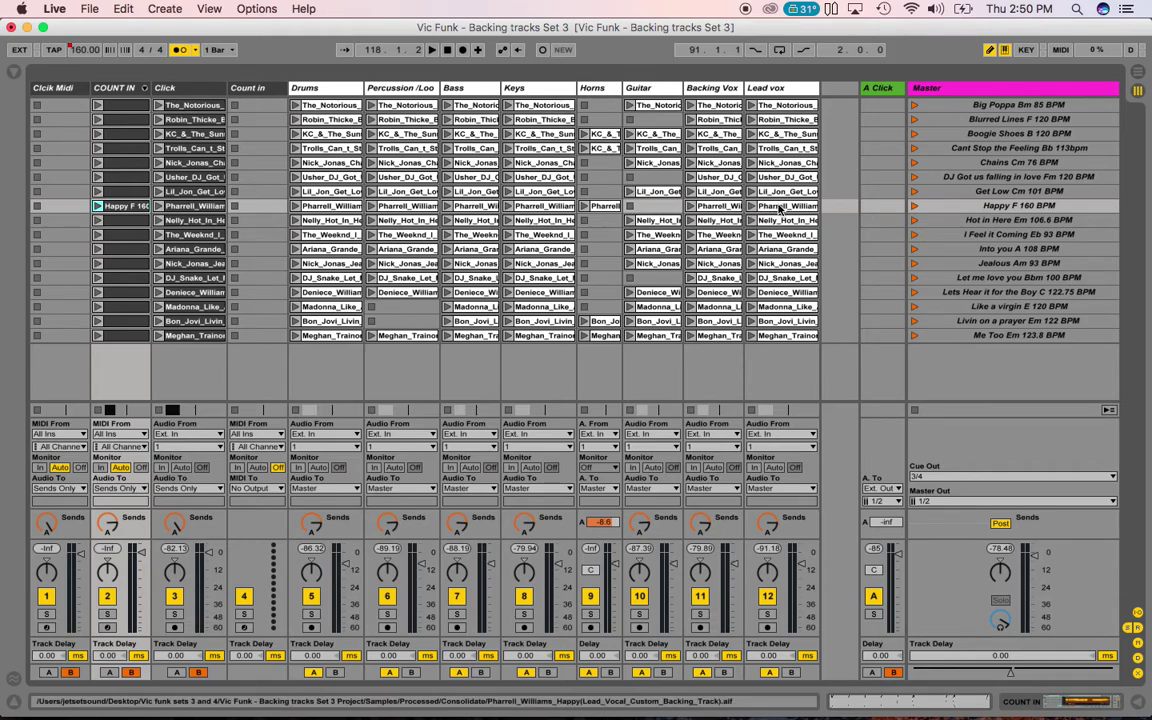
pyautogui.moveTo(779, 207); pyautogui.dragTo(190, 207)
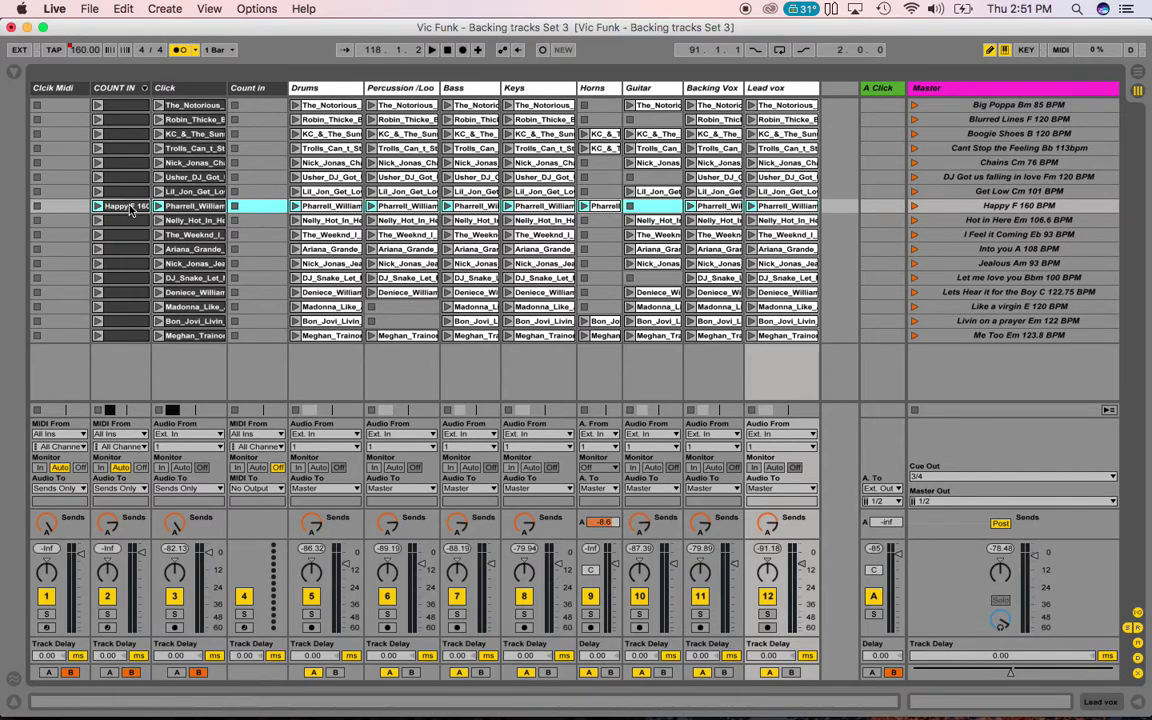
pyautogui.press('Tab')
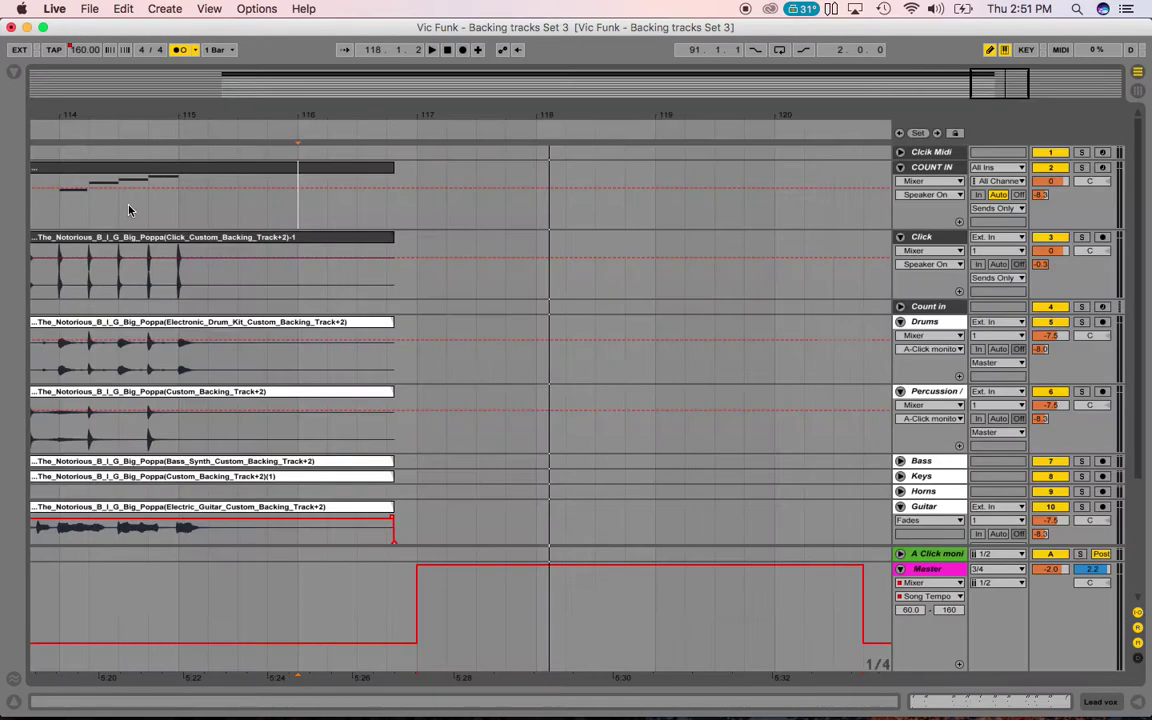
pyautogui.moveTo(128, 210)
pyautogui.mouseDown()
pyautogui.moveTo(602, 213)
pyautogui.moveTo(717, 198)
pyautogui.moveTo(424, 214)
pyautogui.moveTo(428, 198)
pyautogui.mouseUp()
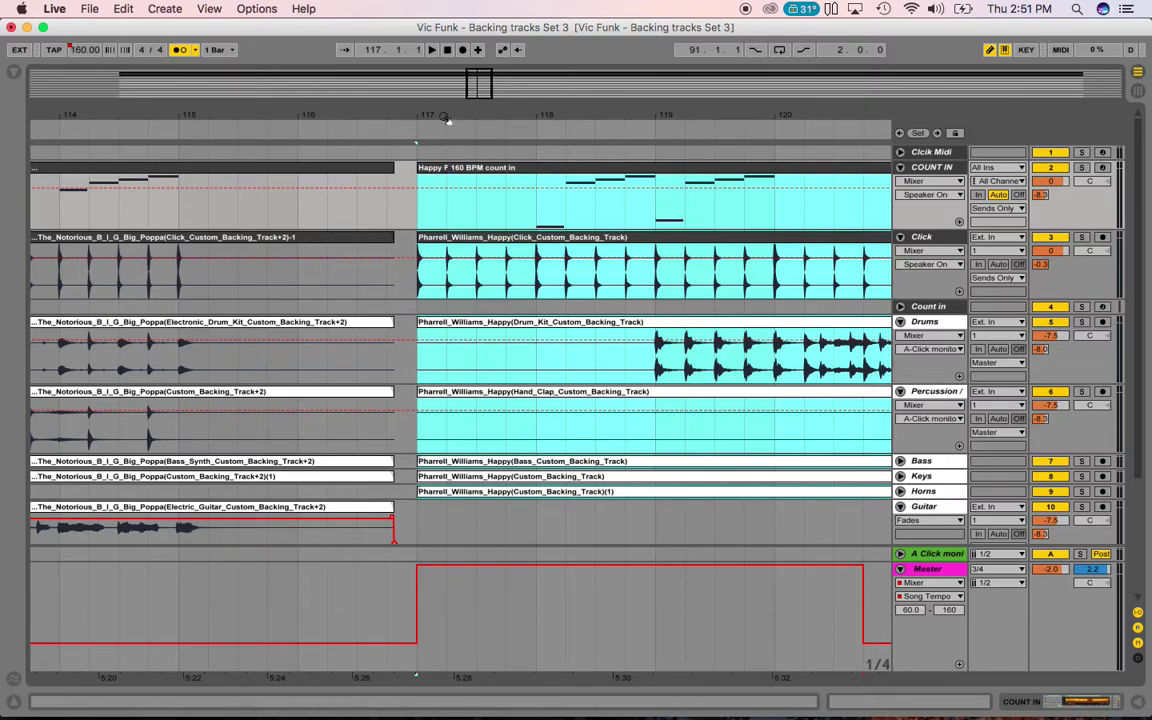
# Draw the Master Song Tempo at 160 through to the end of the Happy clips and play across the song transition
pyautogui.moveTo(439, 114); pyautogui.dragTo(309, 111)
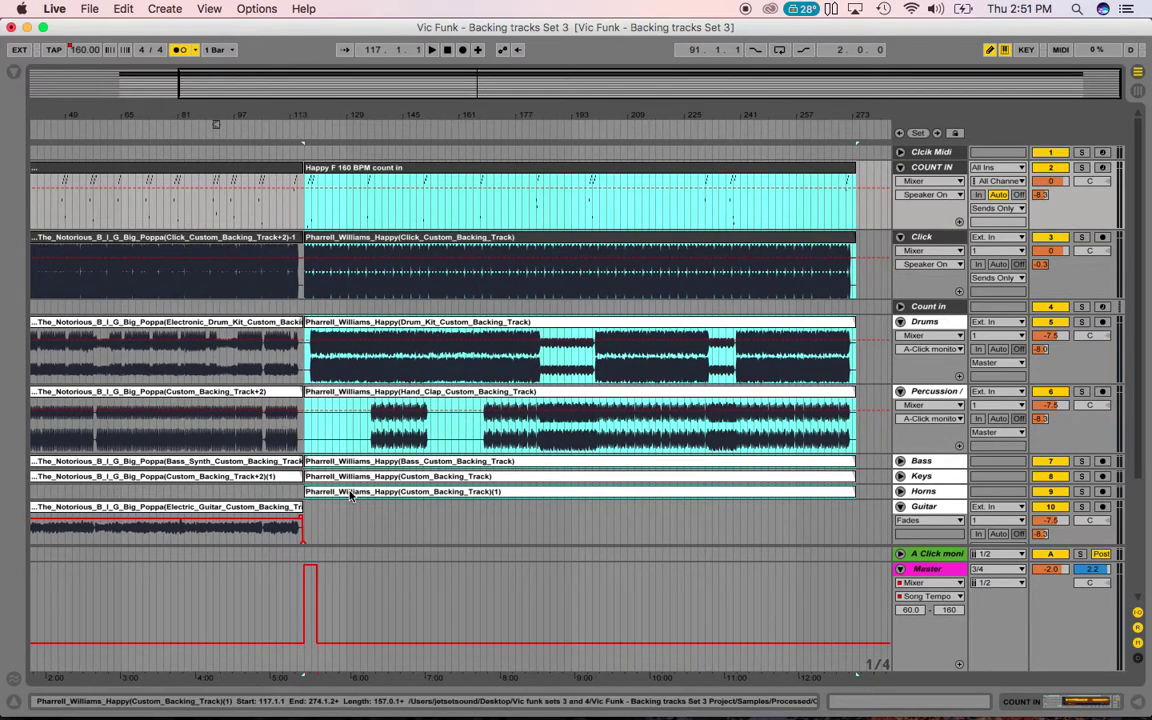
pyautogui.click(318, 567)
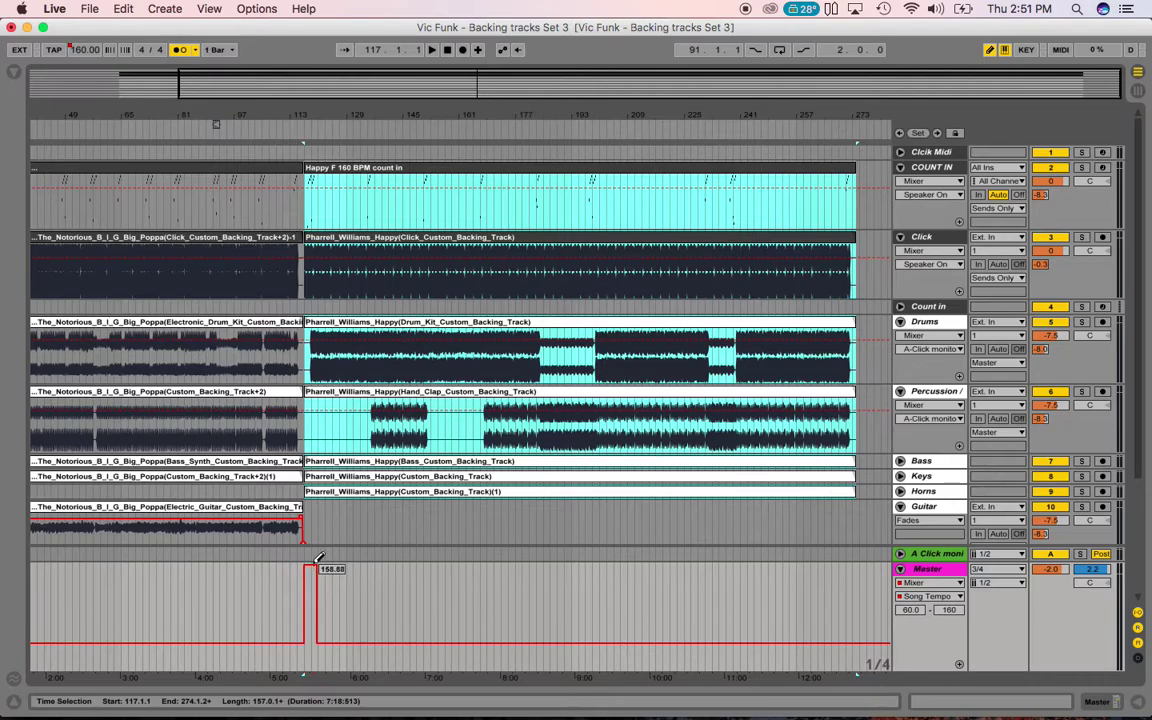
pyautogui.moveTo(320, 553); pyautogui.dragTo(864, 461)
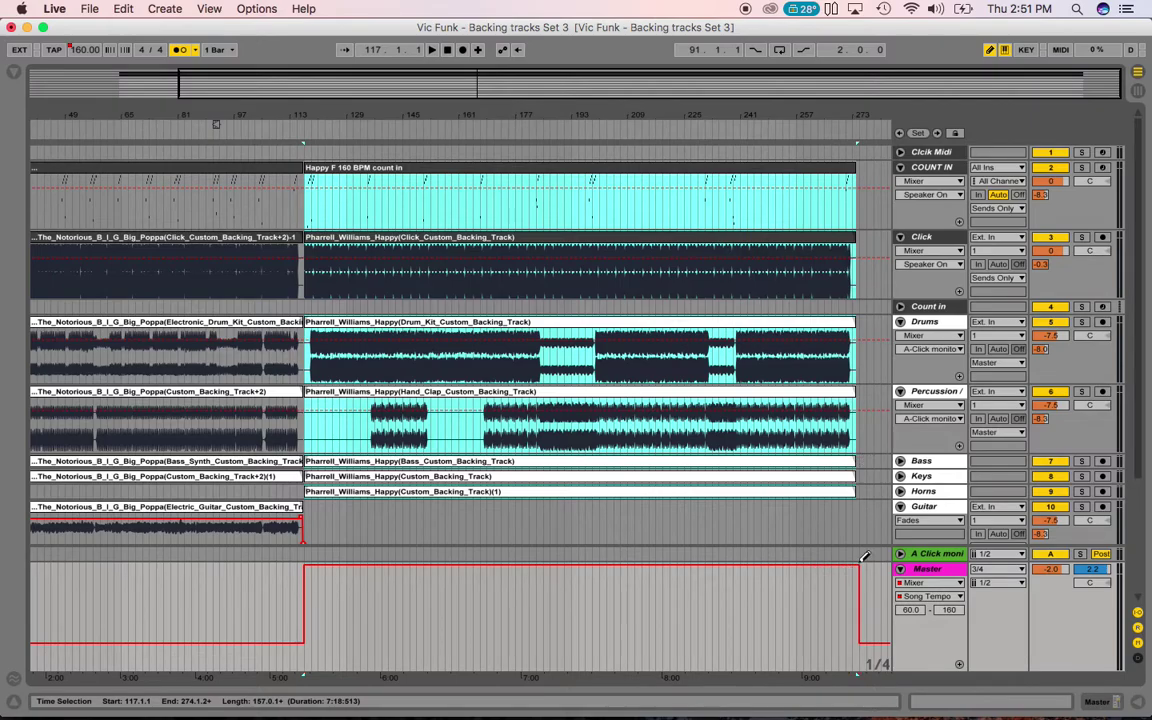
pyautogui.click(274, 129)
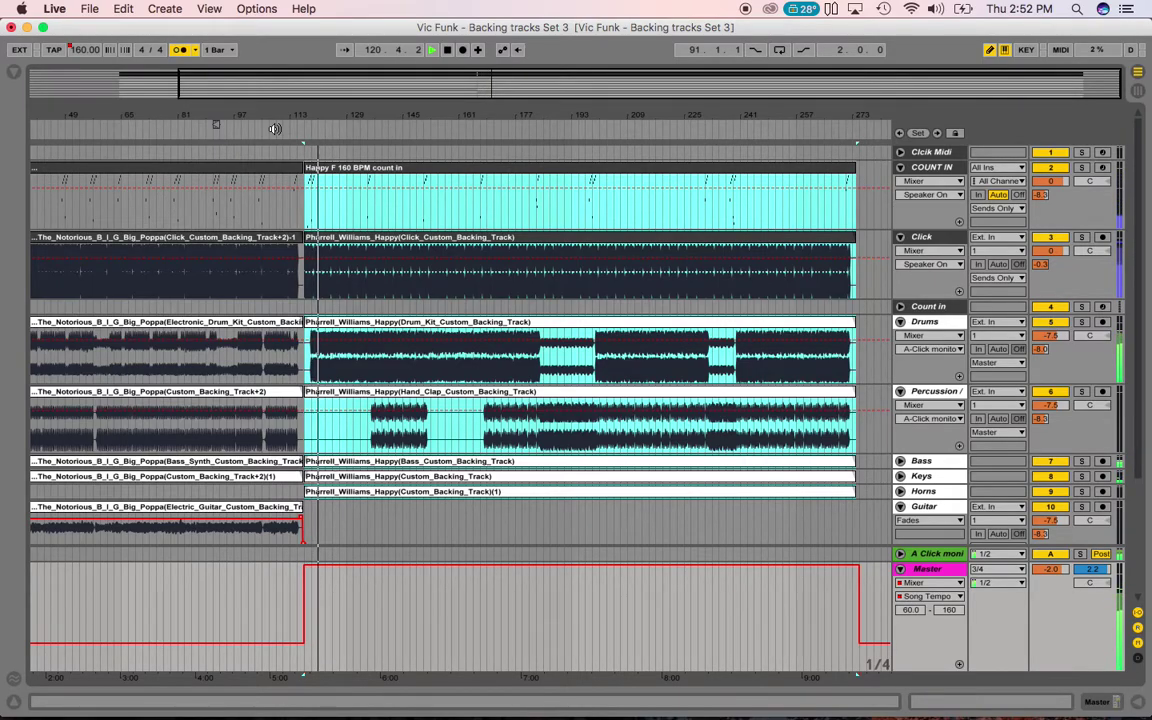
pyautogui.press('space')
# Draw the 160 BPM tempo change back to bar 115 on the Master track and leave Draw Mode
pyautogui.moveTo(288, 115); pyautogui.dragTo(290, 305)
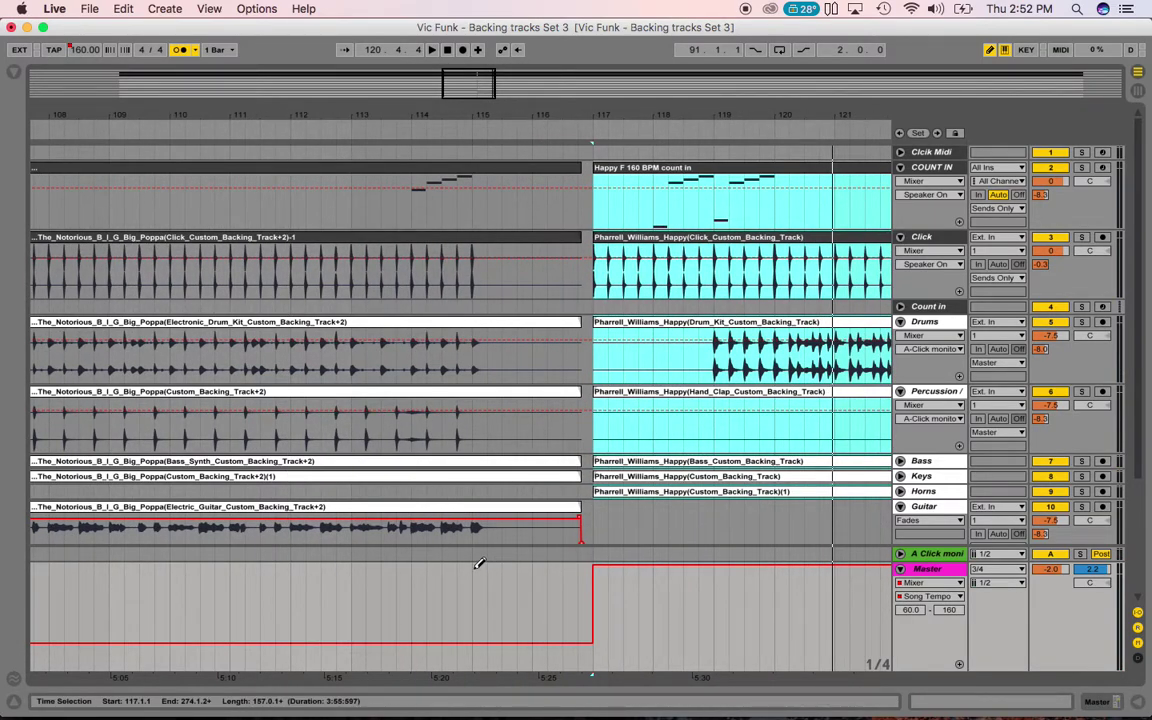
pyautogui.moveTo(474, 566)
pyautogui.mouseDown()
pyautogui.moveTo(481, 548)
pyautogui.moveTo(607, 525)
pyautogui.mouseUp()
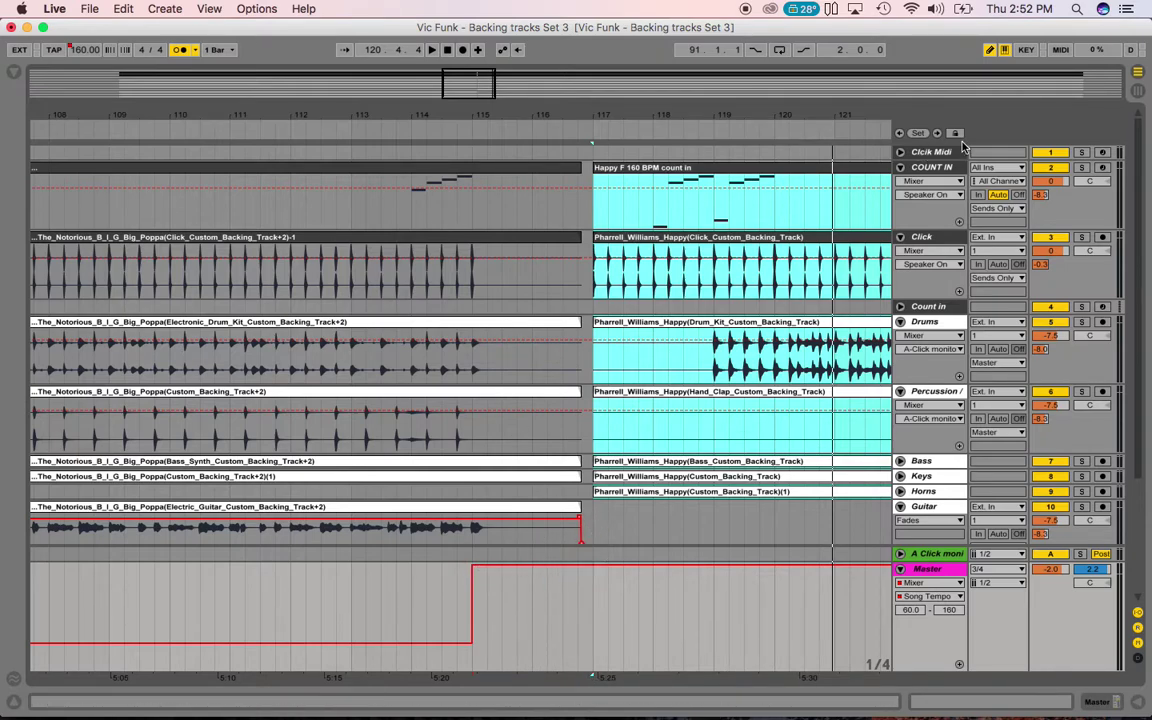
pyautogui.click(989, 50)
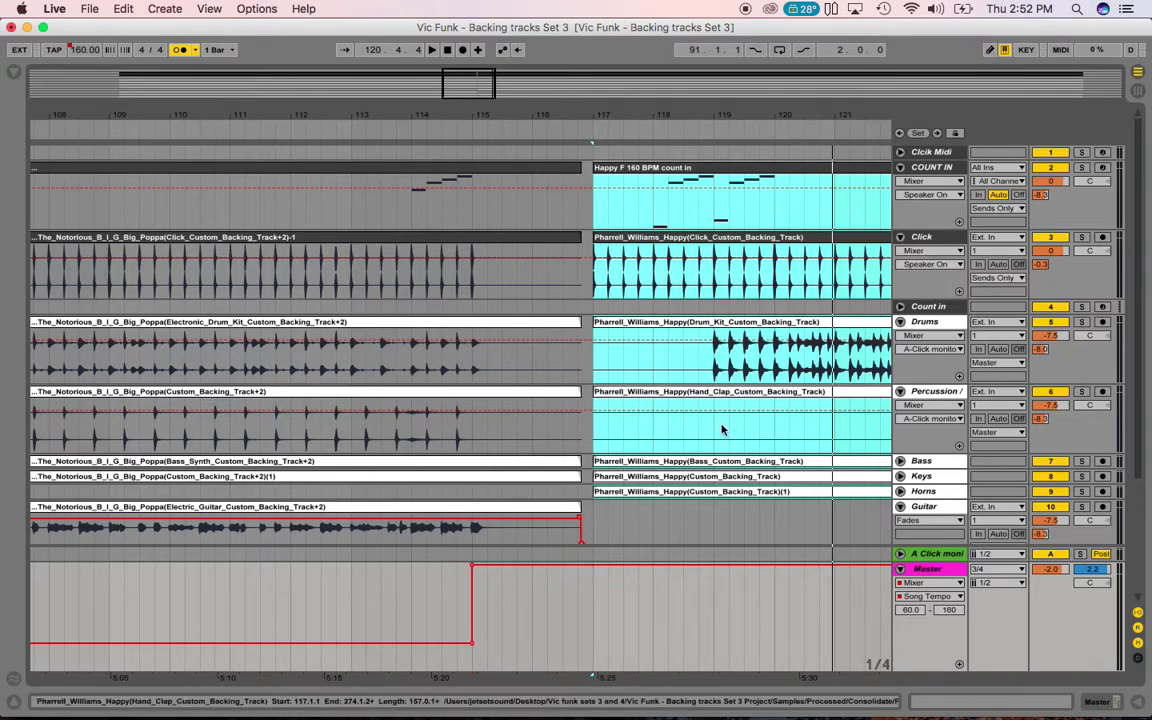
# Move the Happy clips on the COUNT IN through Horns tracks back to bar 115 and play the transition
pyautogui.click(651, 494)
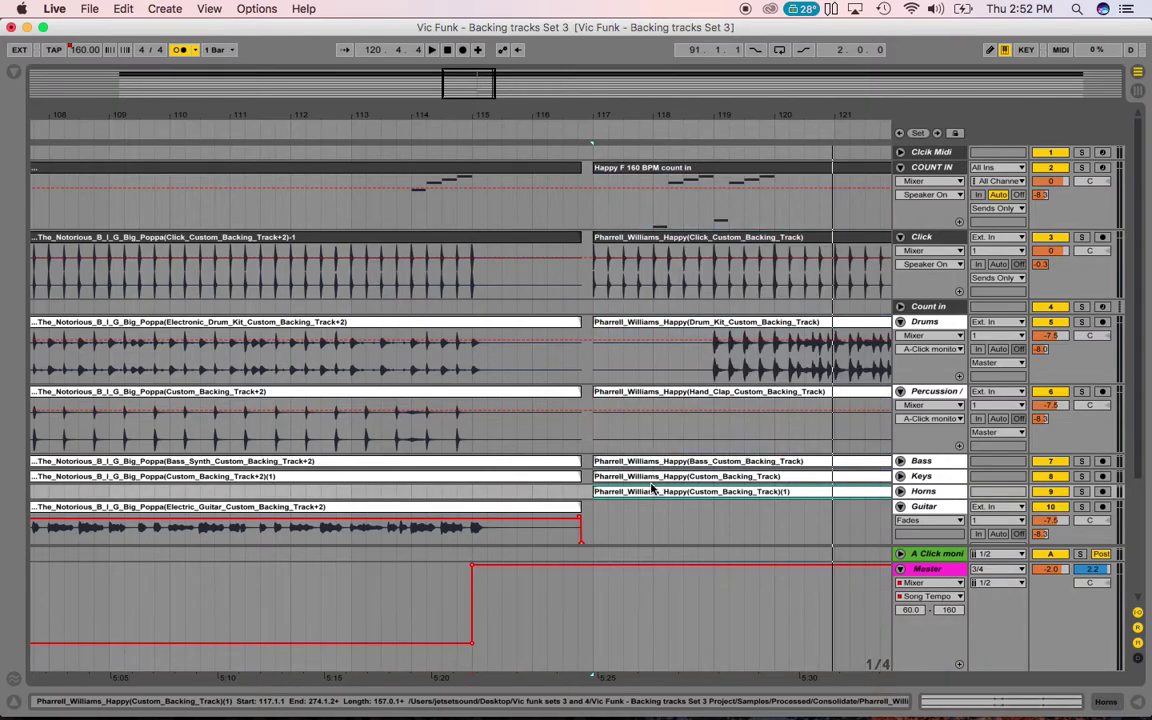
pyautogui.keyDown('shift'); pyautogui.click(642, 170); pyautogui.keyUp('shift')
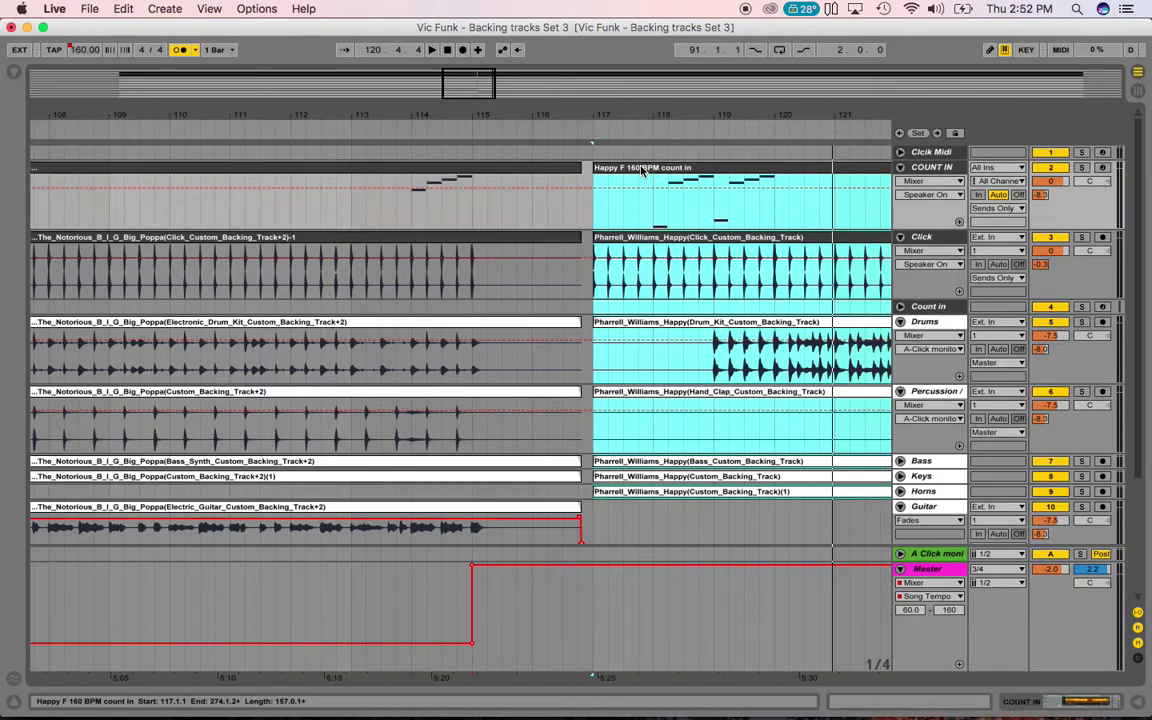
pyautogui.moveTo(642, 170); pyautogui.dragTo(519, 168)
pyautogui.click(379, 130)
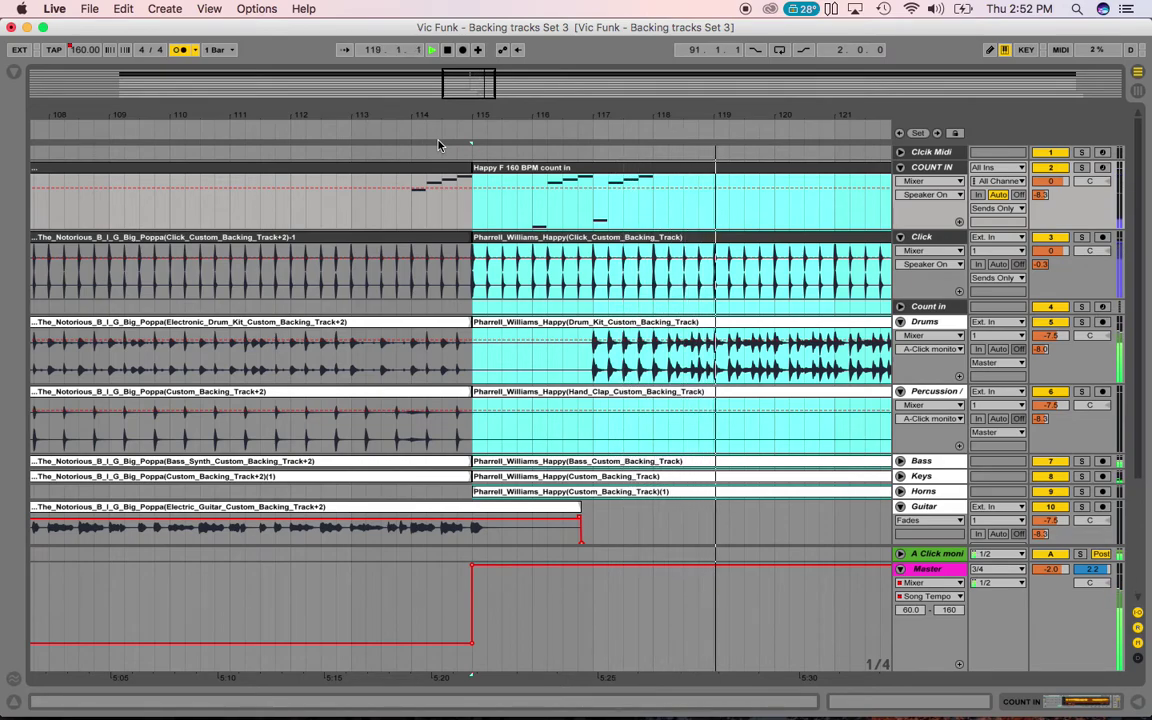
pyautogui.press('space')
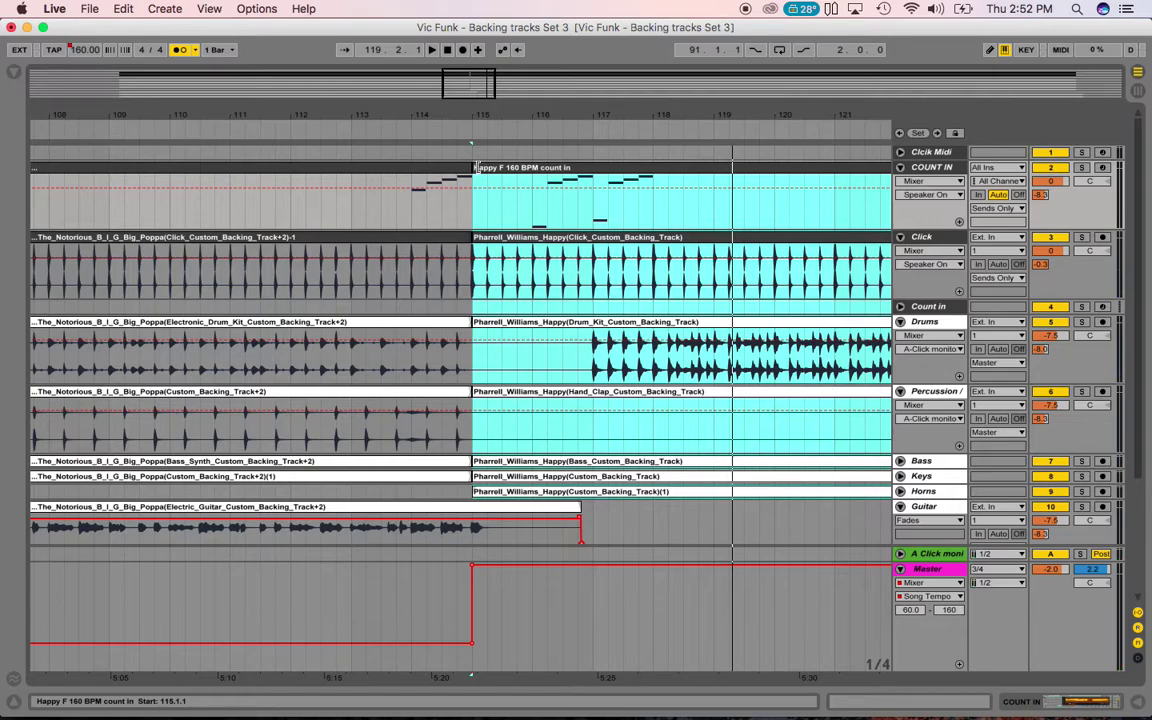
# Trim the first bar off the selected Happy clips, move them back to start at bar 115, and play the transition
pyautogui.moveTo(477, 167); pyautogui.dragTo(532, 169)
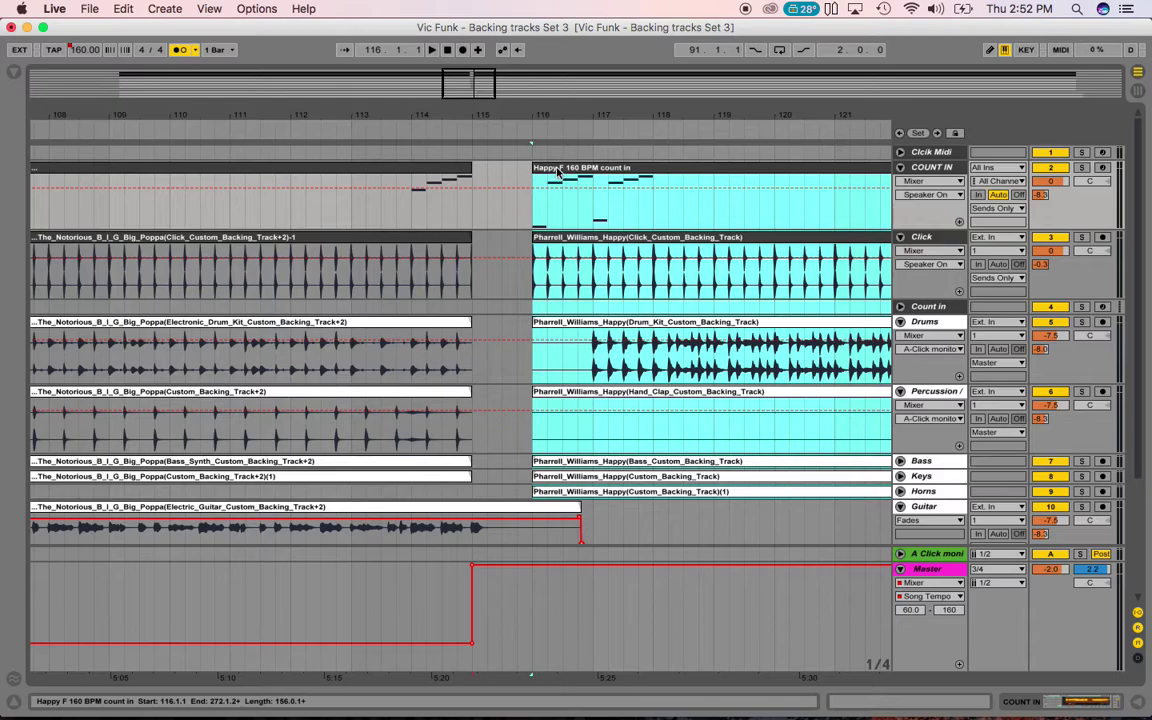
pyautogui.moveTo(551, 170); pyautogui.dragTo(500, 180)
pyautogui.click(369, 131)
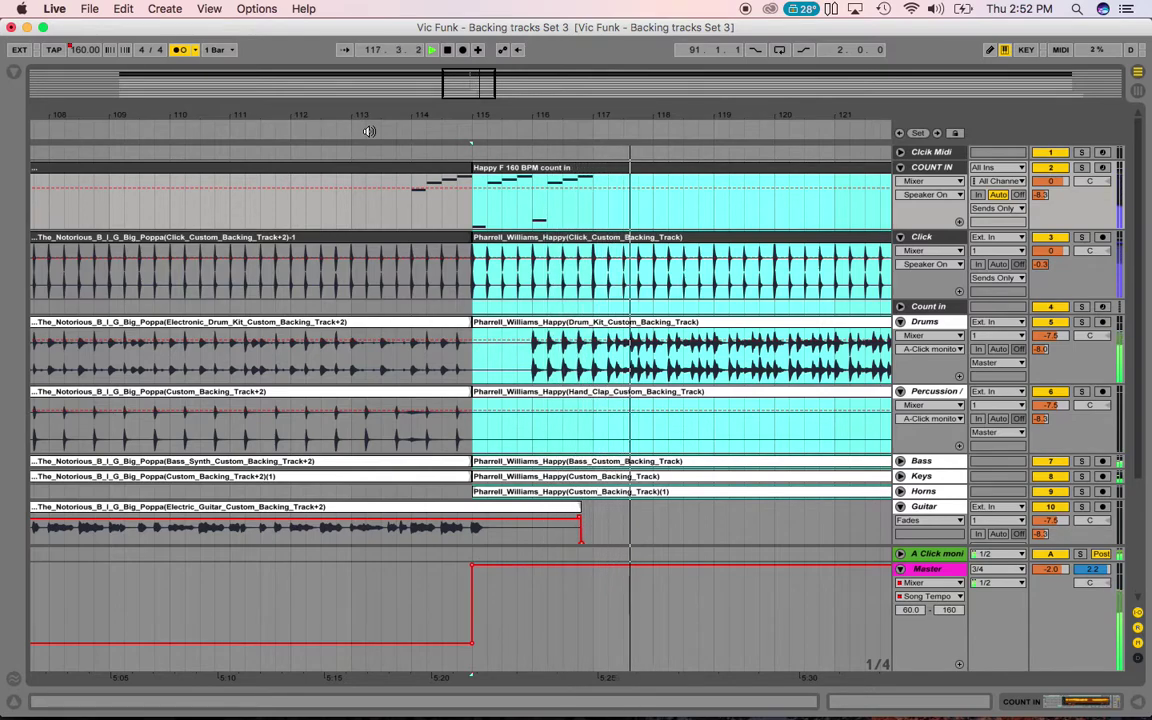
pyautogui.press('space')
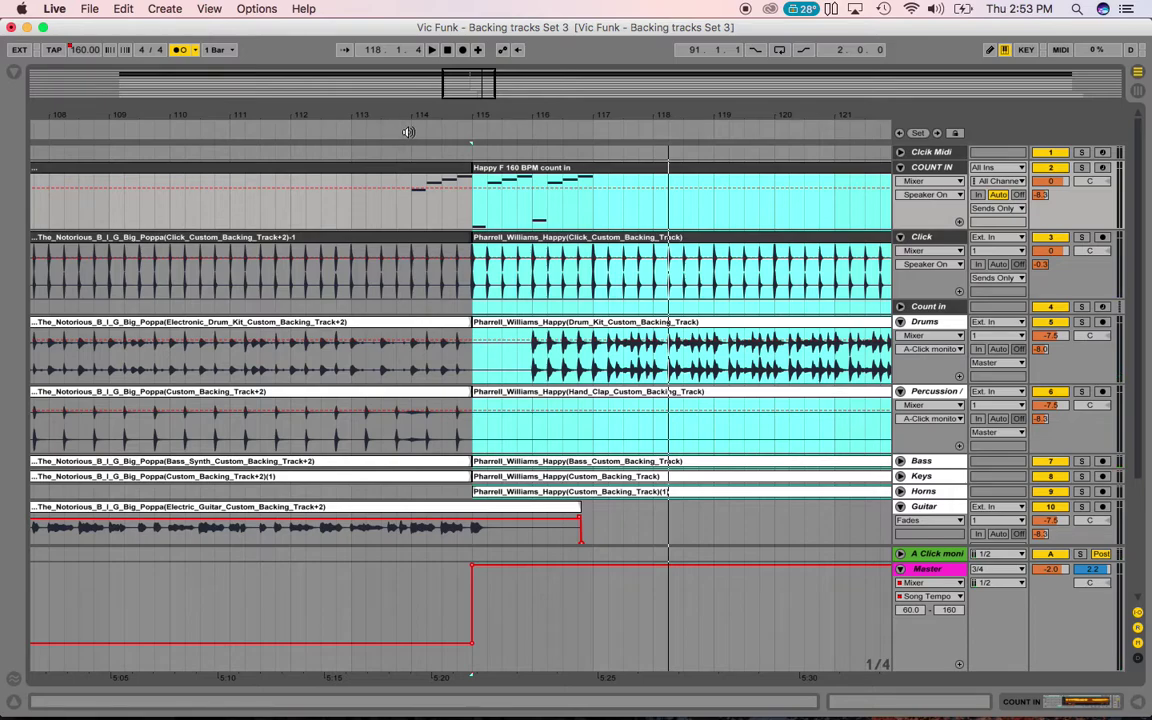
pyautogui.click(408, 132)
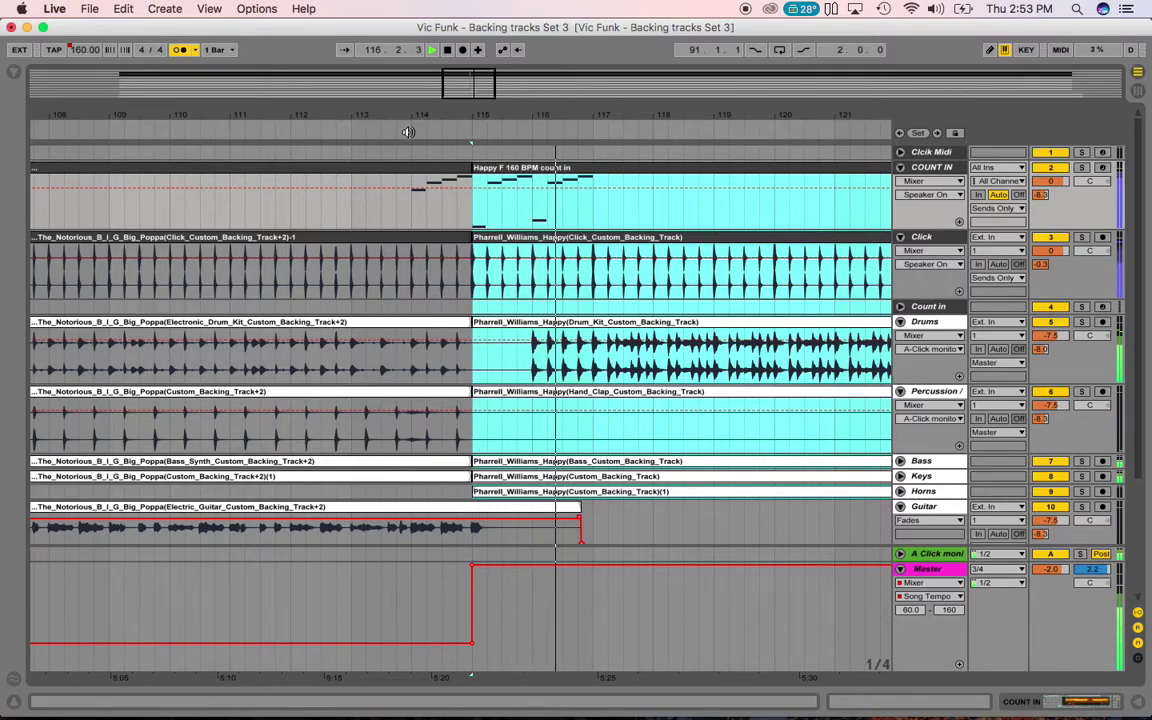
pyautogui.press('space')
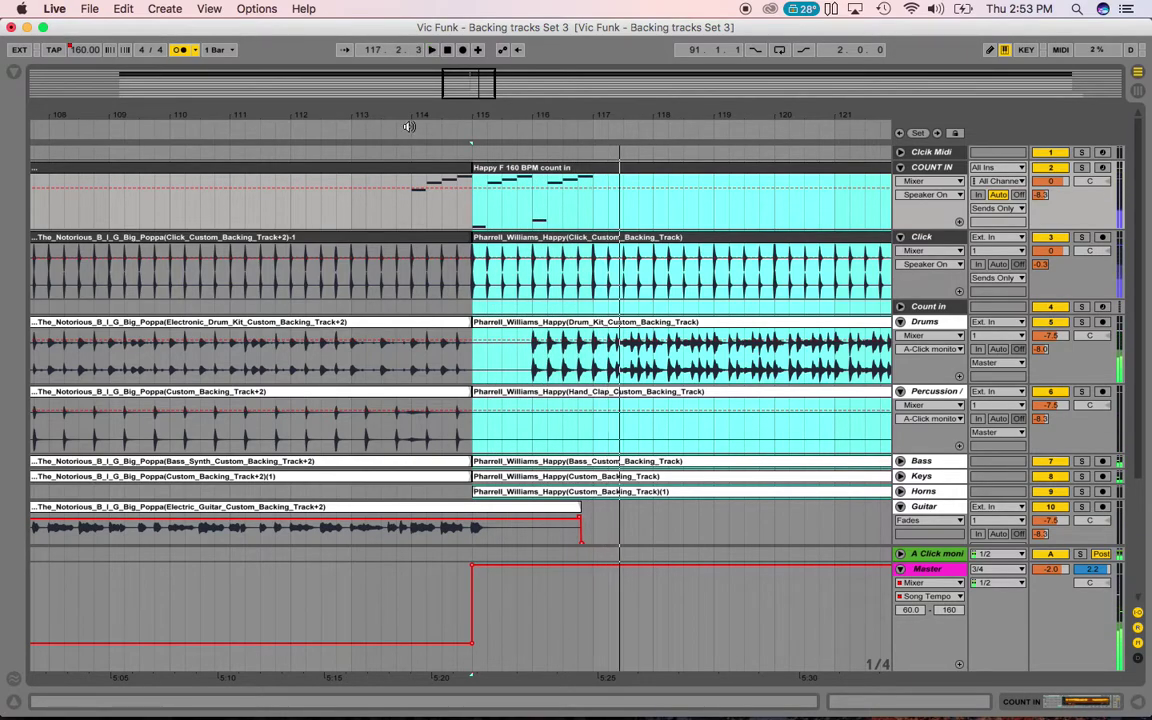
# Insert an audio track after Lead vox and rename it FX
pyautogui.moveTo(407, 116); pyautogui.dragTo(424, 69)
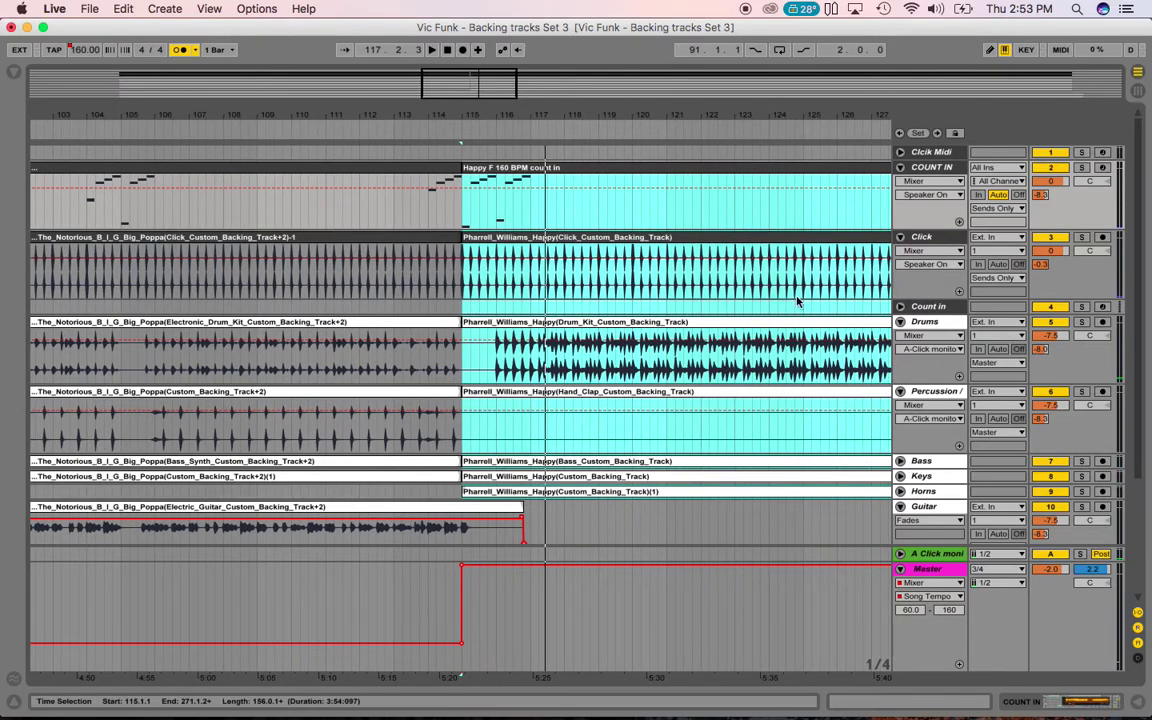
pyautogui.scroll(-5, 878, 348)
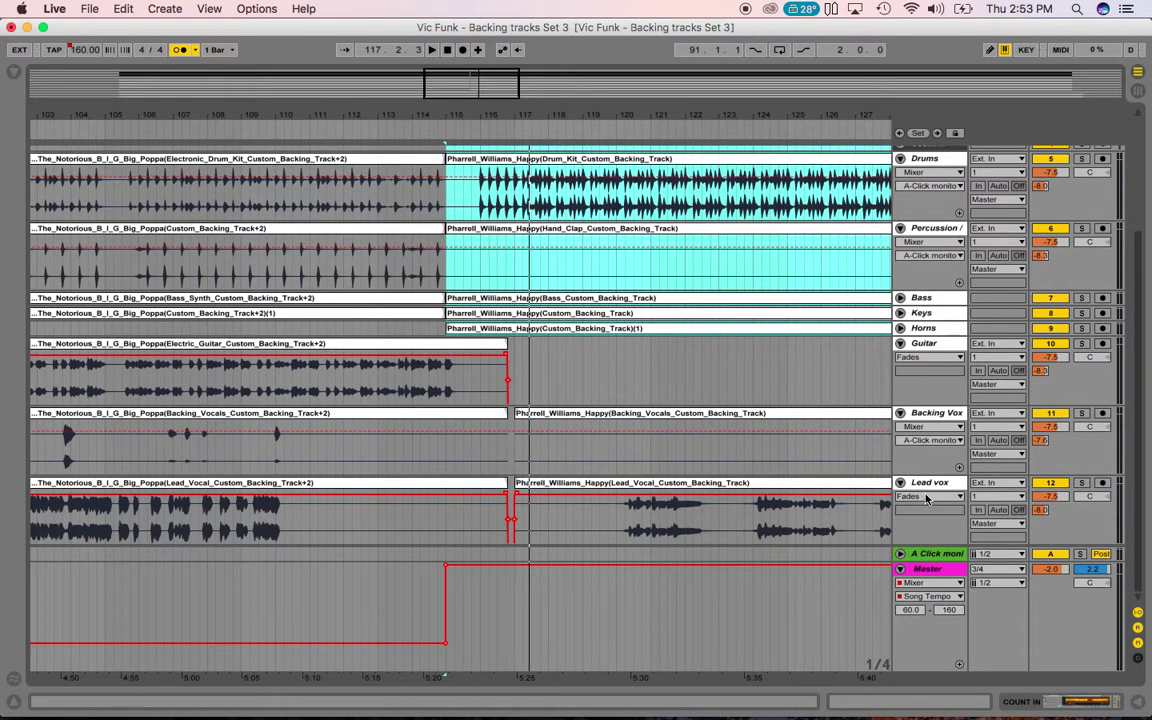
pyautogui.click(924, 484)
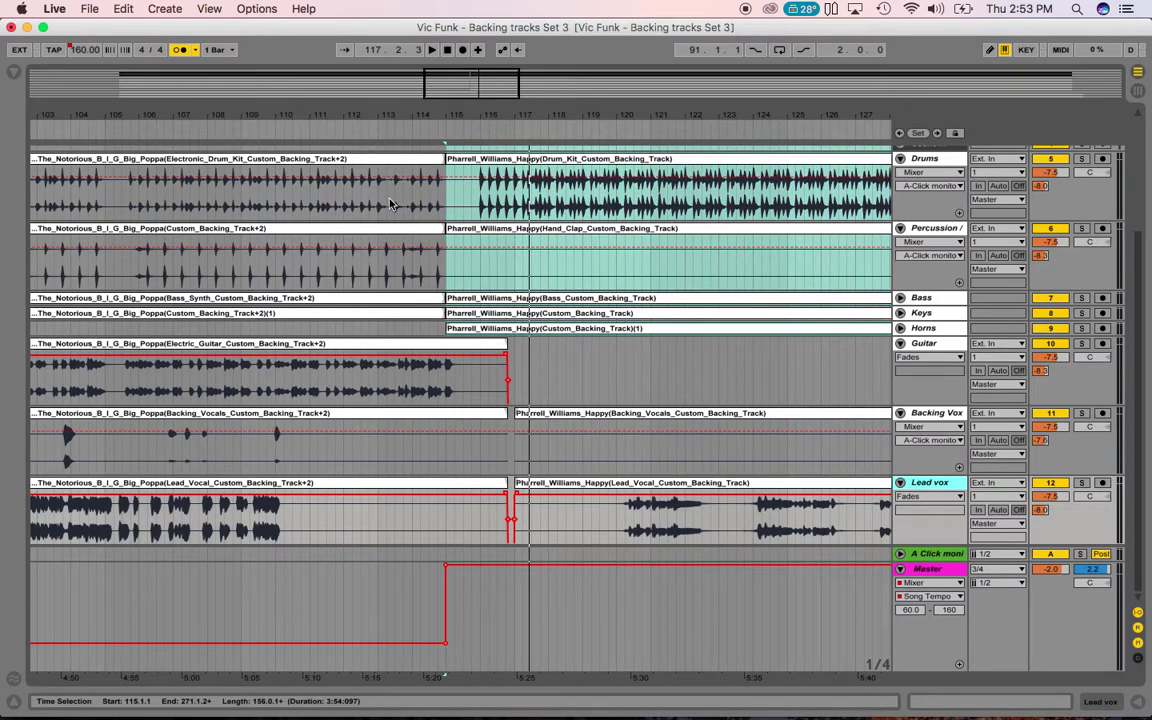
pyautogui.click(212, 9)
pyautogui.moveTo(168, 10)
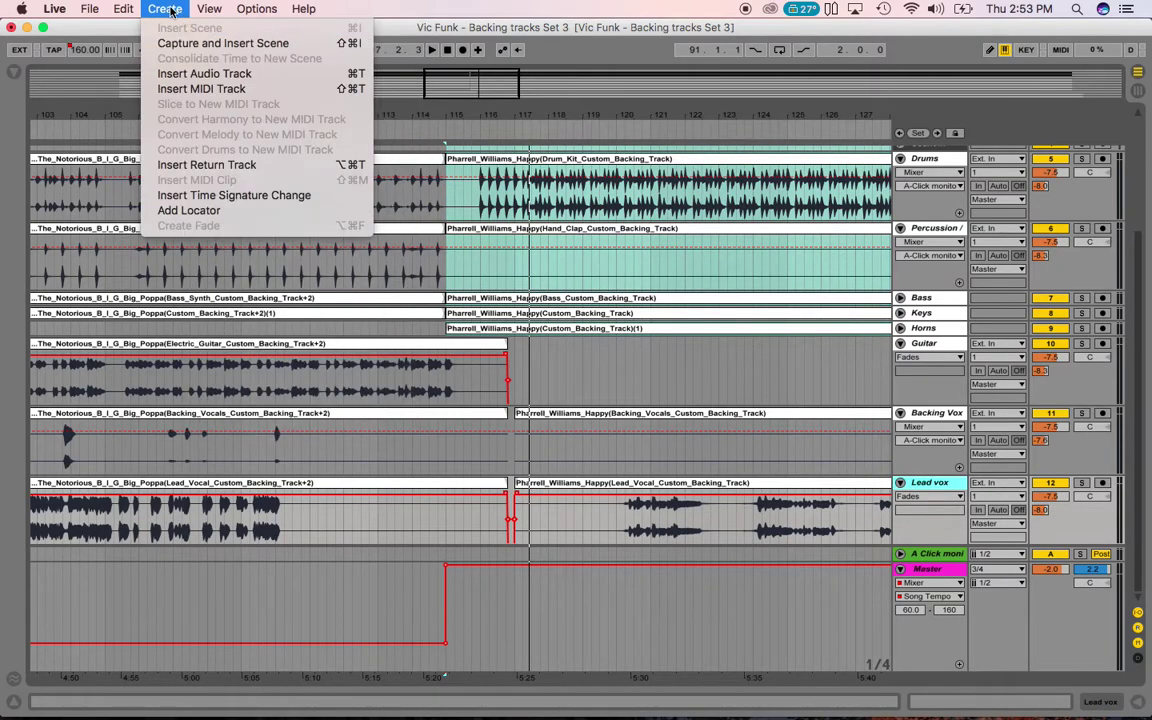
pyautogui.click(182, 75)
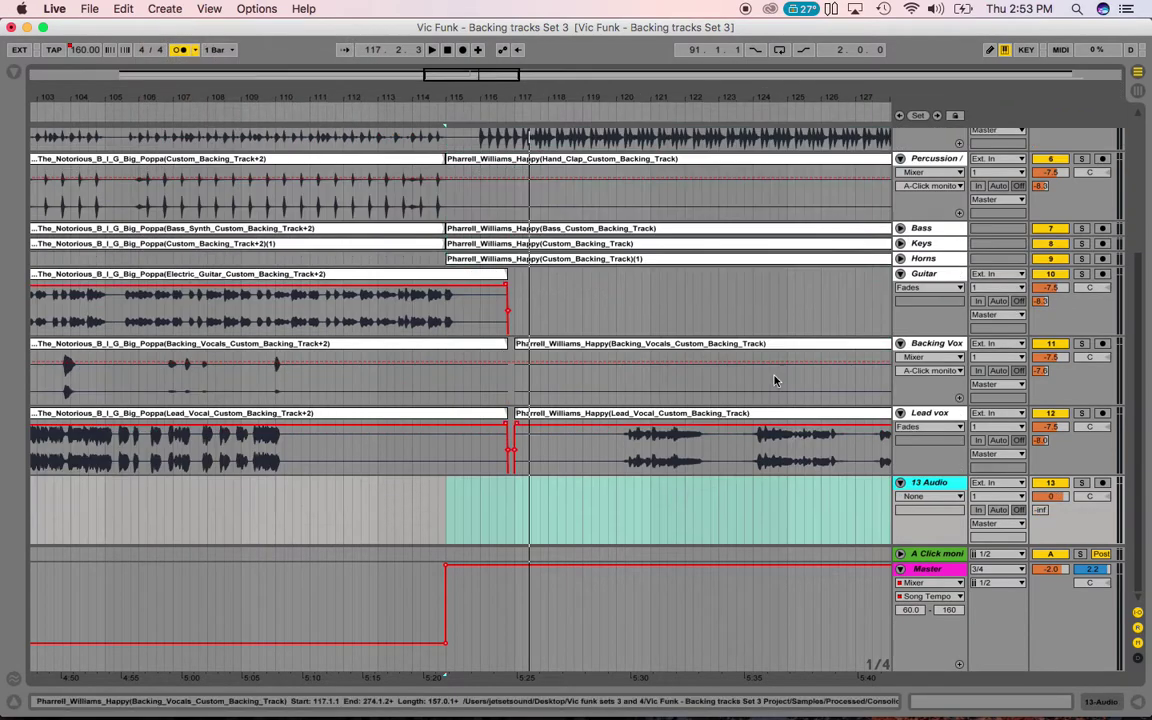
pyautogui.rightClick(925, 484)
pyautogui.click(958, 205)
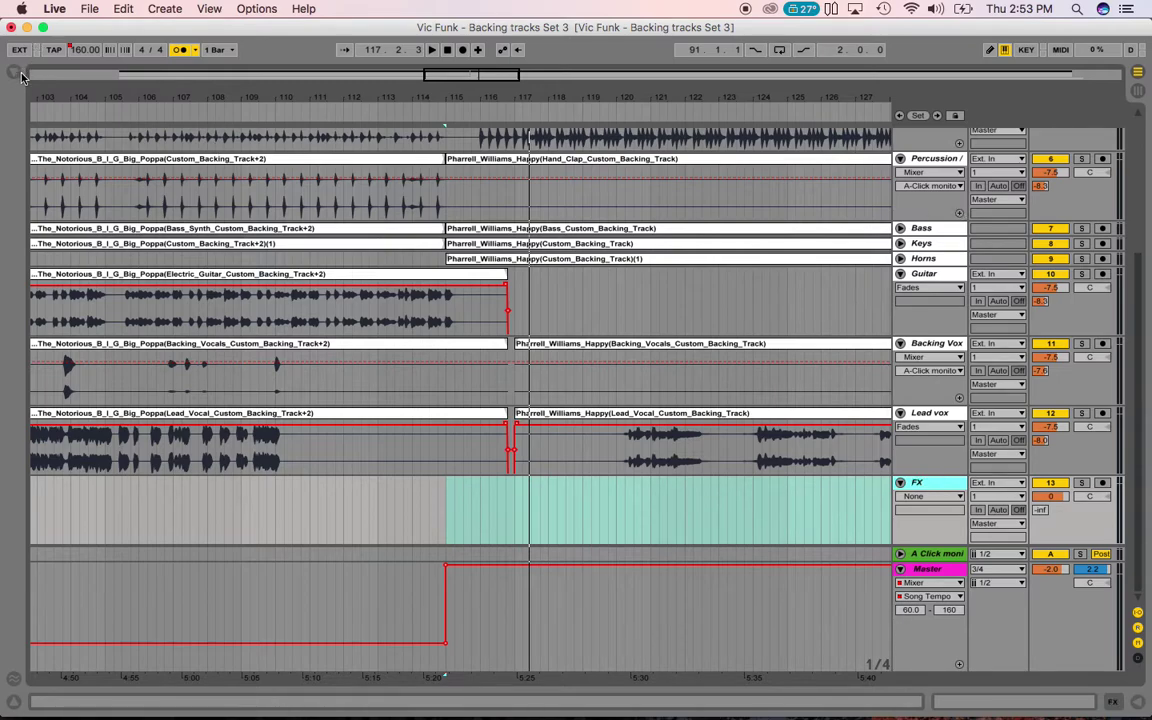
# Browse the Sampler instrument's Effects presets and preview Click And Finer Cuts.adv and Saw Percussion.adv
pyautogui.click(18, 74)
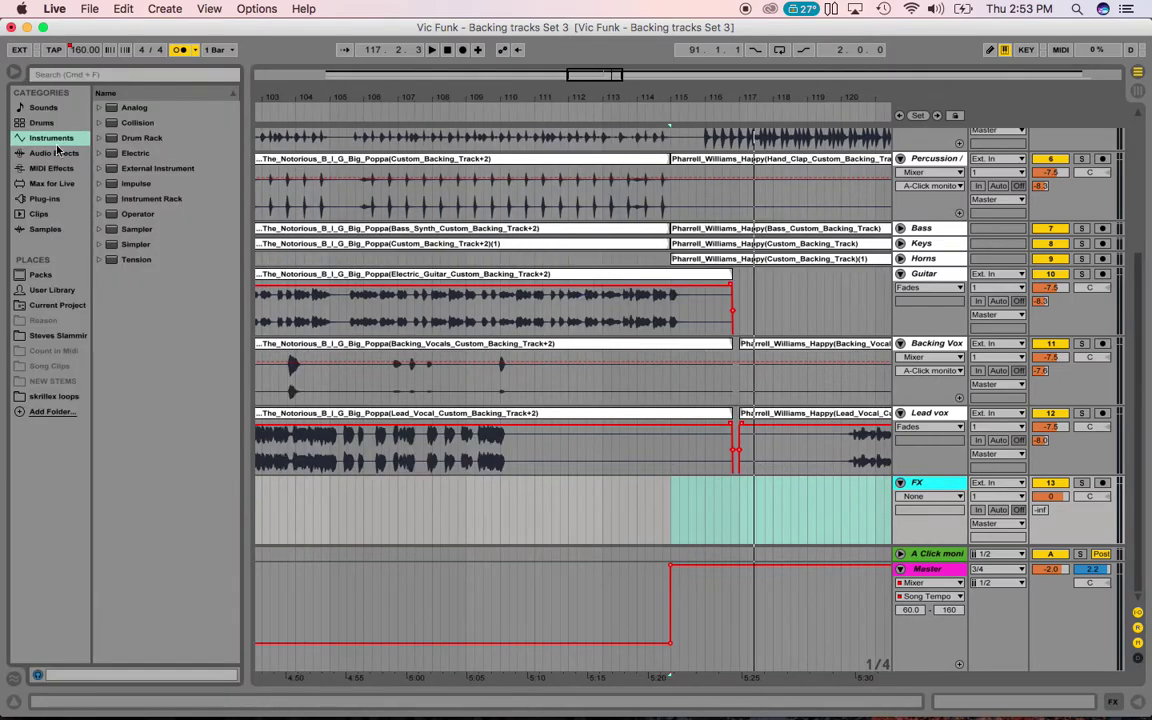
pyautogui.click(100, 230)
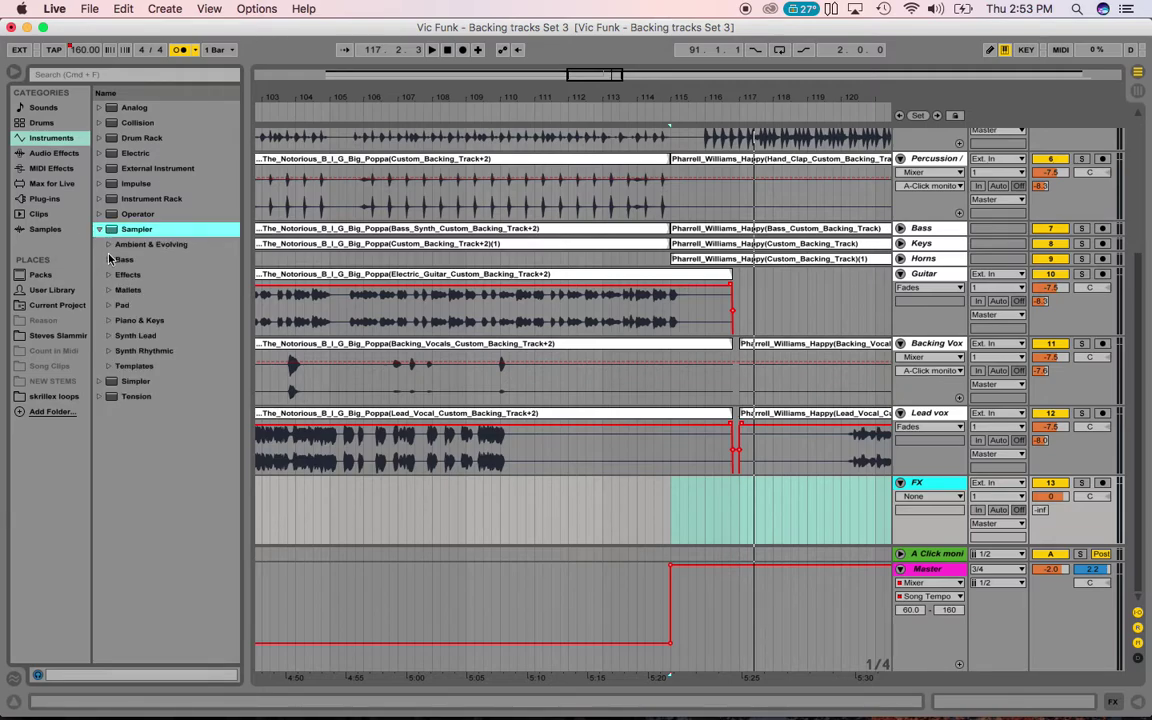
pyautogui.click(107, 276)
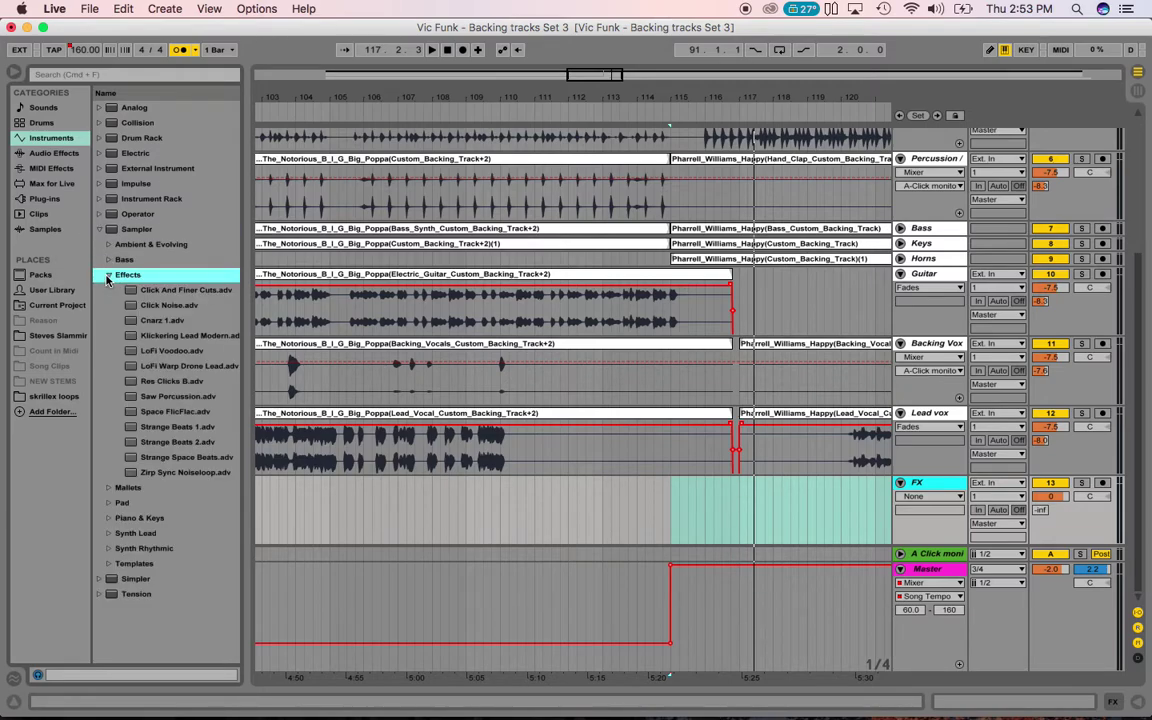
pyautogui.click(131, 291)
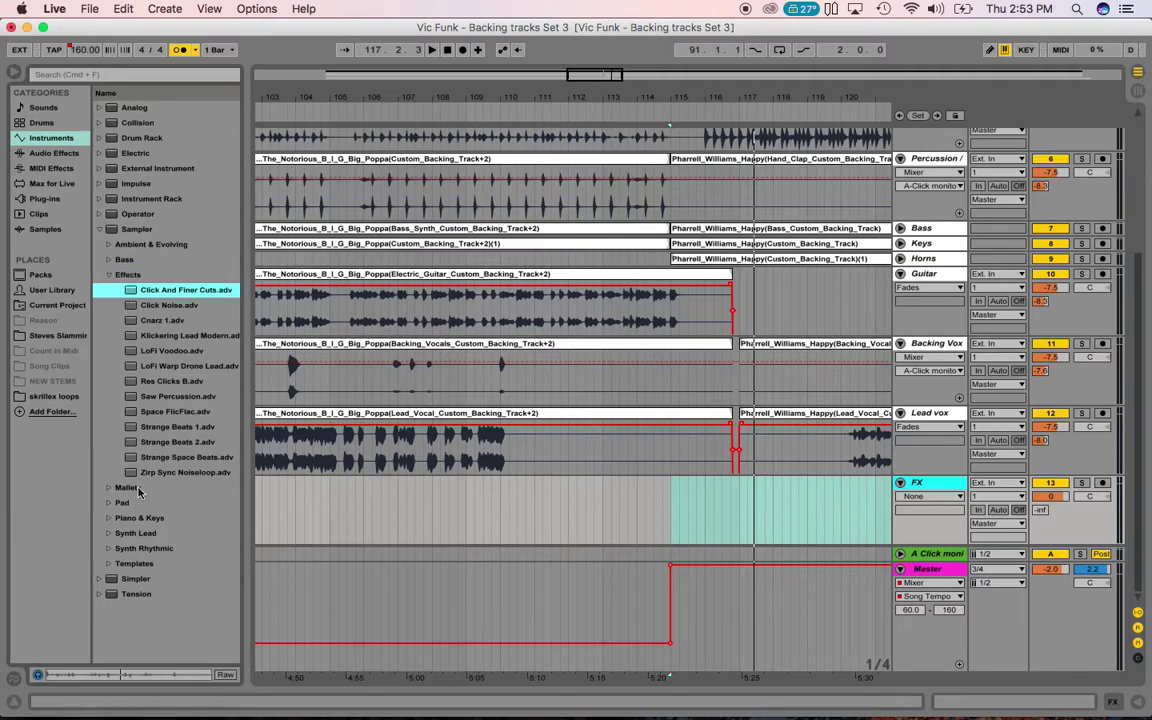
pyautogui.click(136, 398)
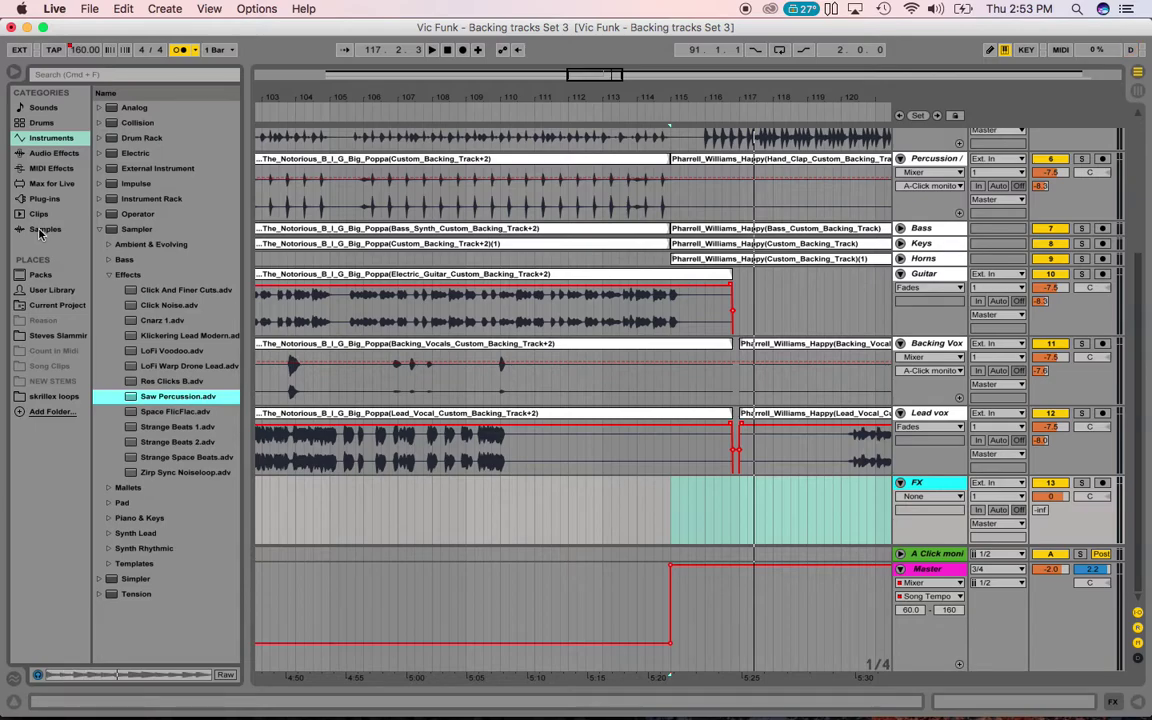
# Try the A-Conga Hi Slap 1.aif sample at bar 115 on the soloed FX track, play it and delete it
pyautogui.click(40, 231)
pyautogui.click(122, 244)
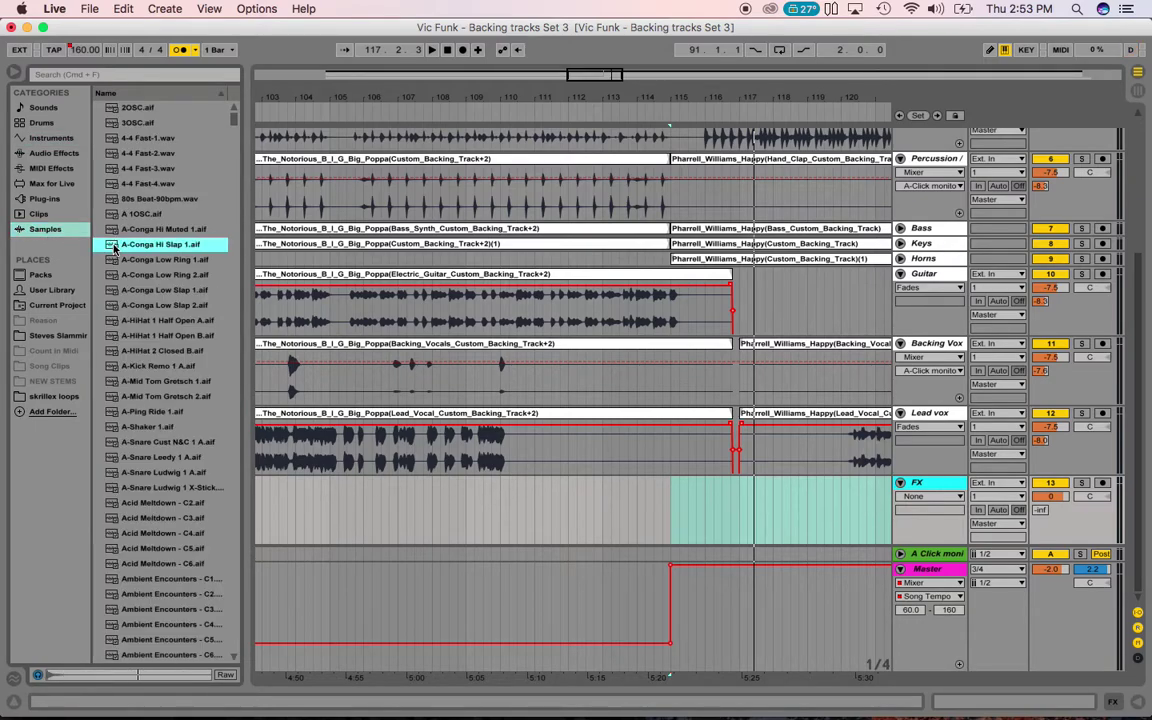
pyautogui.moveTo(115, 249)
pyautogui.mouseDown()
pyautogui.moveTo(327, 298)
pyautogui.moveTo(684, 566)
pyautogui.moveTo(672, 530)
pyautogui.mouseUp()
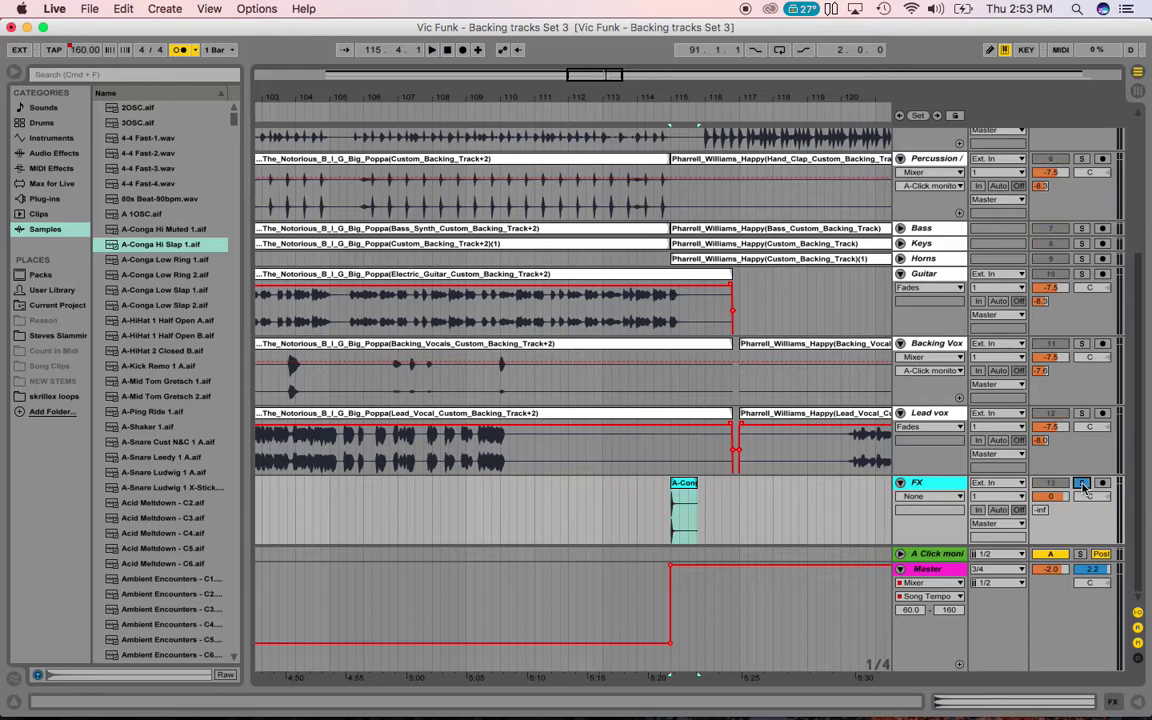
pyautogui.click(1081, 483)
pyautogui.press('space')
pyautogui.press('space')
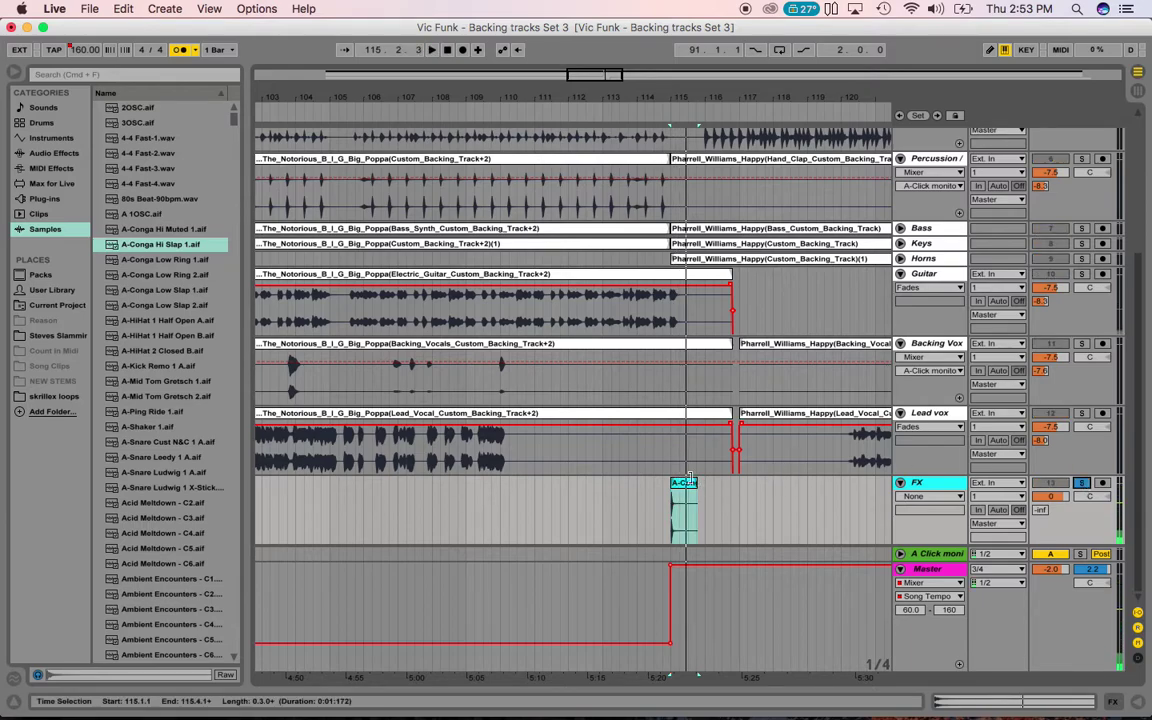
pyautogui.press('Delete')
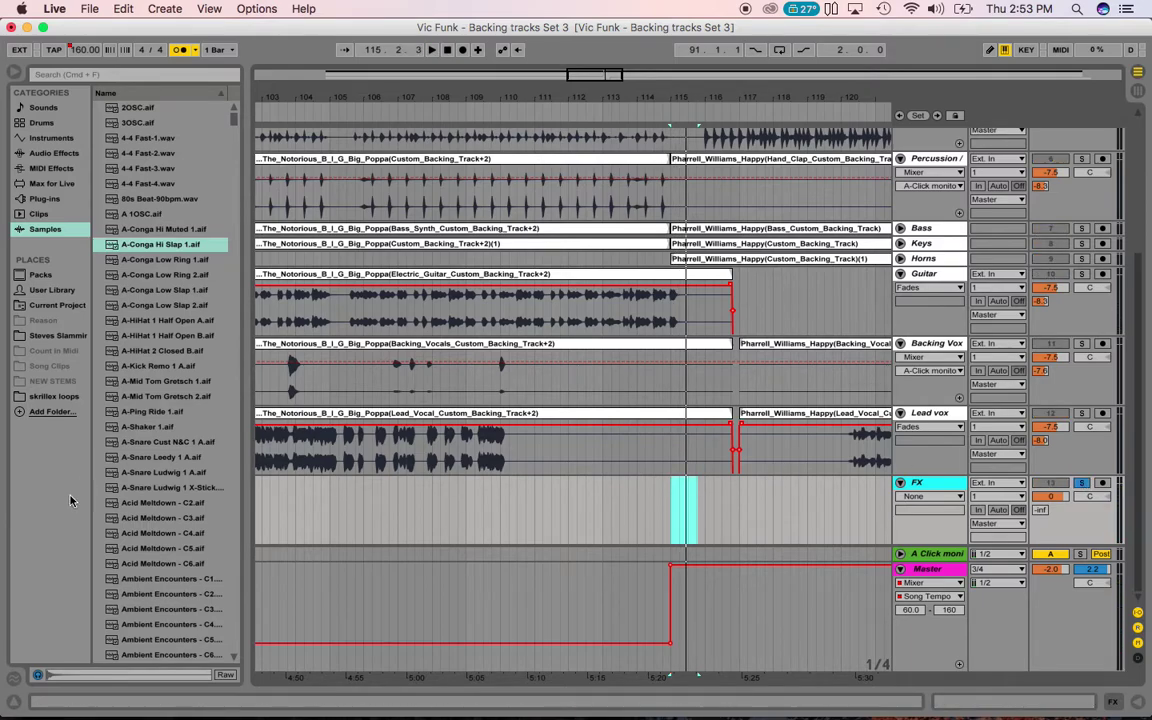
# Try the Ambient Encounters - C3 sample at bar 115 on the FX track and delete the clip
pyautogui.scroll(-2, 163, 500)
pyautogui.scroll(-4, 163, 500)
pyautogui.click(143, 398)
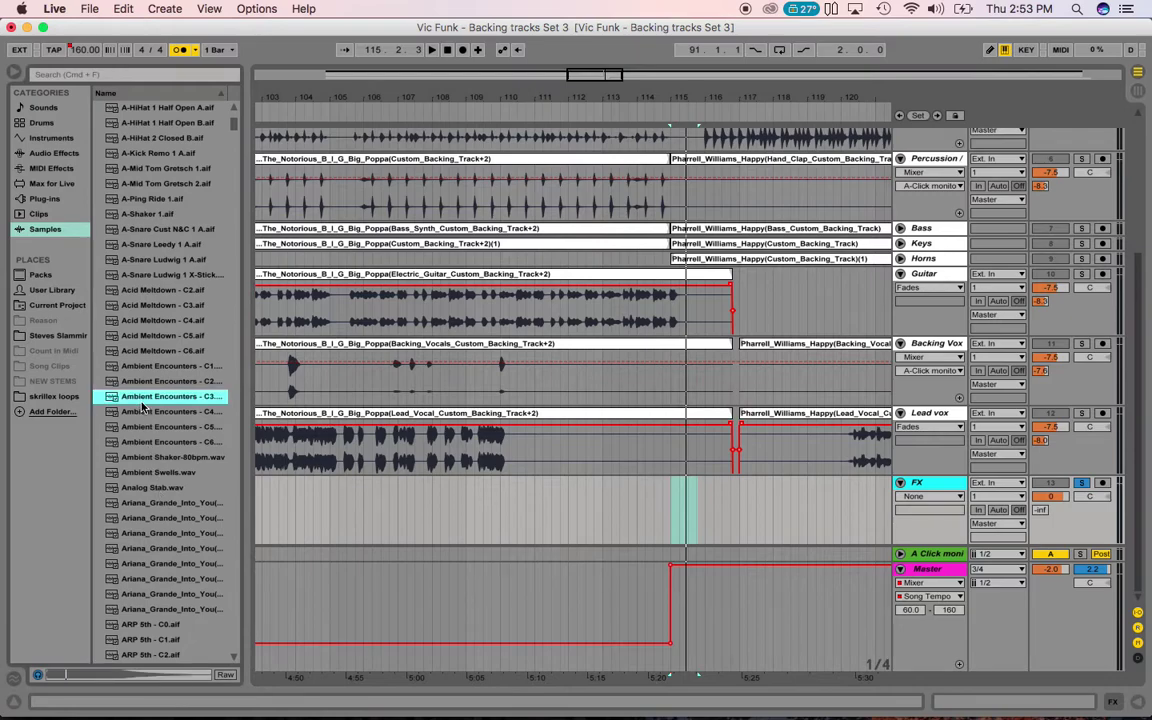
pyautogui.moveTo(149, 402); pyautogui.dragTo(668, 503)
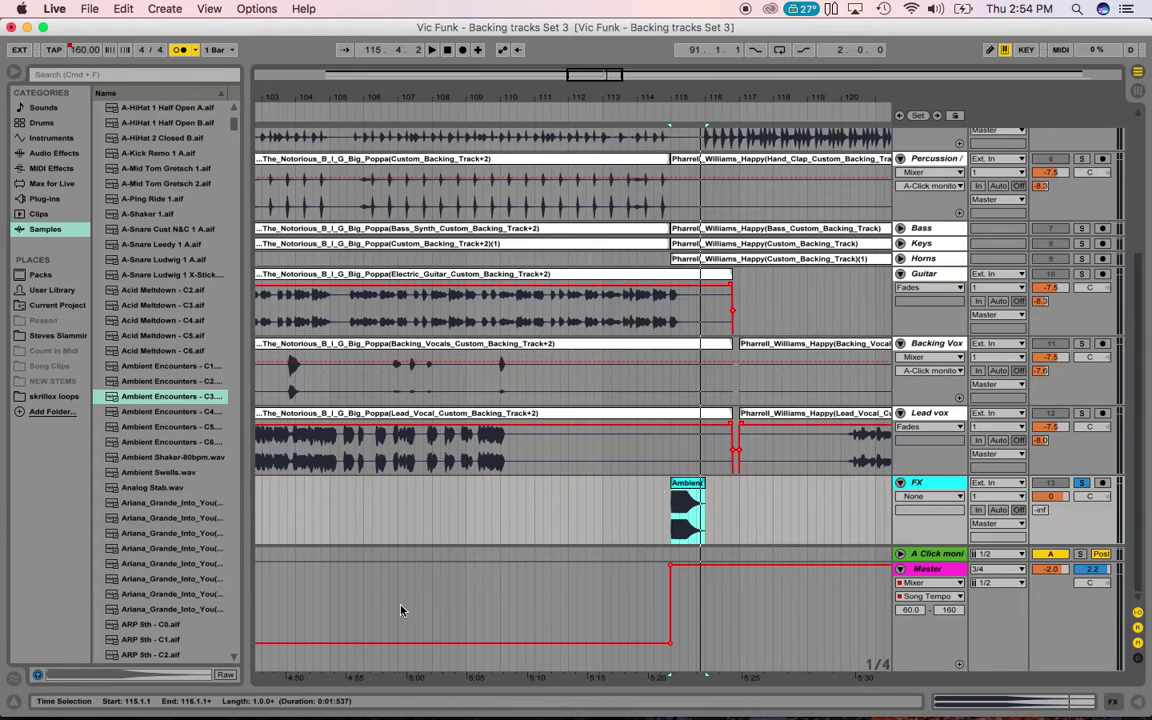
pyautogui.press('Delete')
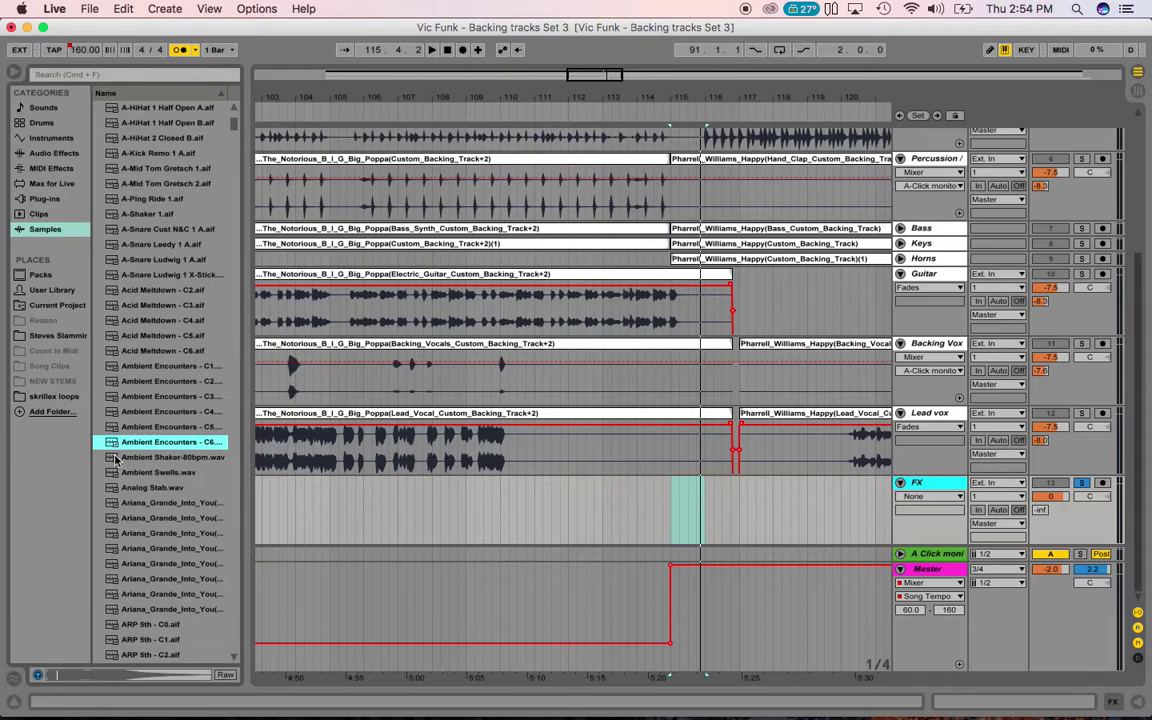
# Try the ARP Poly Lead - C6.aif sample at bar 115 on the FX track, play it and delete it
pyautogui.click(112, 441)
pyautogui.scroll(-7, 118, 460)
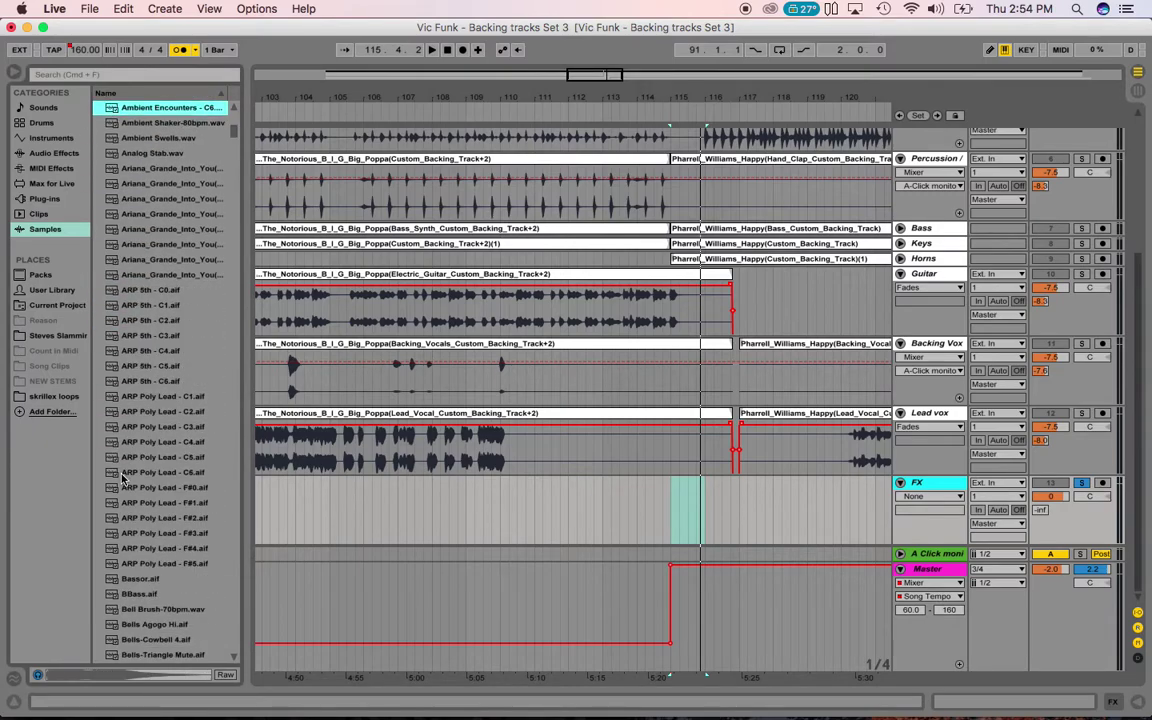
pyautogui.click(123, 472)
pyautogui.moveTo(115, 478); pyautogui.dragTo(677, 497)
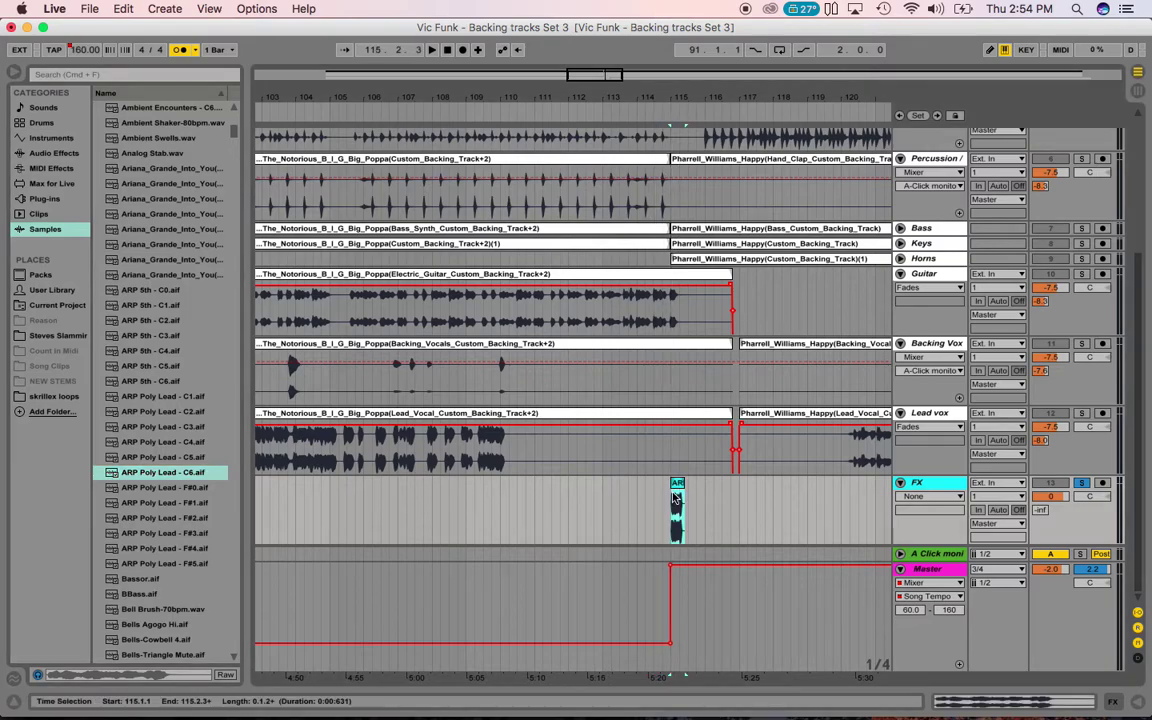
pyautogui.press('space')
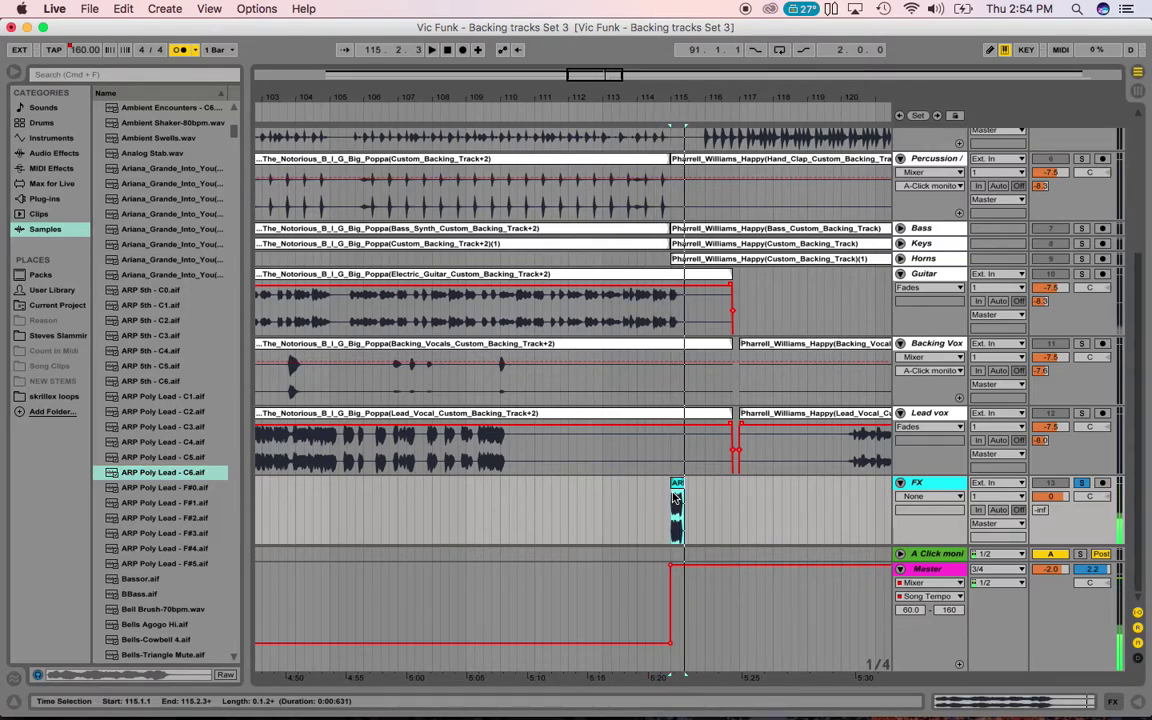
pyautogui.press('Delete')
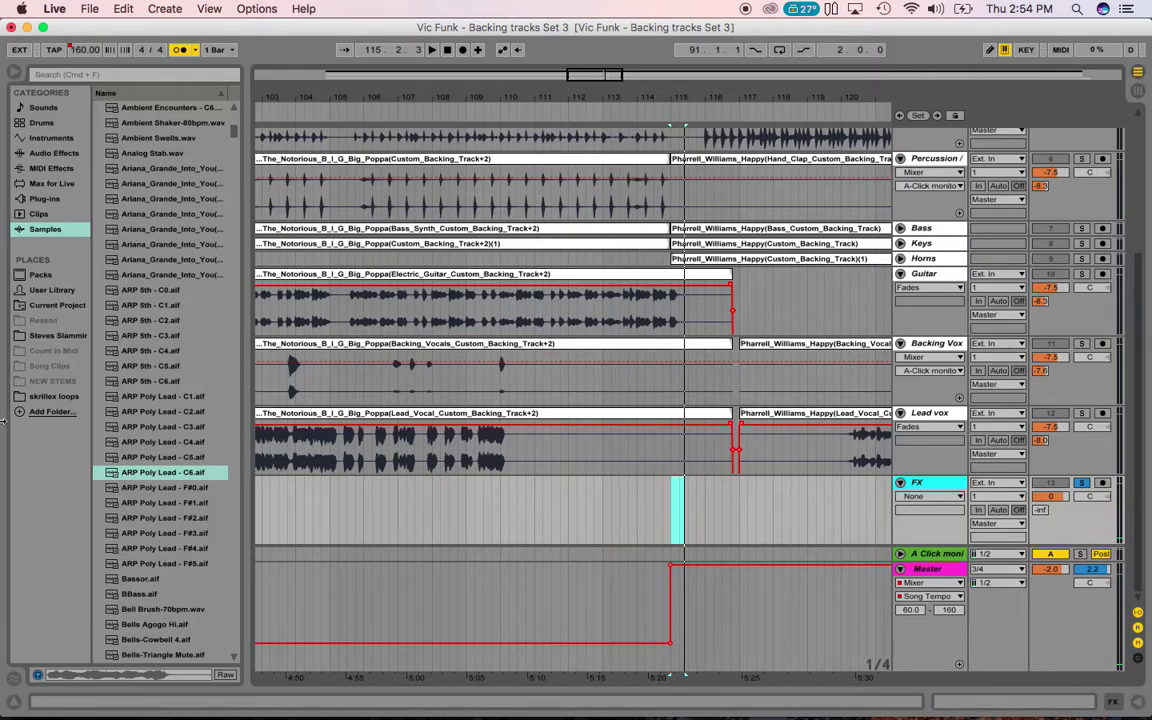
# Preview samples in the skrillex loops folder, then place the dubstep-drop-3-scream-lead loop on the FX track at 114.4.1 and play it
pyautogui.scroll(-20, 116, 455)
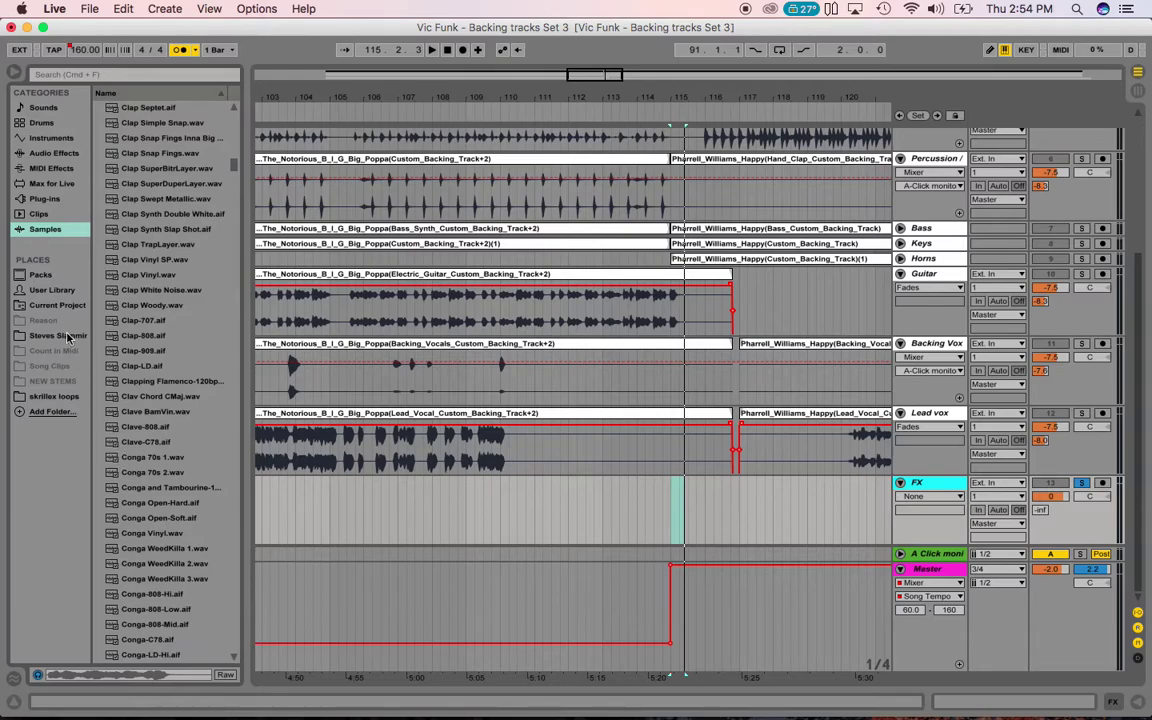
pyautogui.click(42, 397)
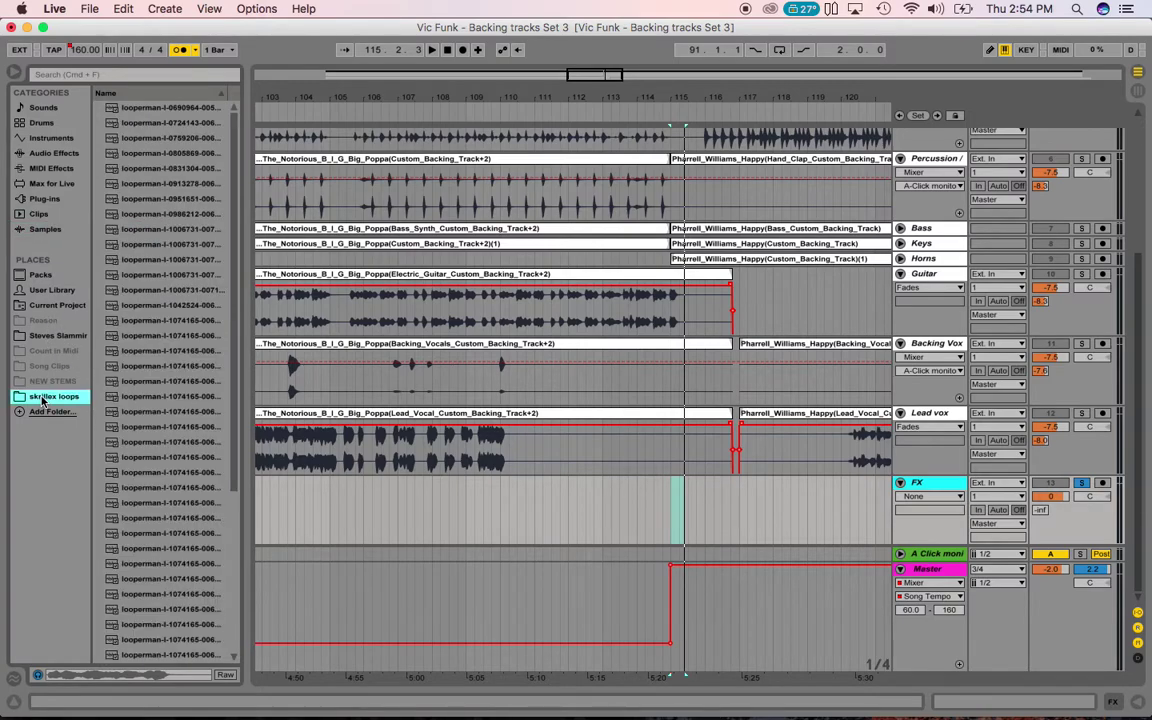
pyautogui.click(121, 398)
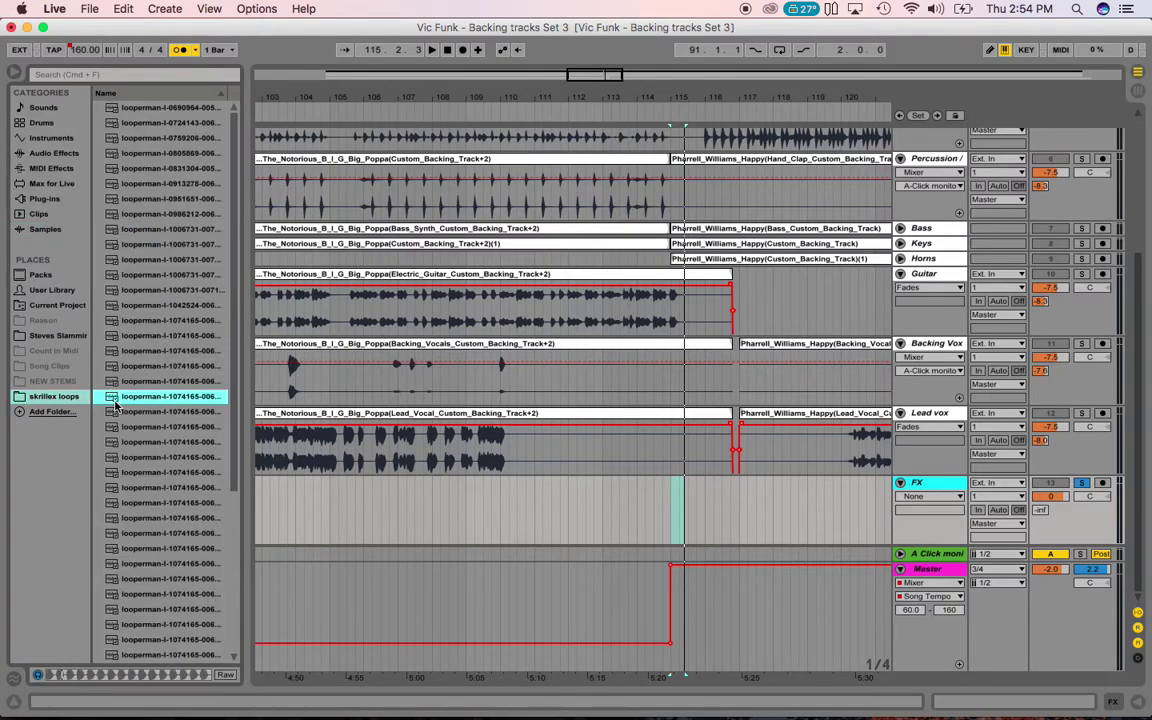
pyautogui.click(112, 427)
pyautogui.click(115, 443)
pyautogui.scroll(-3, 115, 443)
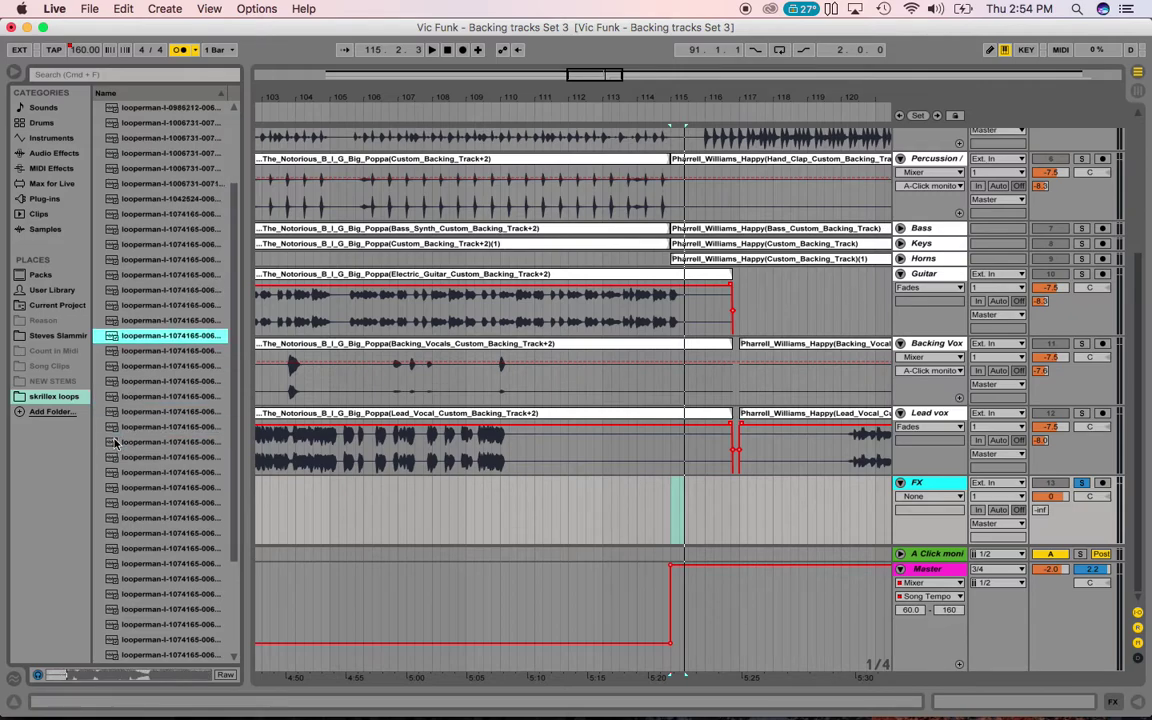
pyautogui.moveTo(110, 341); pyautogui.dragTo(672, 508)
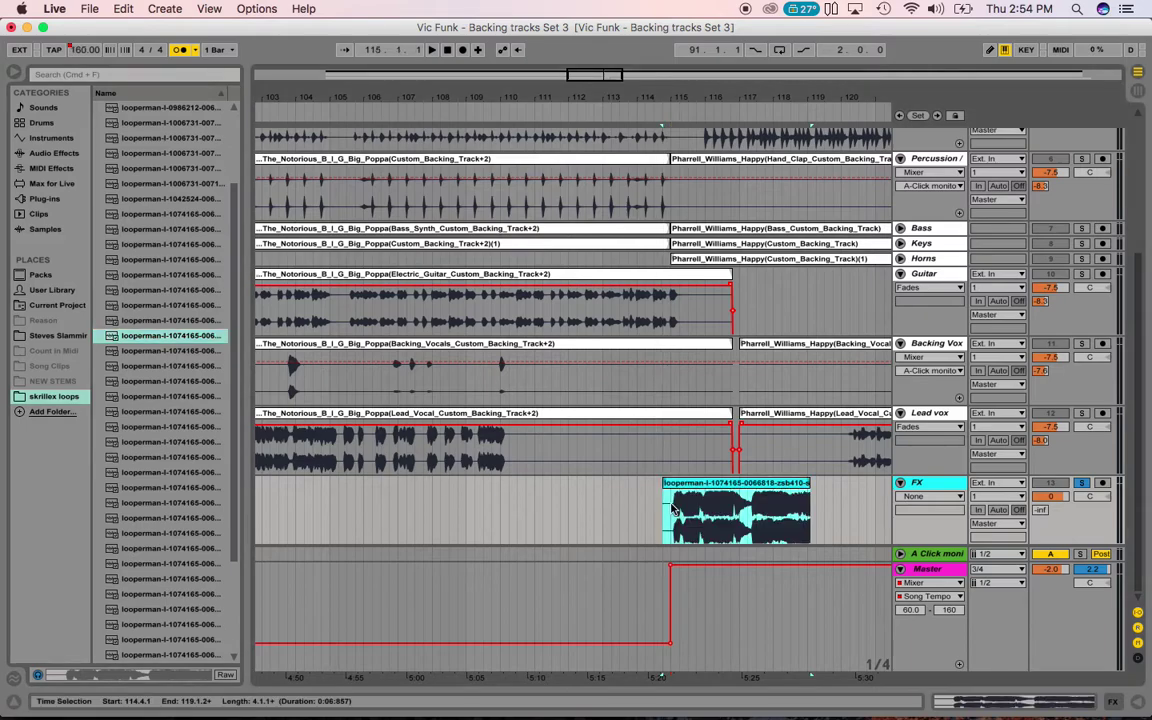
pyautogui.press('space')
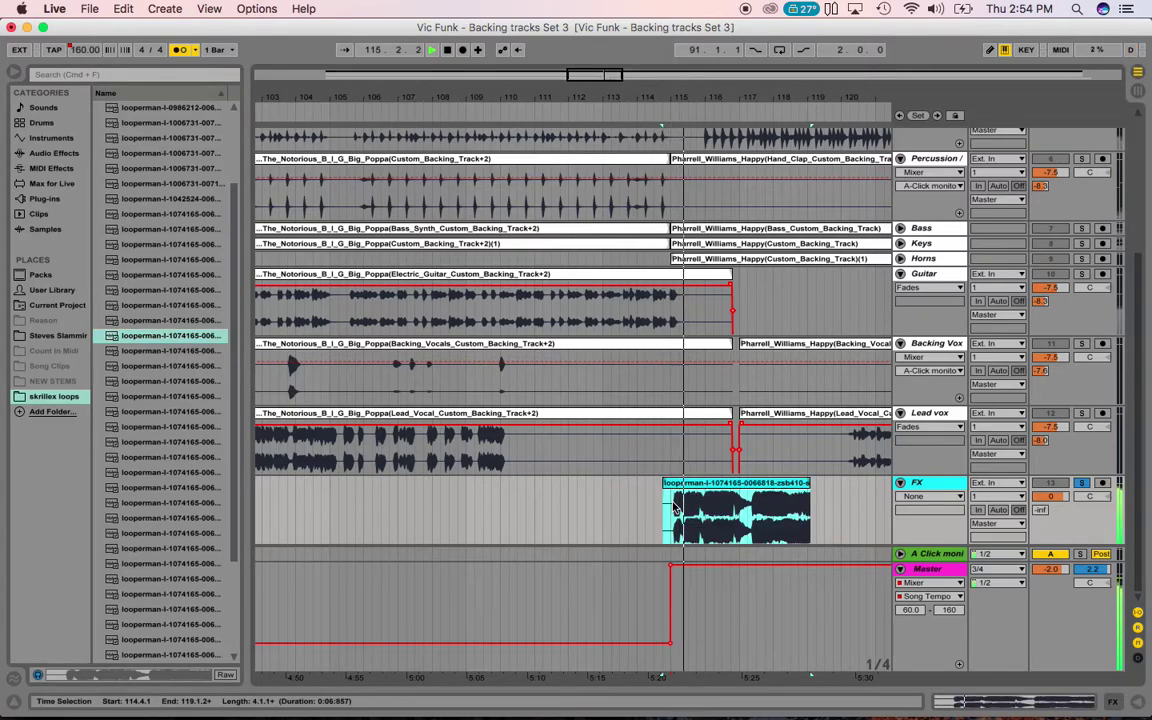
pyautogui.press('space')
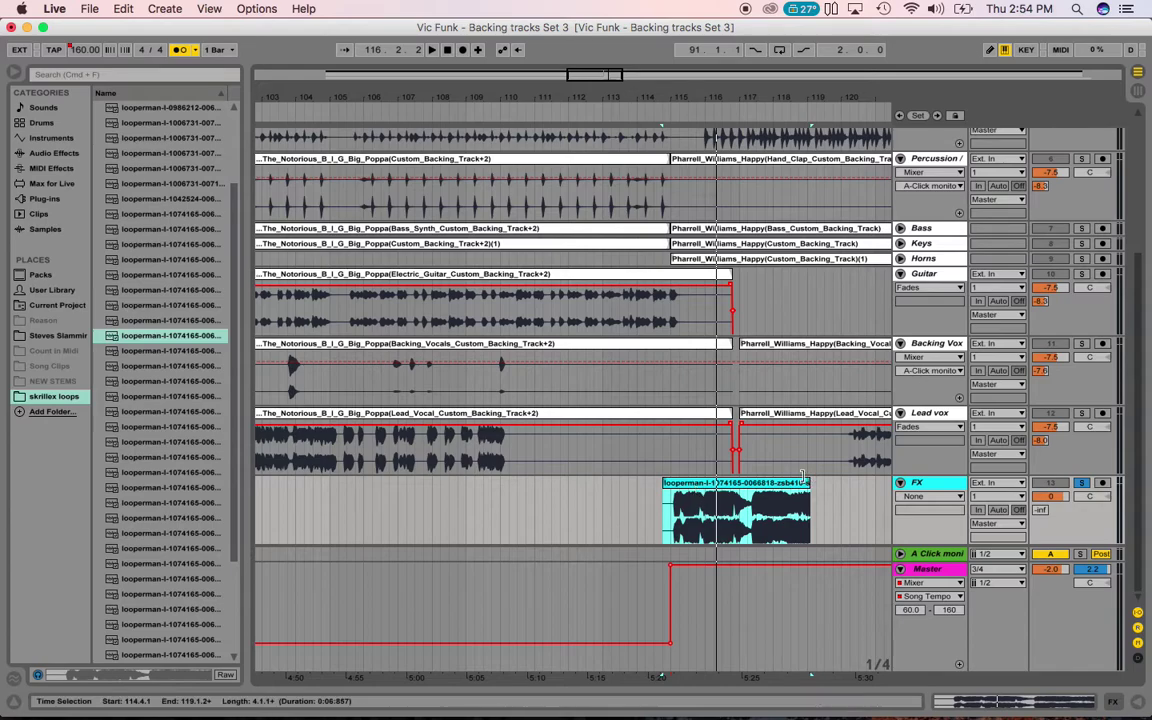
# Trim the end of the FX clip to about 117.2 and give it a fade-out with the Fades envelope
pyautogui.moveTo(809, 486); pyautogui.dragTo(750, 487)
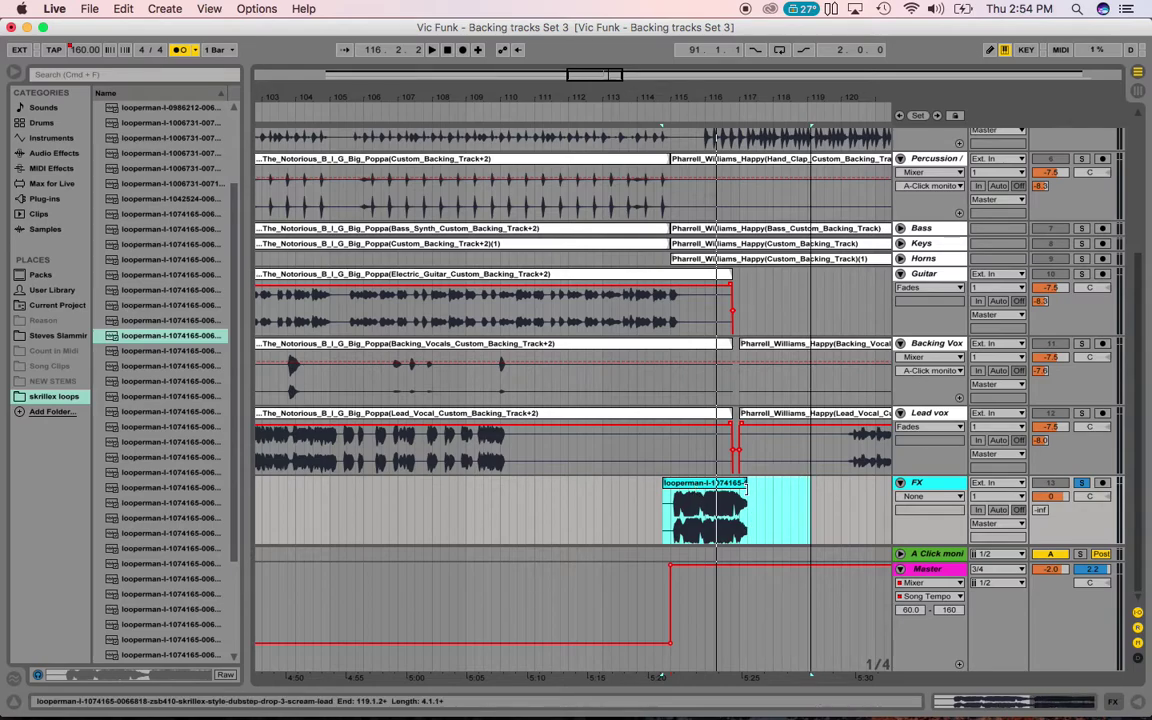
pyautogui.click(928, 496)
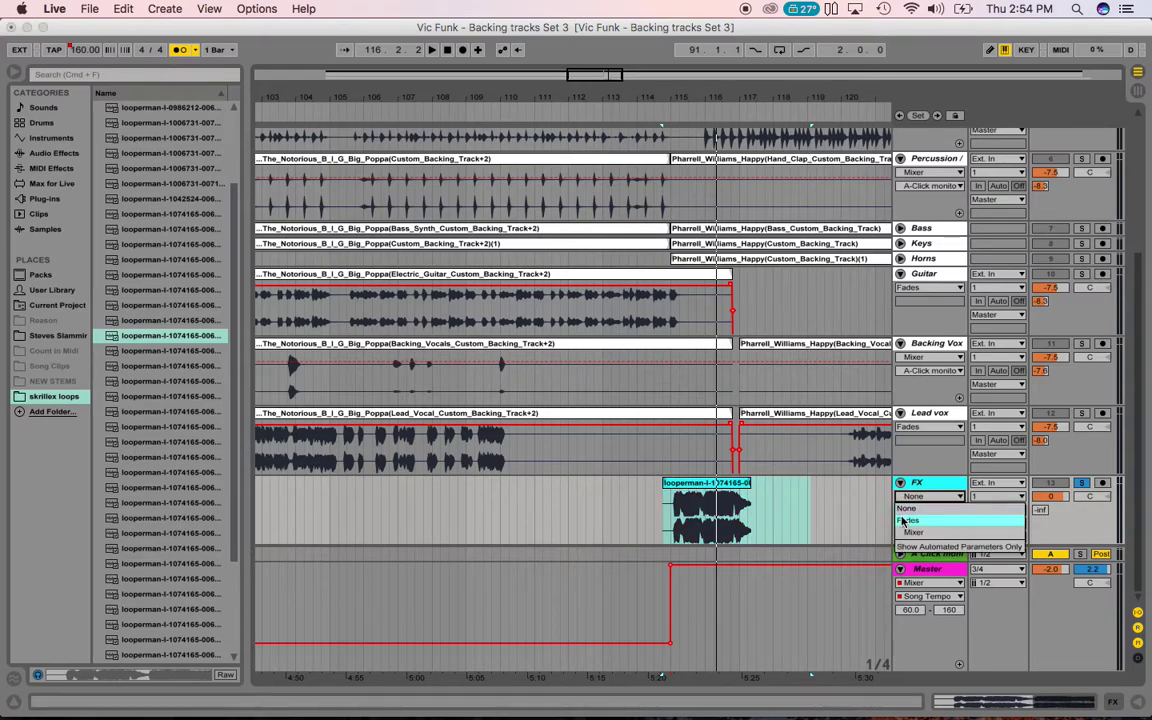
pyautogui.click(903, 521)
pyautogui.moveTo(748, 497); pyautogui.dragTo(724, 500)
# Move the FX clip to start at 114.3.1 and play the transition with the FX track unsoloed
pyautogui.click(700, 486)
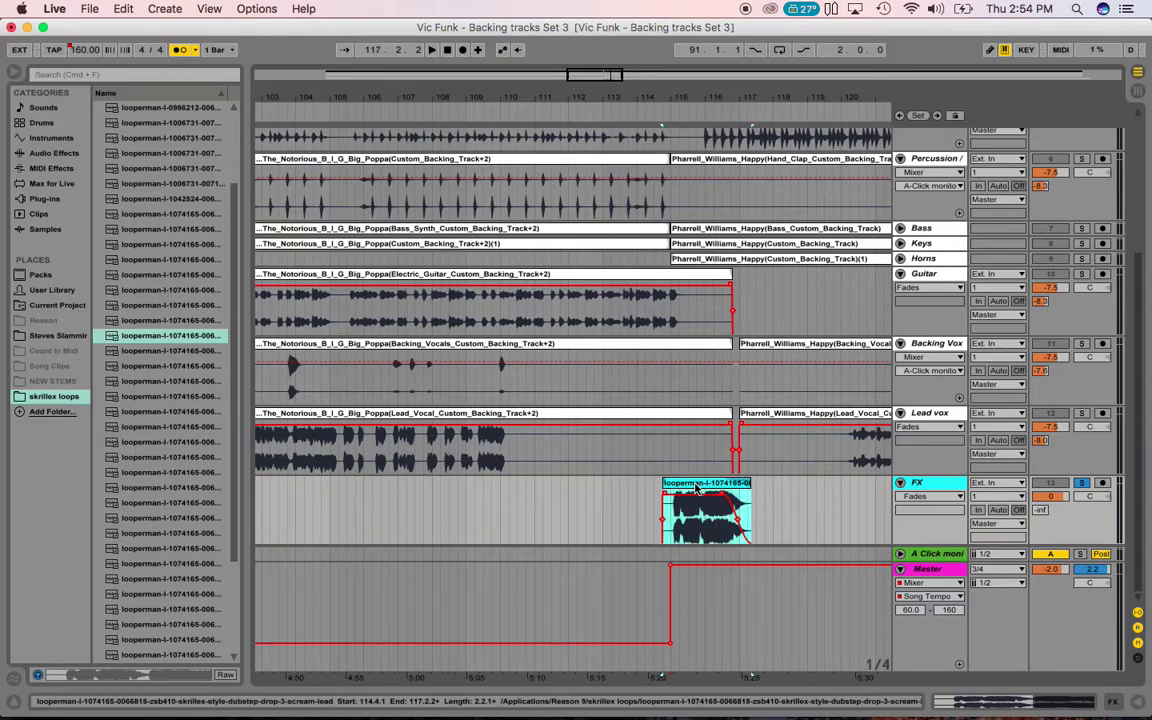
pyautogui.moveTo(695, 487); pyautogui.dragTo(694, 486)
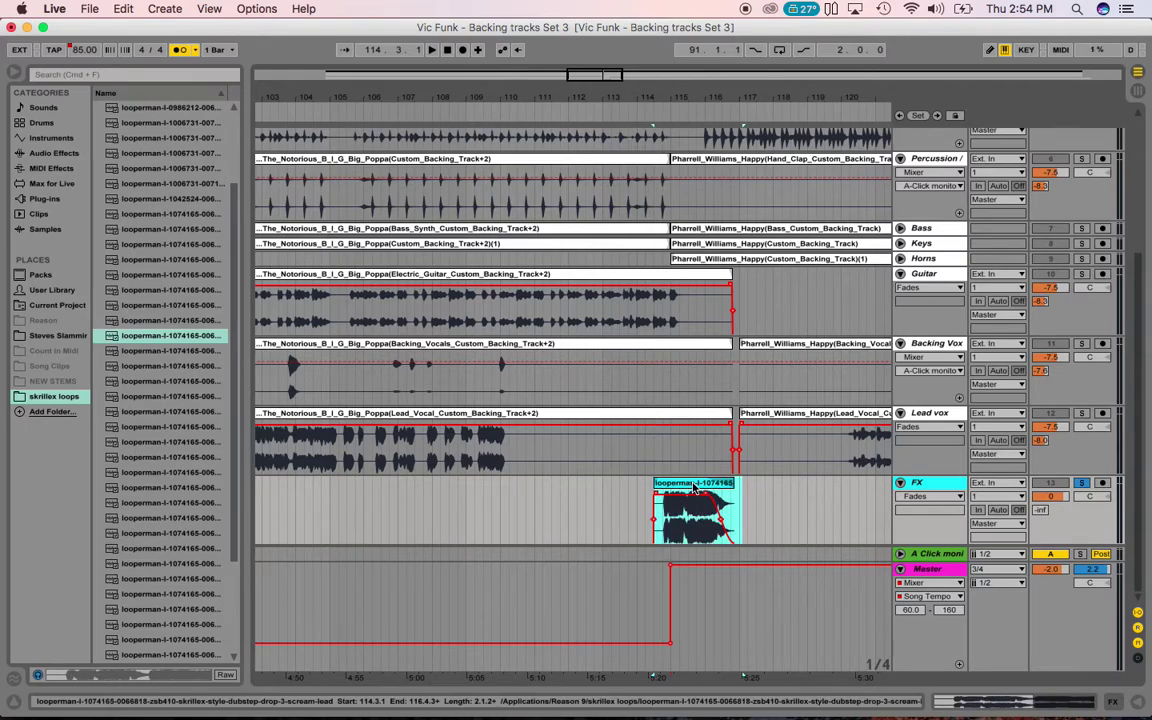
pyautogui.click(589, 518)
pyautogui.click(1080, 485)
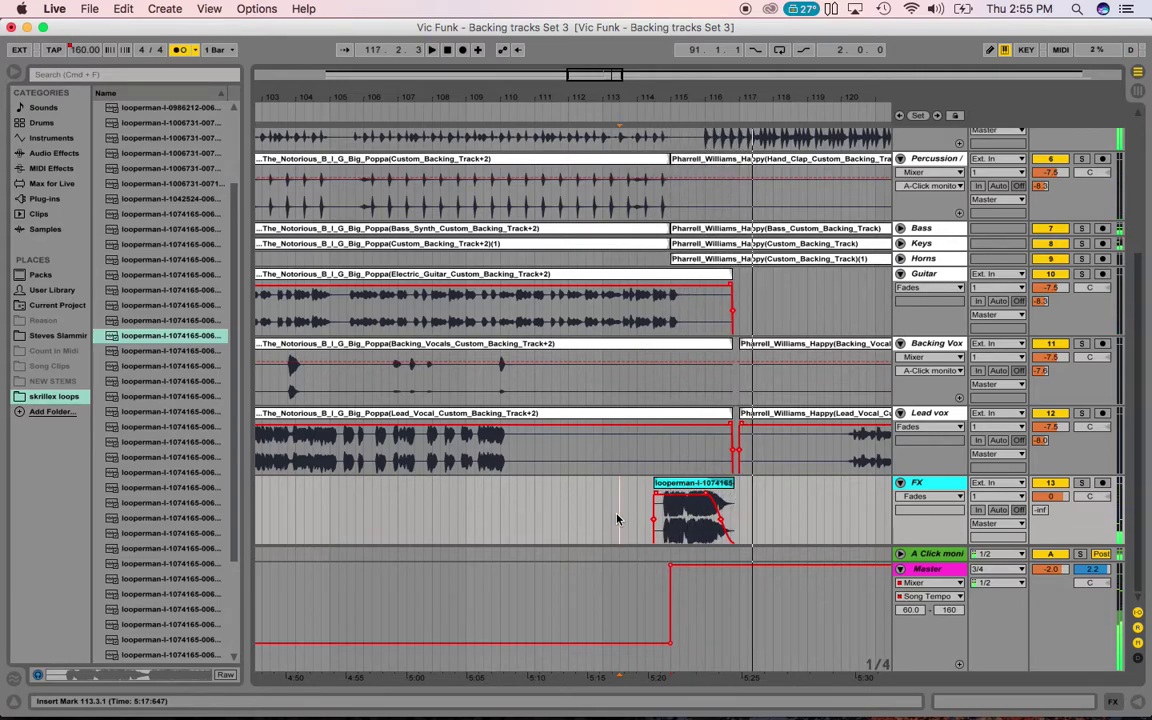
pyautogui.press('space')
# Open the FX clip's sample settings and transpose it to -26 st
pyautogui.click(692, 486)
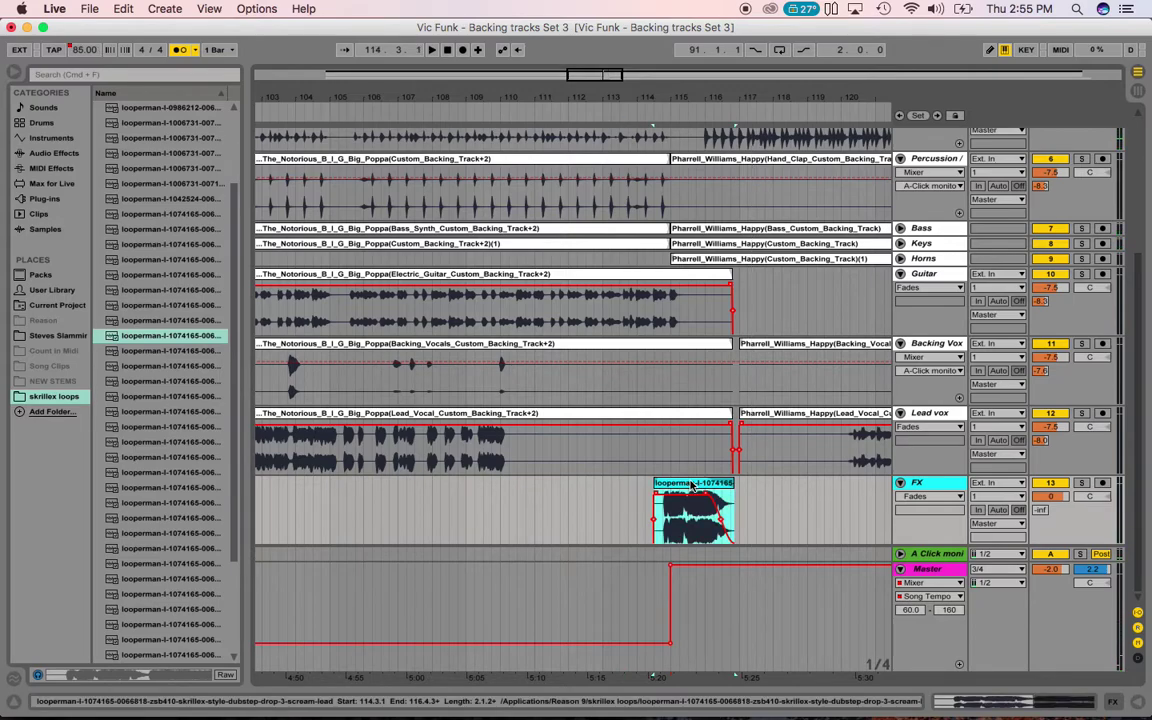
pyautogui.doubleClick(692, 486)
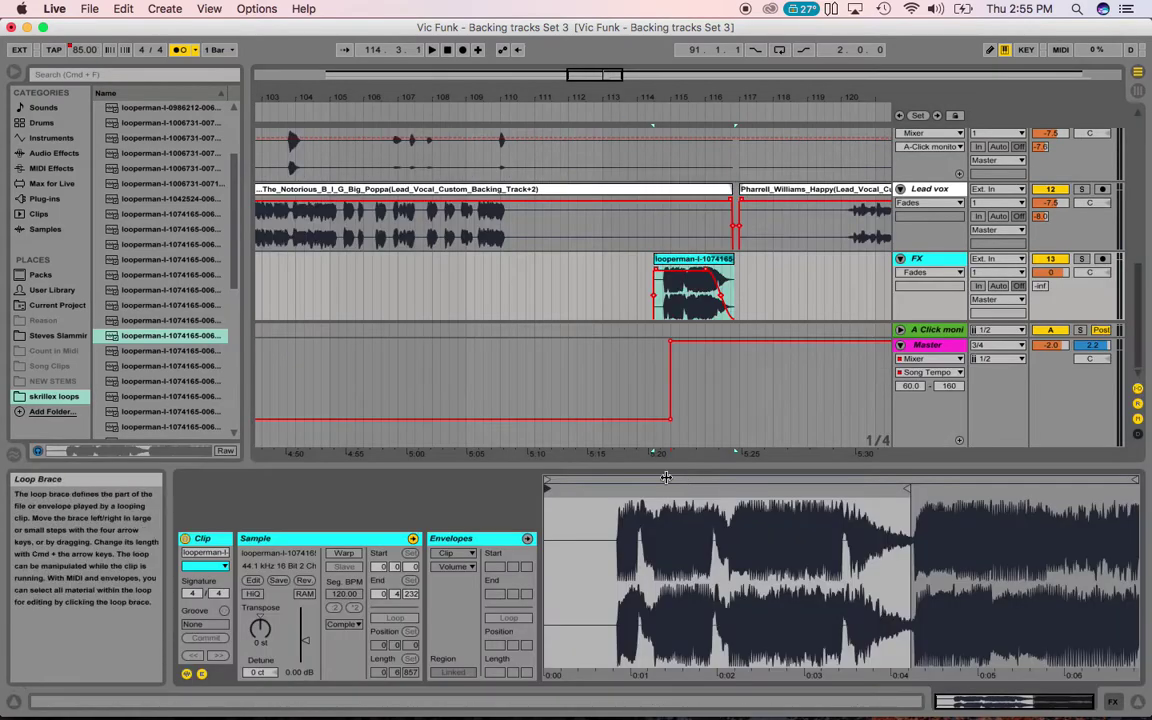
pyautogui.moveTo(260, 628); pyautogui.dragTo(260, 653)
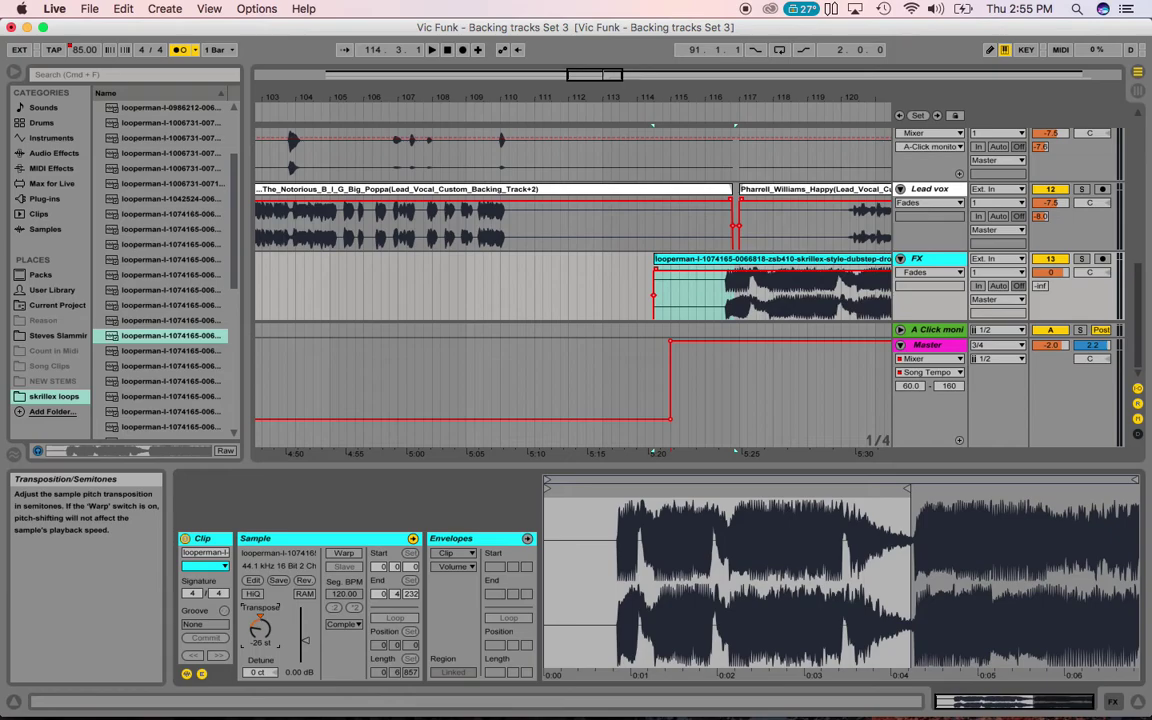
# Turn off the grid and shift the transposed FX clip earlier to start at about 113.3, aligning its sound with the tempo change
pyautogui.moveTo(754, 261); pyautogui.dragTo(716, 262)
pyautogui.rightClick(655, 303)
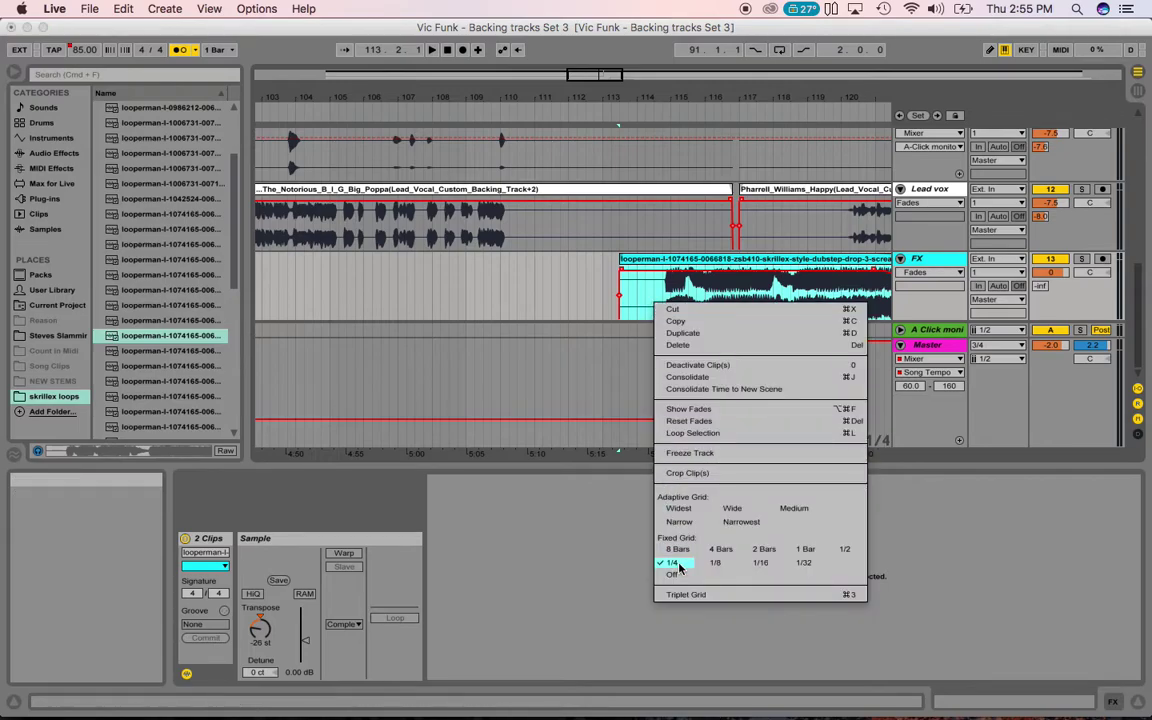
pyautogui.click(560, 290)
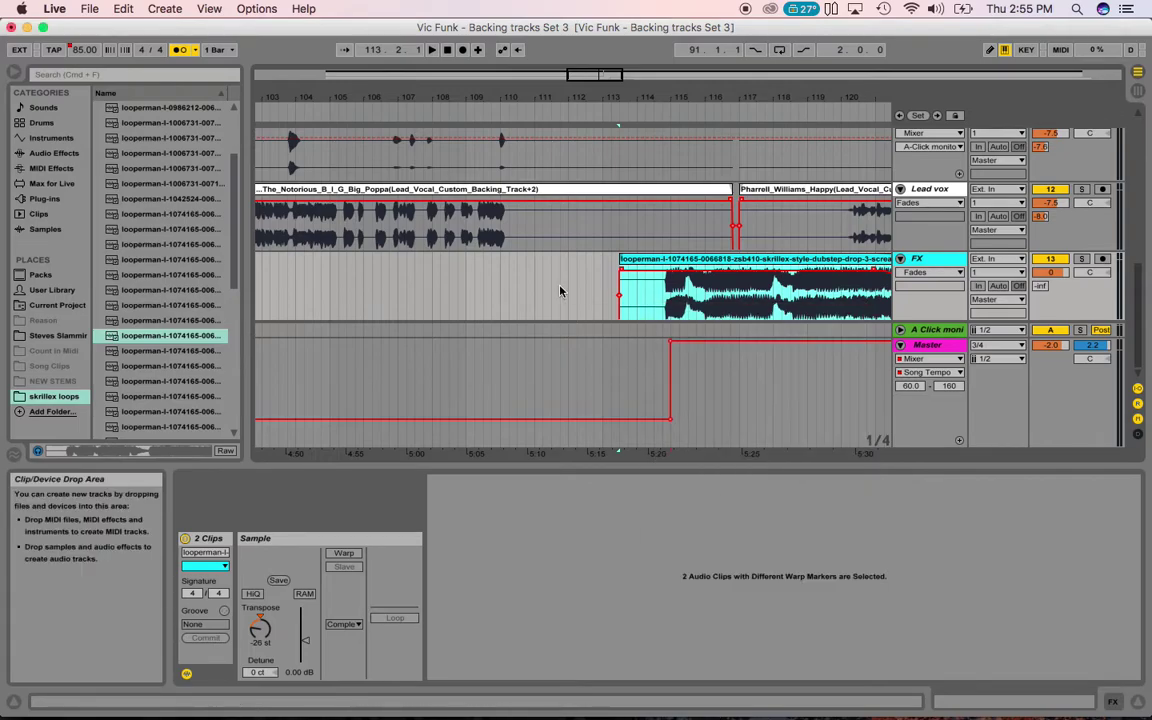
pyautogui.rightClick(560, 291)
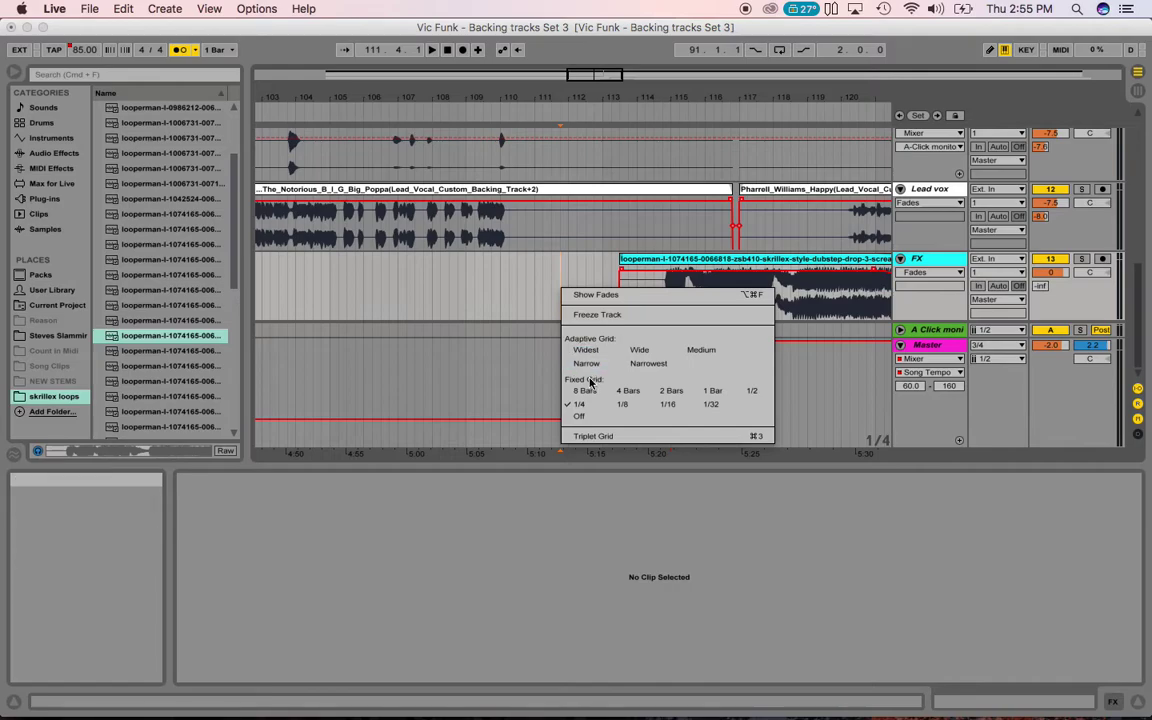
pyautogui.click(578, 488)
pyautogui.moveTo(668, 262); pyautogui.dragTo(672, 264)
pyautogui.moveTo(664, 99); pyautogui.dragTo(488, 78)
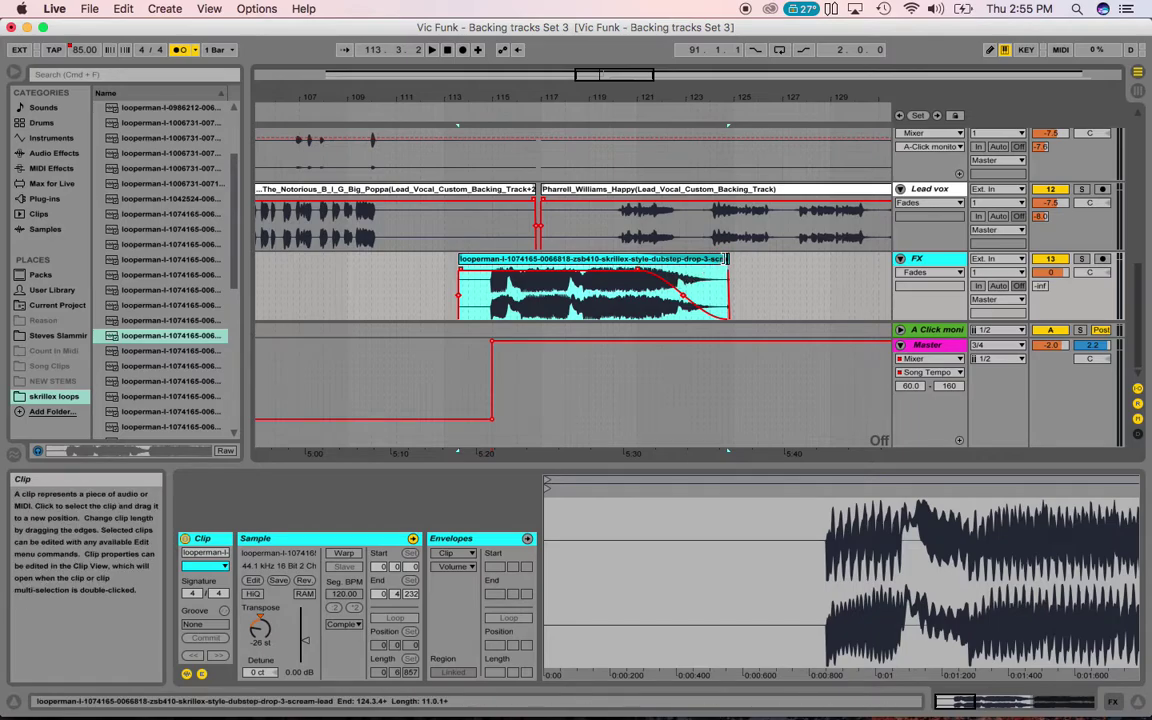
# Shorten the FX clip to end at about 119.1 and play the transition
pyautogui.moveTo(726, 259); pyautogui.dragTo(591, 259)
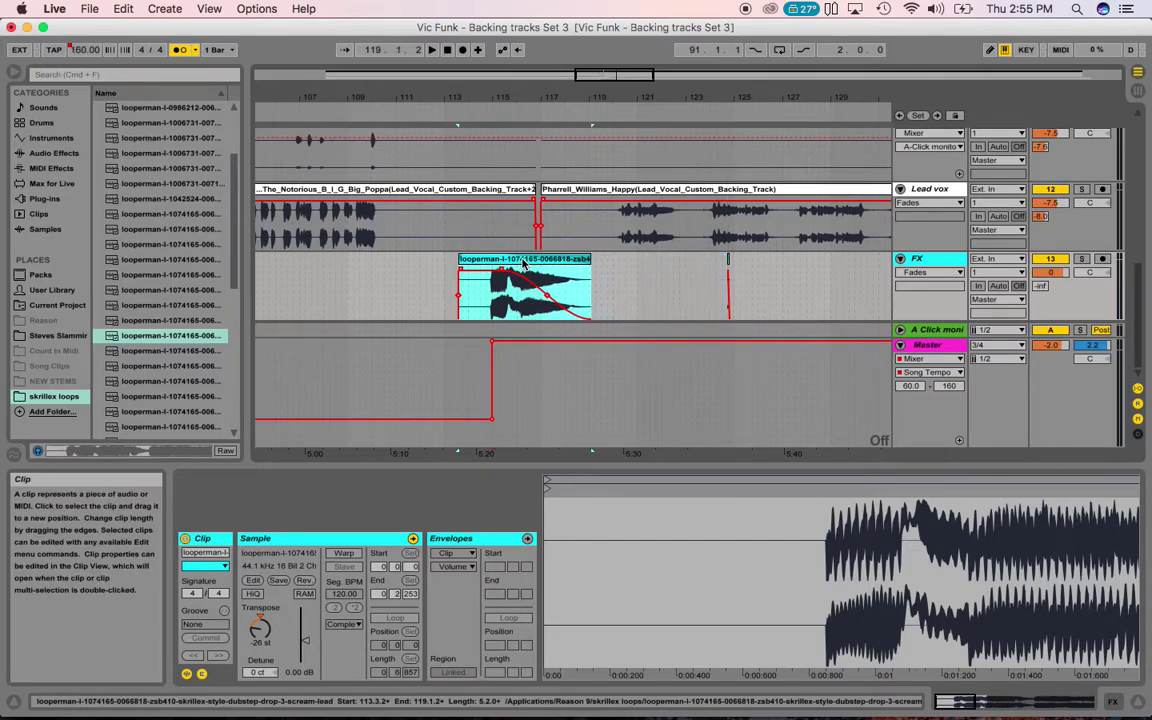
pyautogui.press('space')
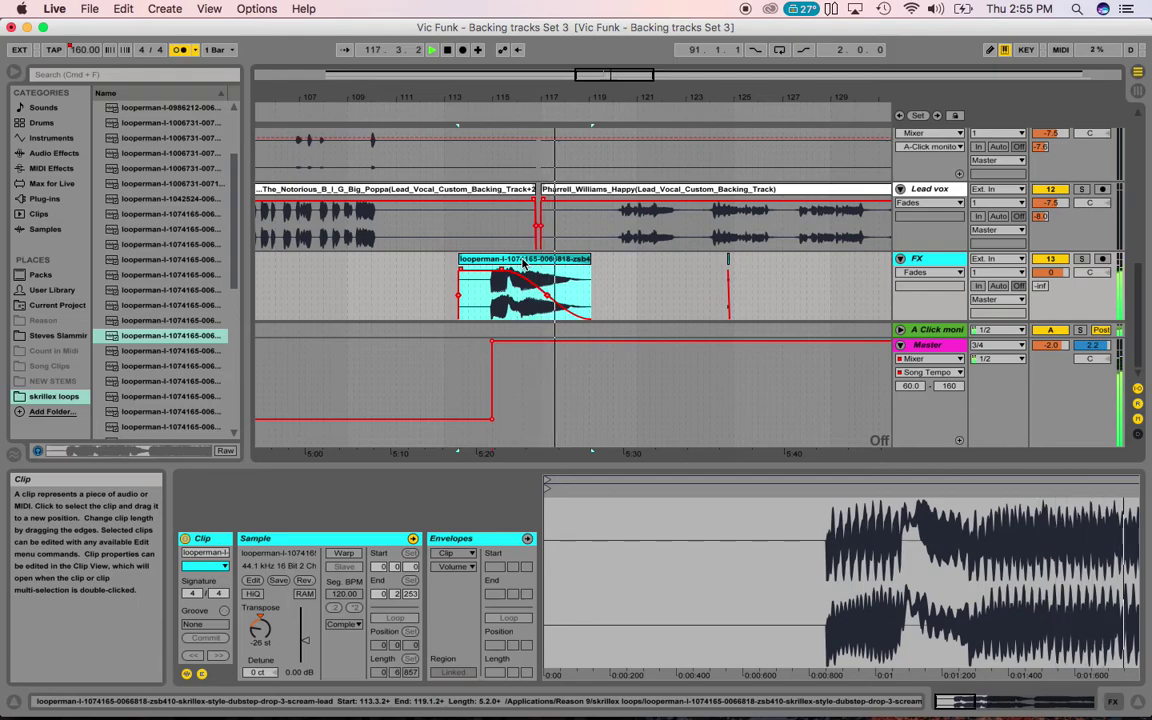
pyautogui.press('space')
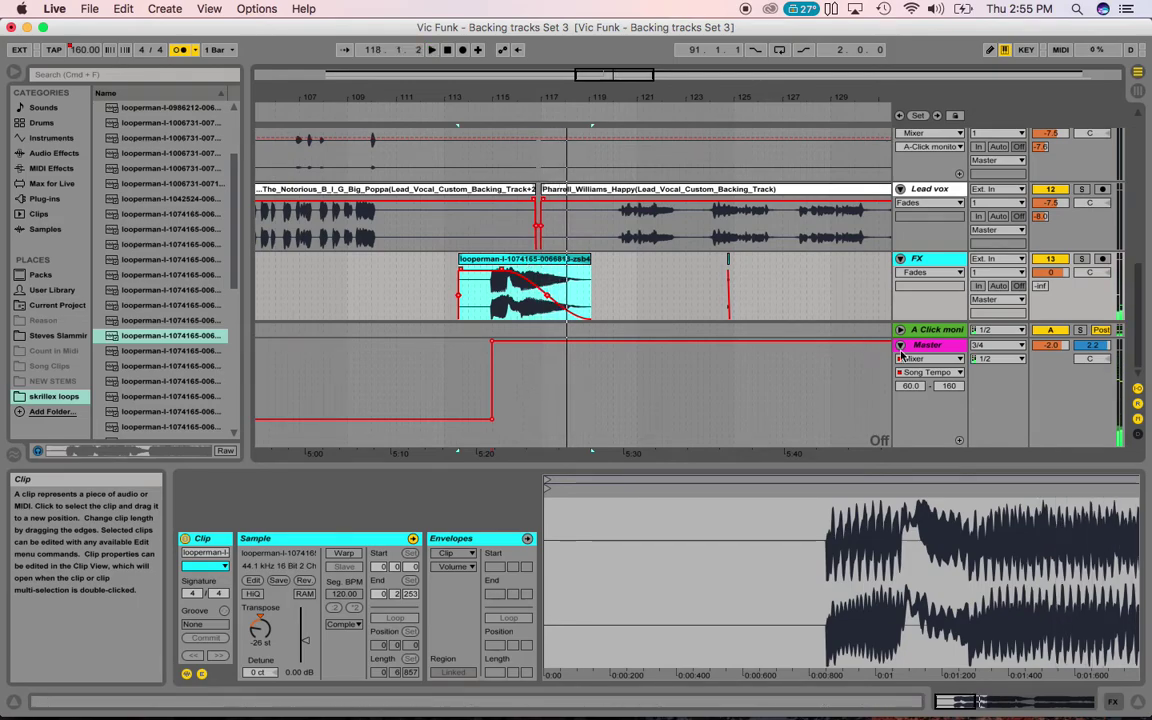
# Lower the FX track volume to about -13.4 dB and play the transition at the reduced level
pyautogui.moveTo(1062, 273); pyautogui.dragTo(1050, 292)
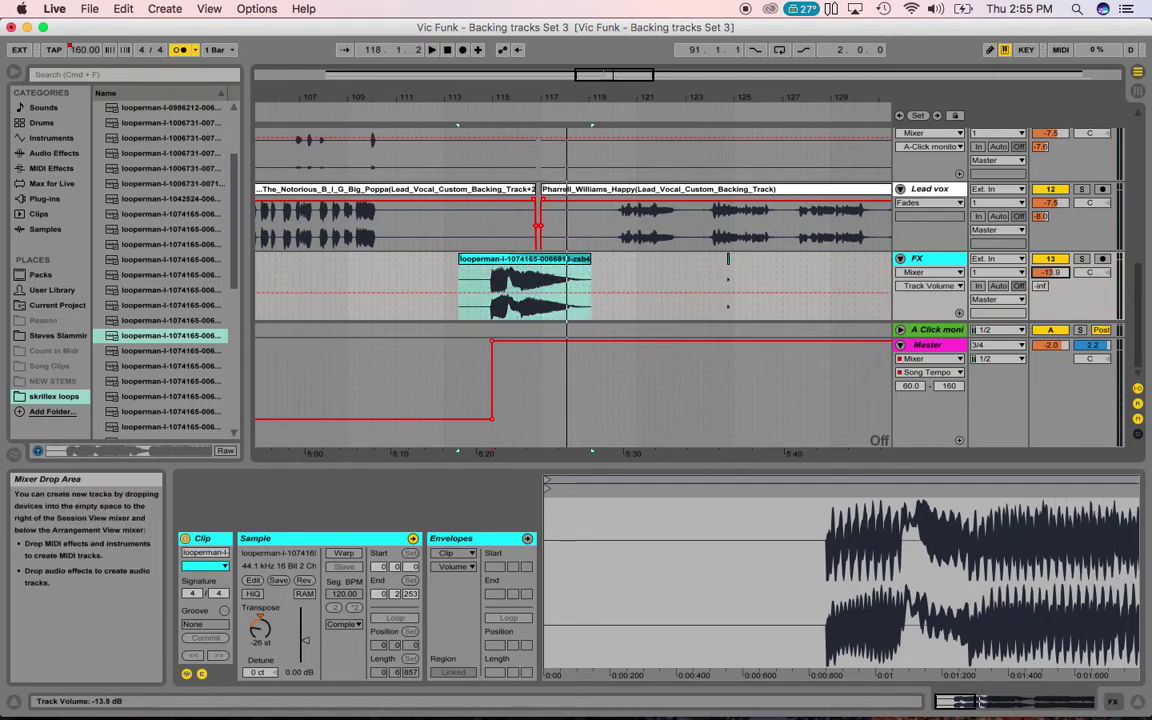
pyautogui.press('space')
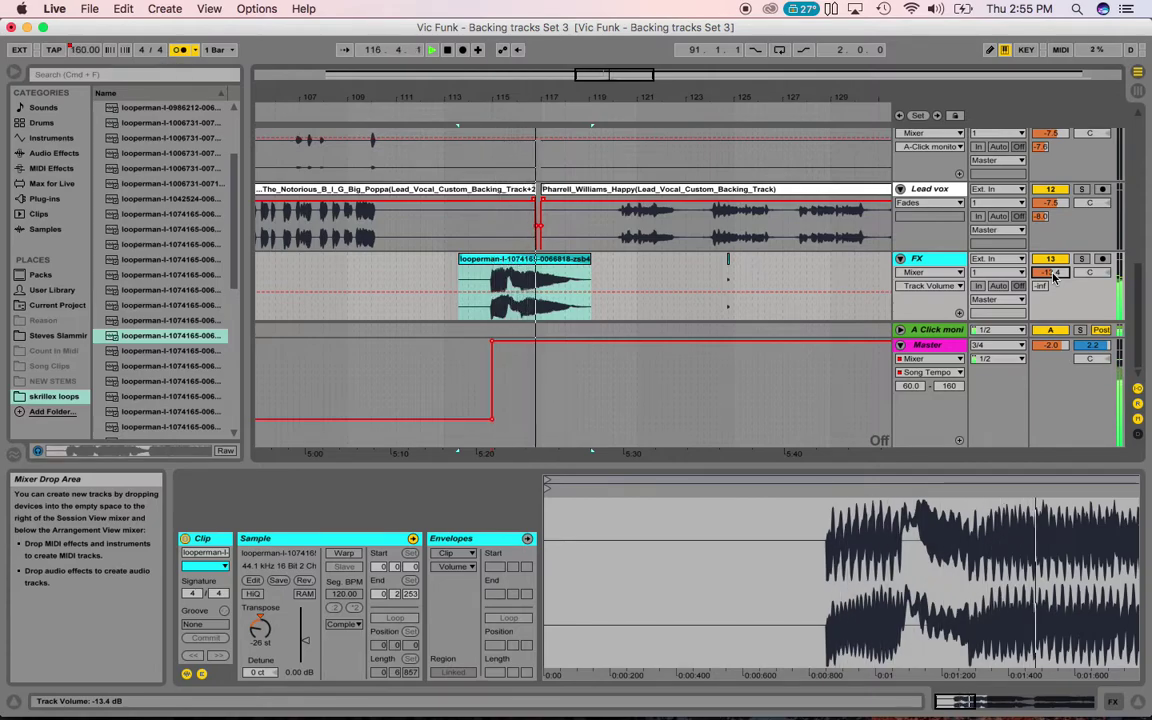
pyautogui.press('space')
# Delete the transition sound clip from the FX track
pyautogui.click(582, 263)
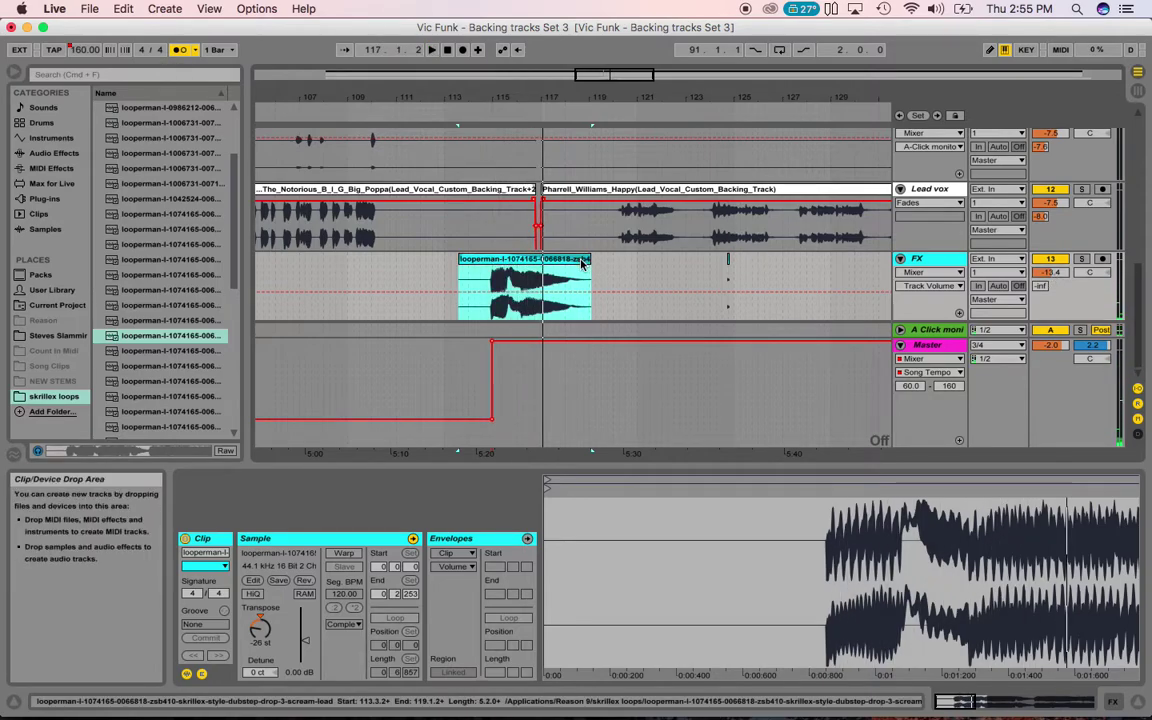
pyautogui.press('Delete')
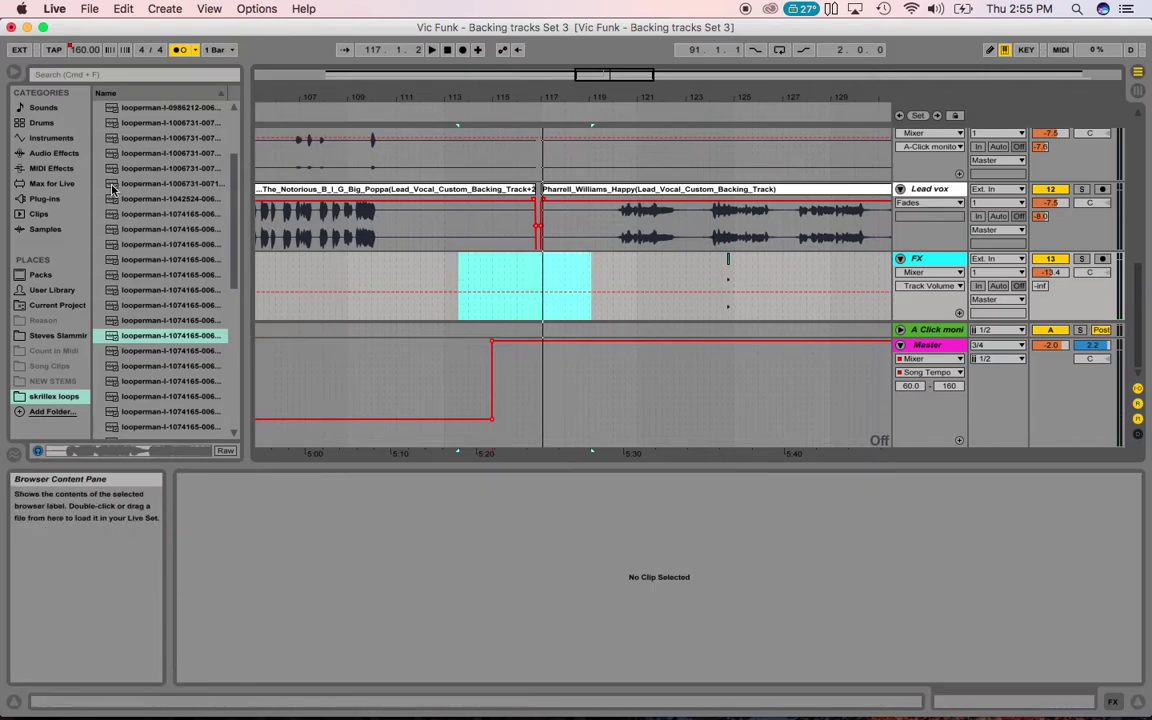
pyautogui.click(113, 78)
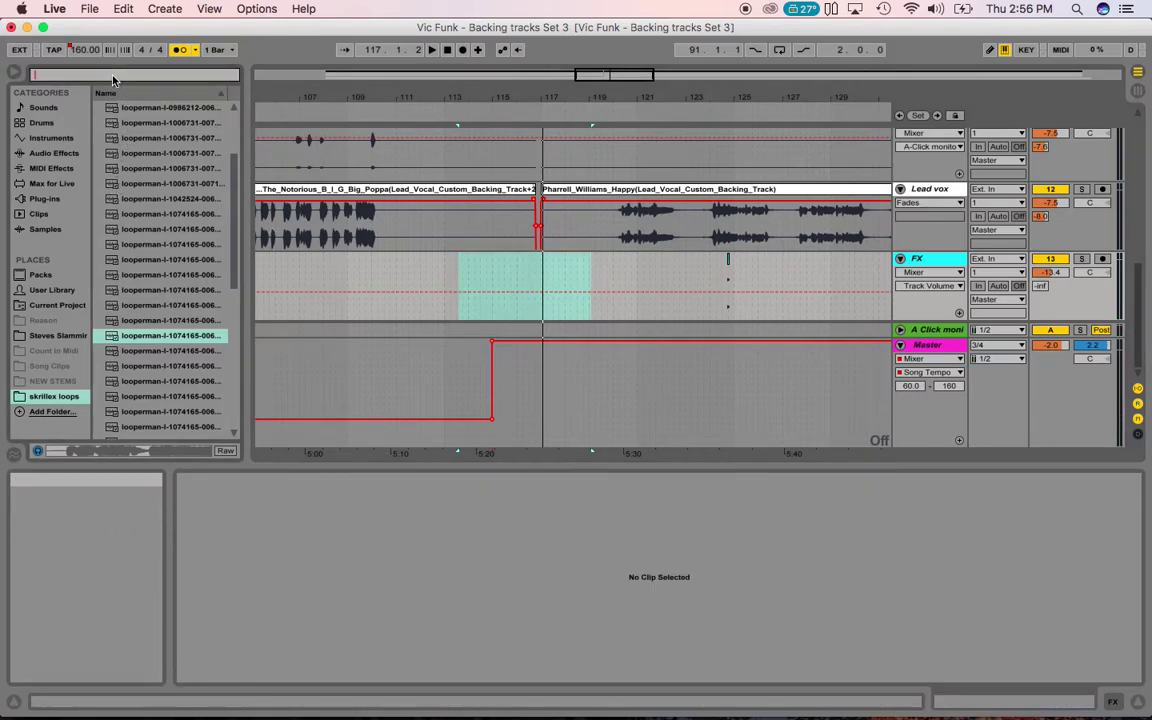
pyautogui.write('woo')
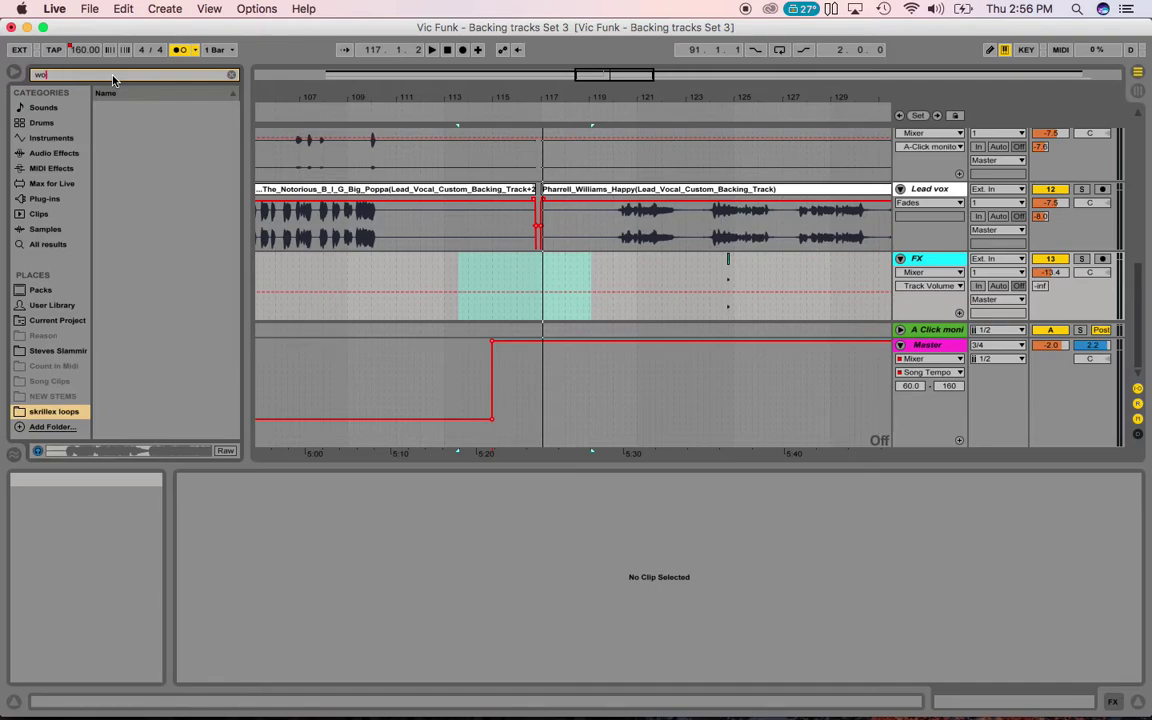
pyautogui.press('Escape')
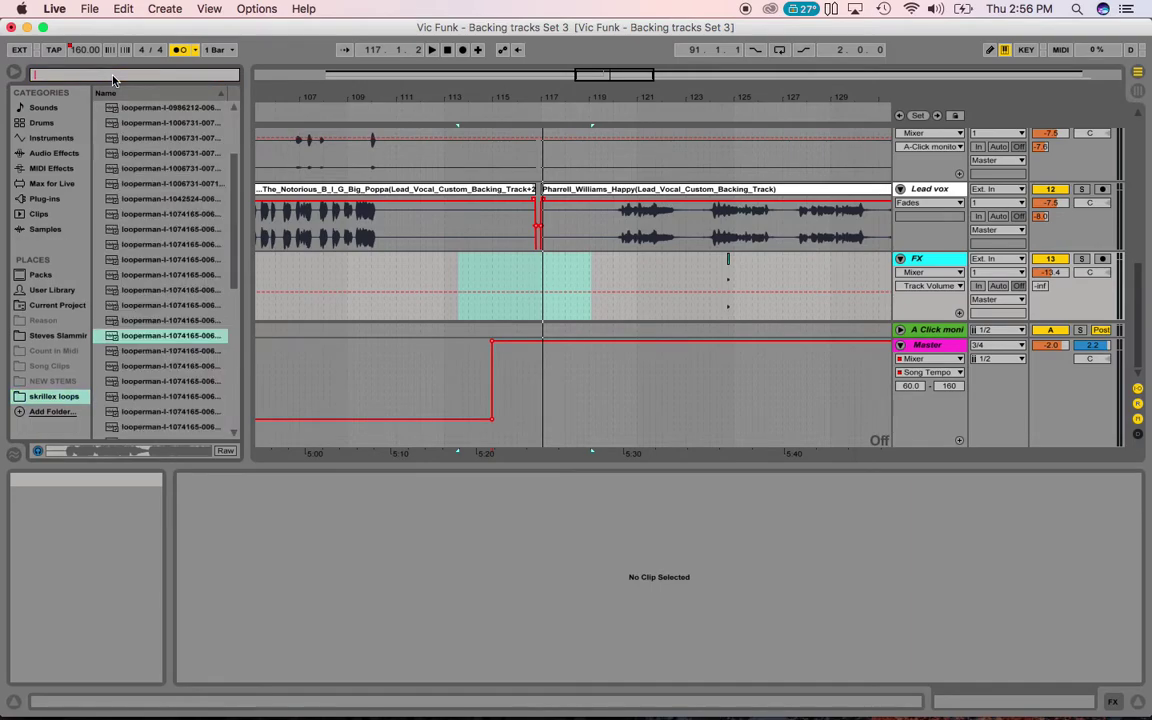
pyautogui.click(45, 307)
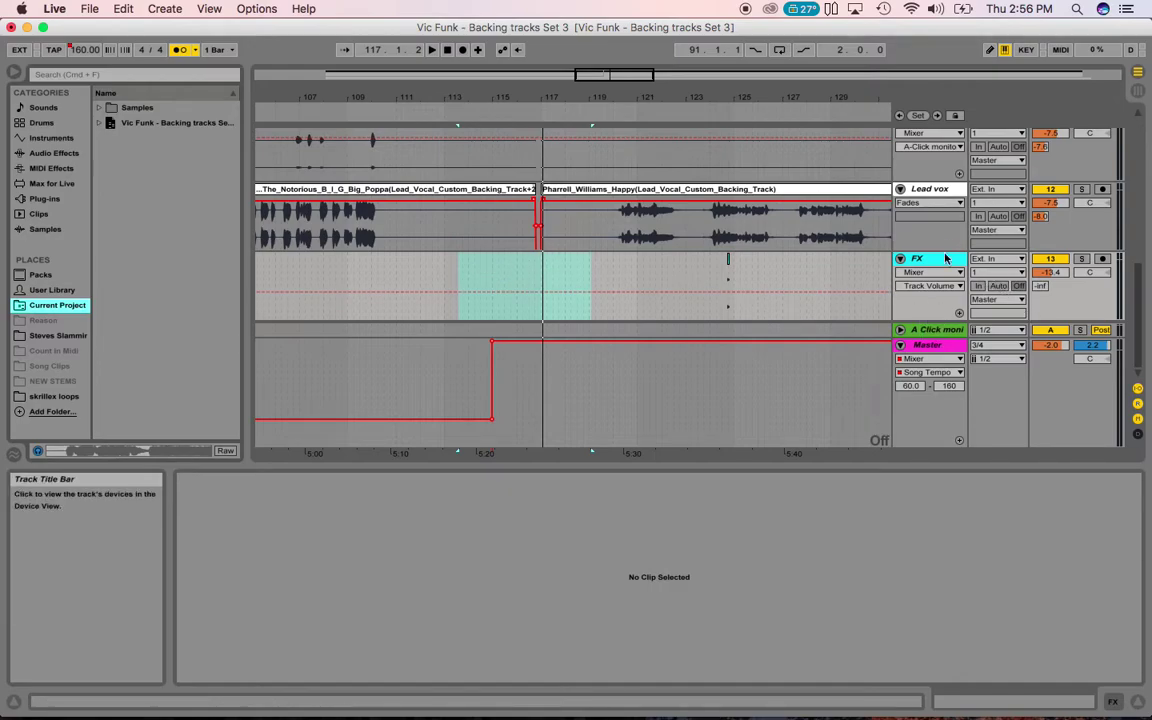
# Delete the entire FX track and hide the empty clip detail view
pyautogui.press('Delete')
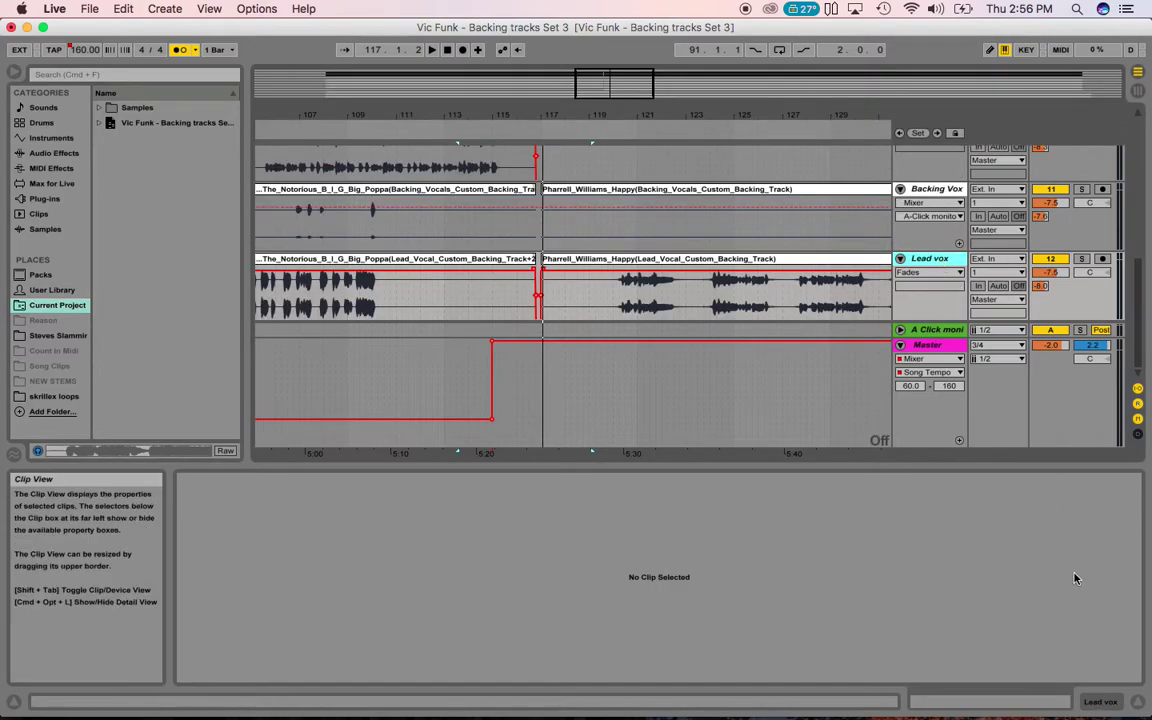
pyautogui.click(1140, 701)
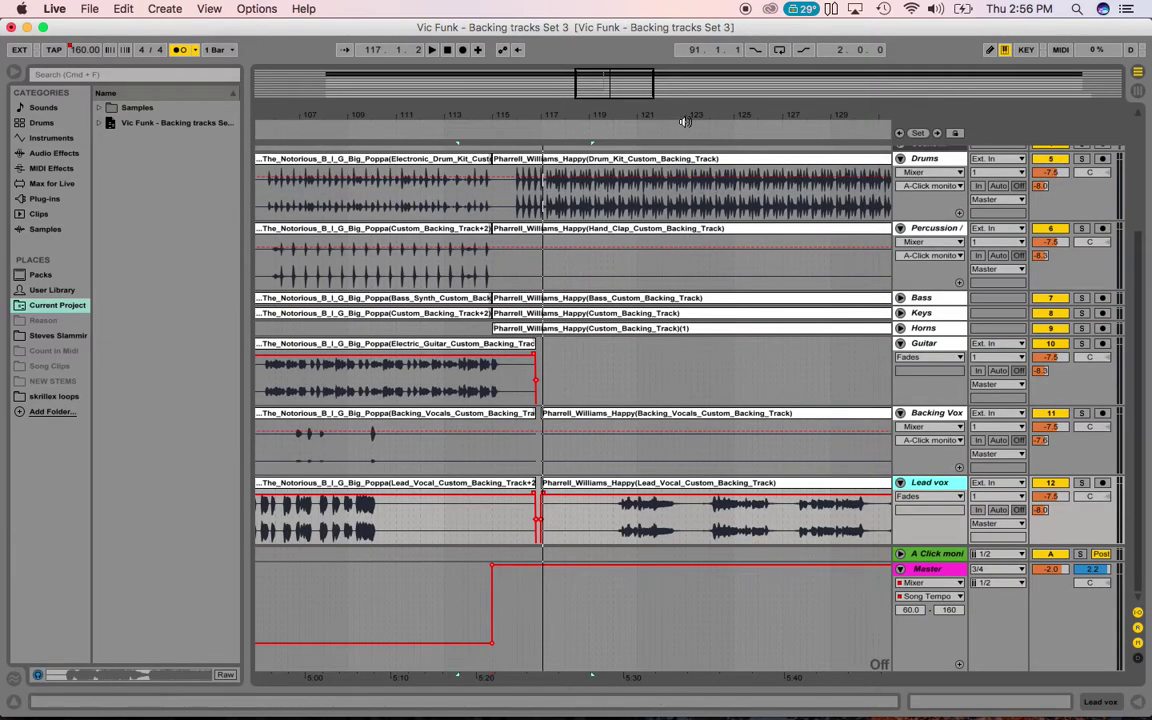
# Set the arrangement's fixed grid to 1/4
pyautogui.moveTo(679, 117); pyautogui.dragTo(459, 123)
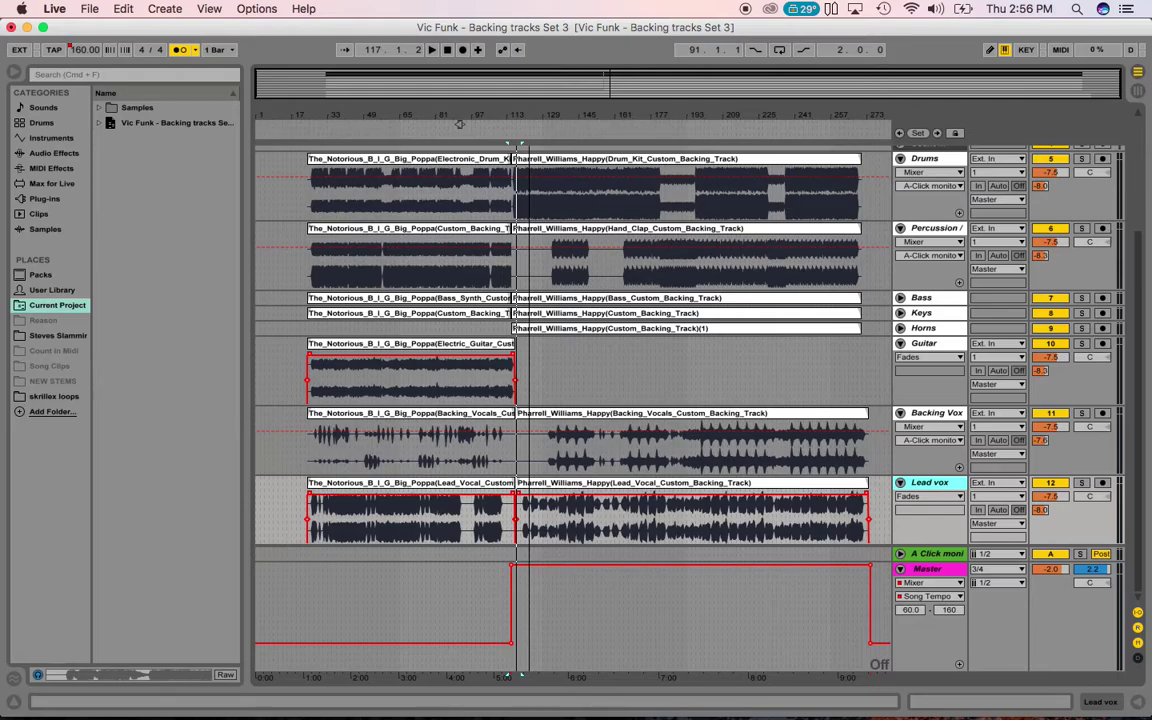
pyautogui.rightClick(838, 379)
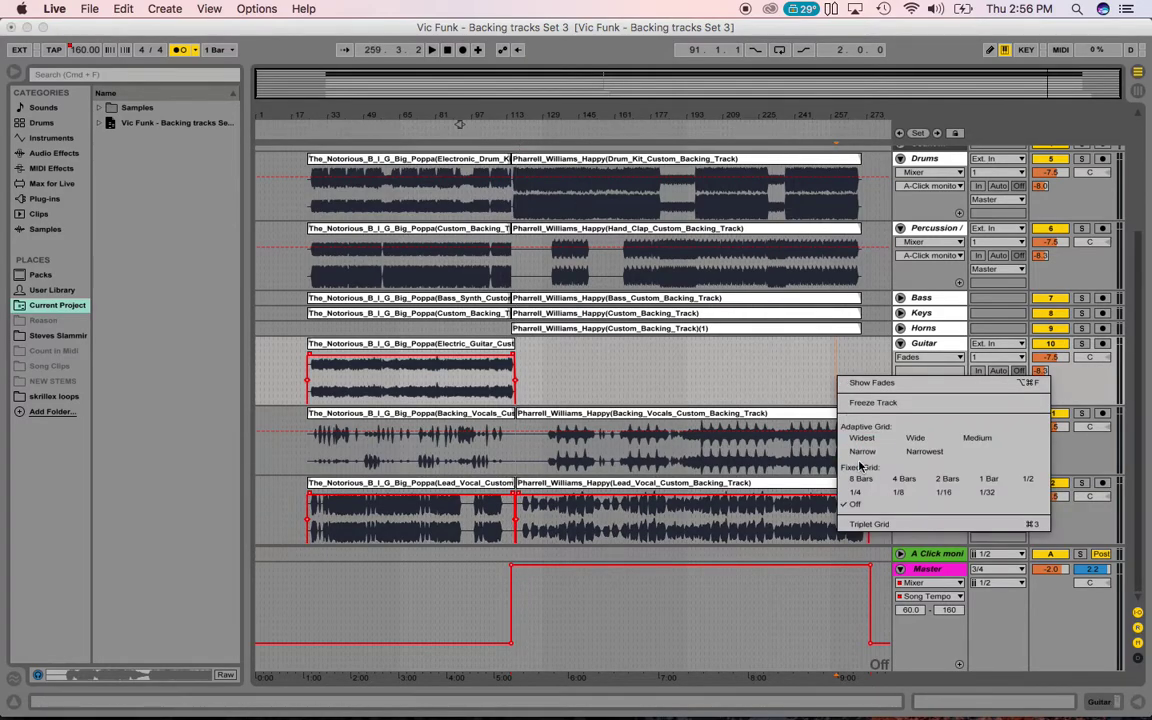
pyautogui.click(866, 497)
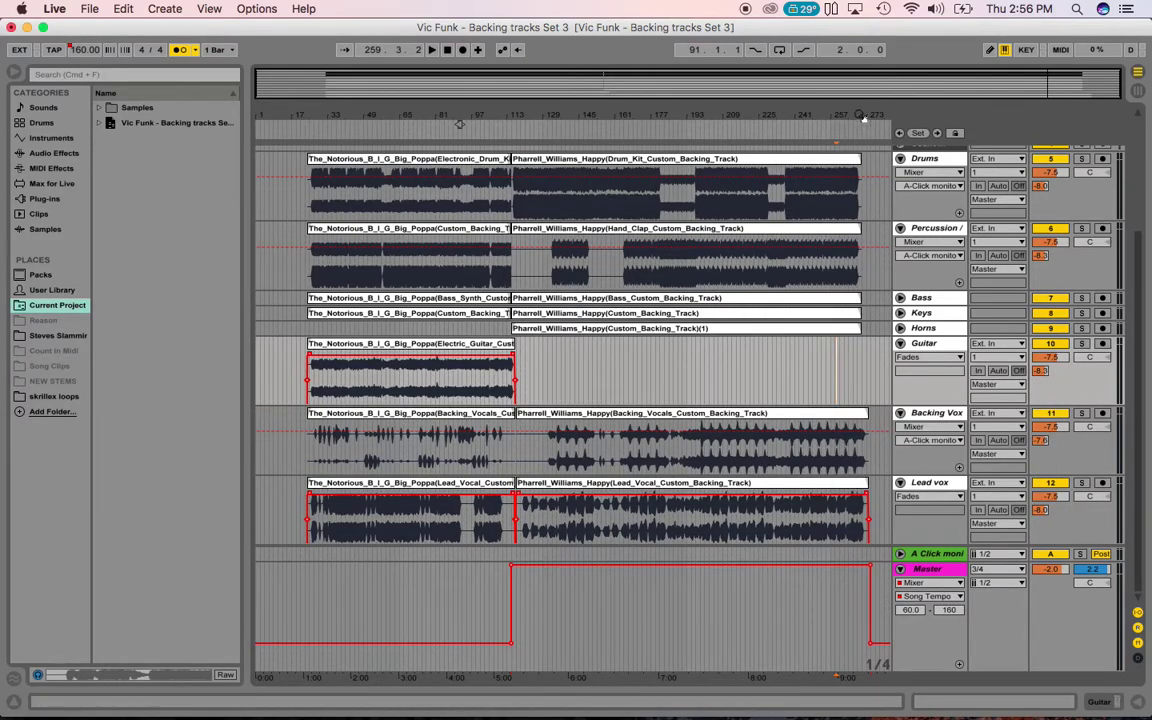
pyautogui.moveTo(862, 116); pyautogui.dragTo(1112, 96)
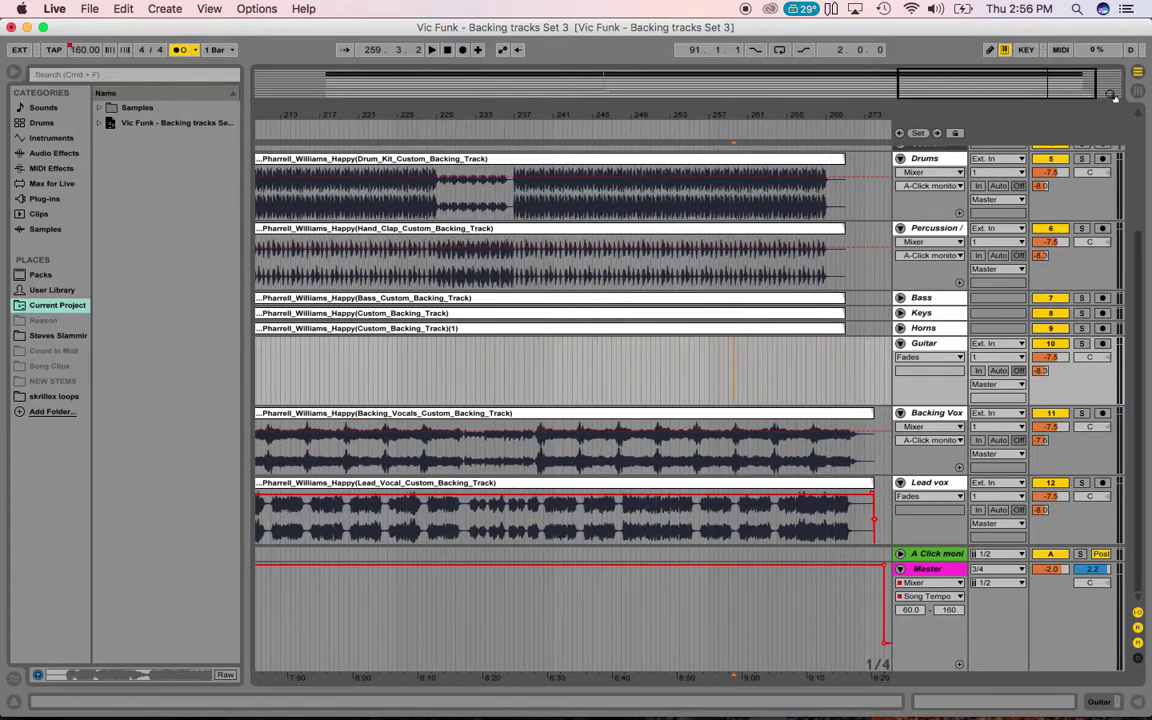
# Switch to Session View and launch the scenes "Let me love you Bbm 100 BPM" and "Like a virgin E 120 BPM"
pyautogui.click(1136, 91)
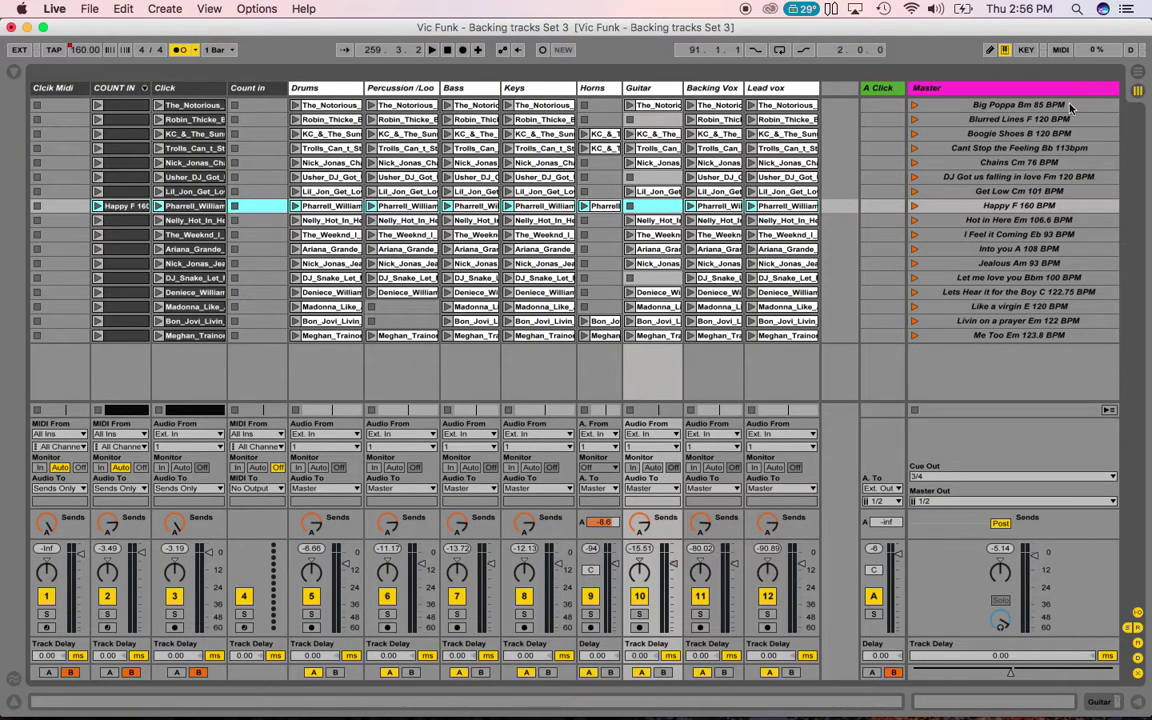
pyautogui.click(913, 278)
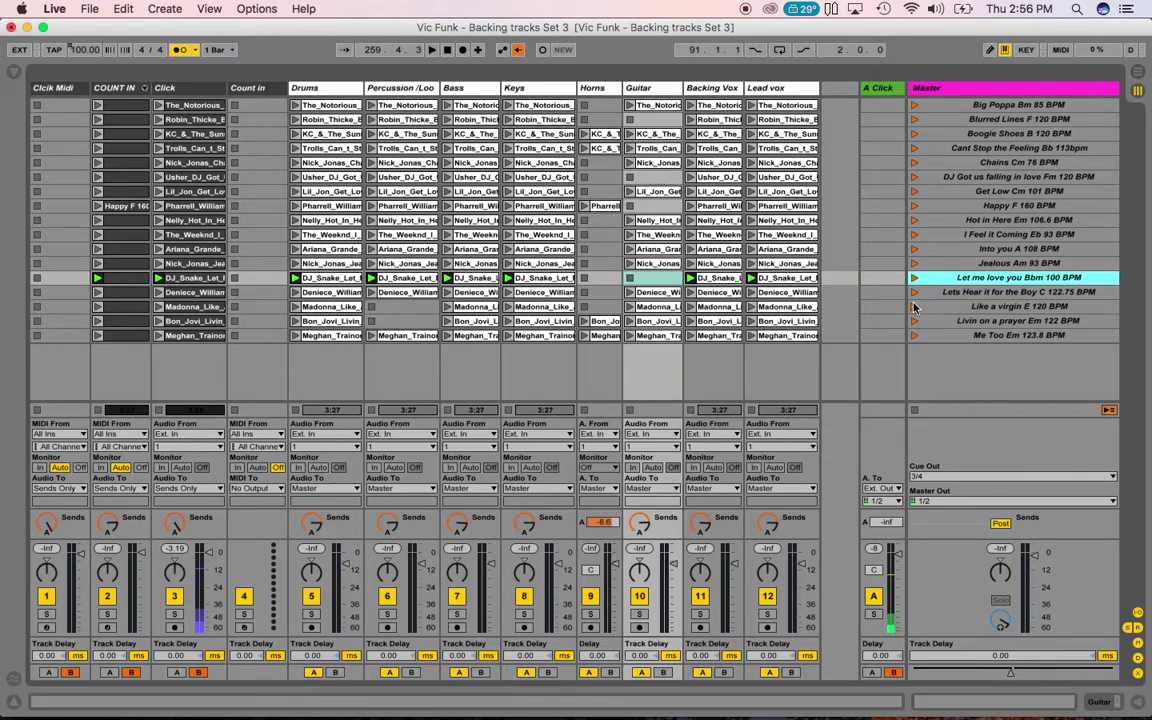
pyautogui.click(913, 306)
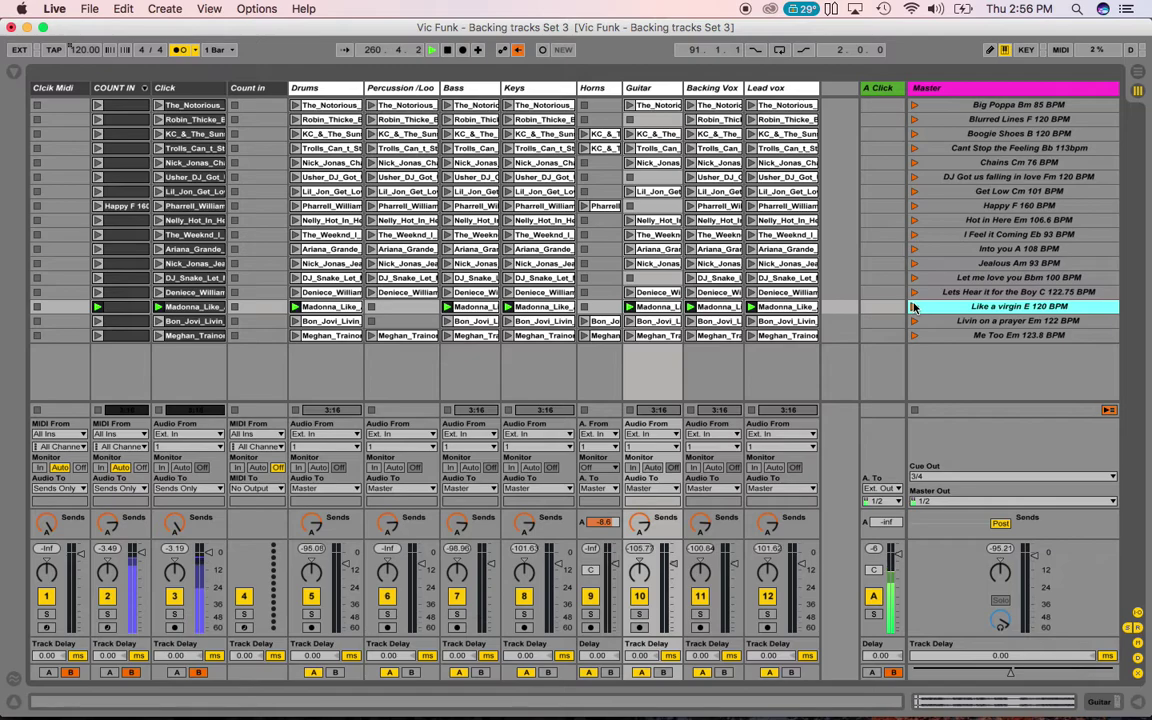
# Return all tracks to Arrangement playback and play the ending of Happy from about bar 267
pyautogui.click(1138, 73)
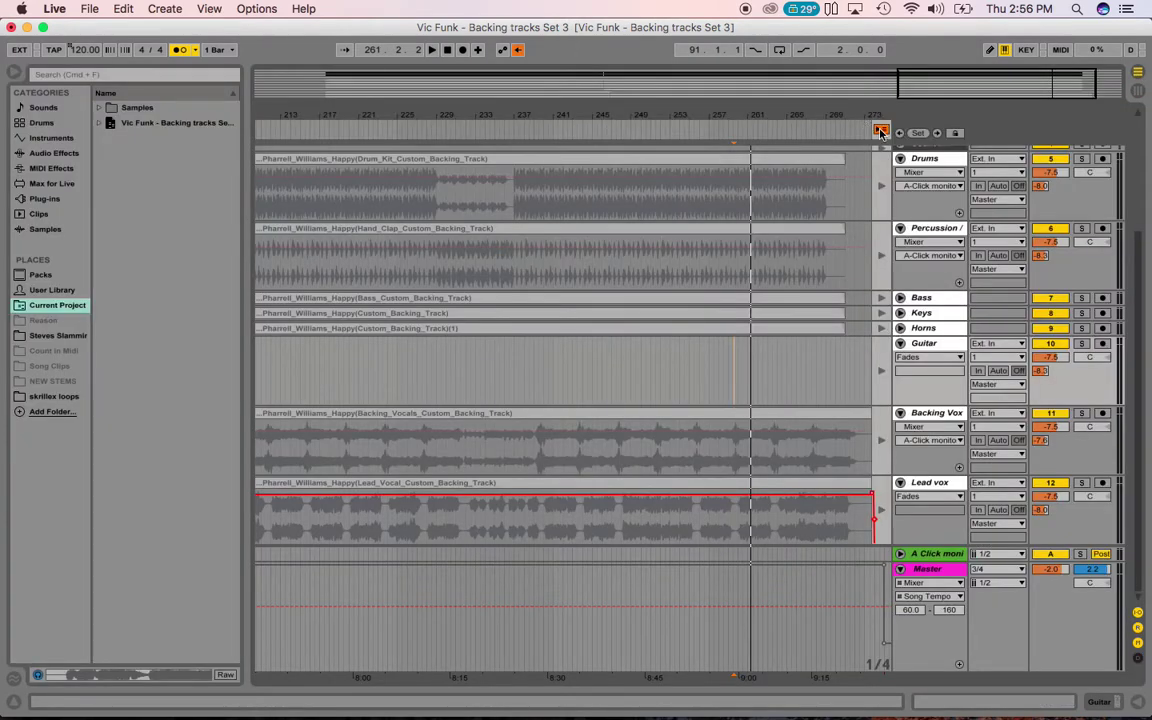
pyautogui.click(884, 133)
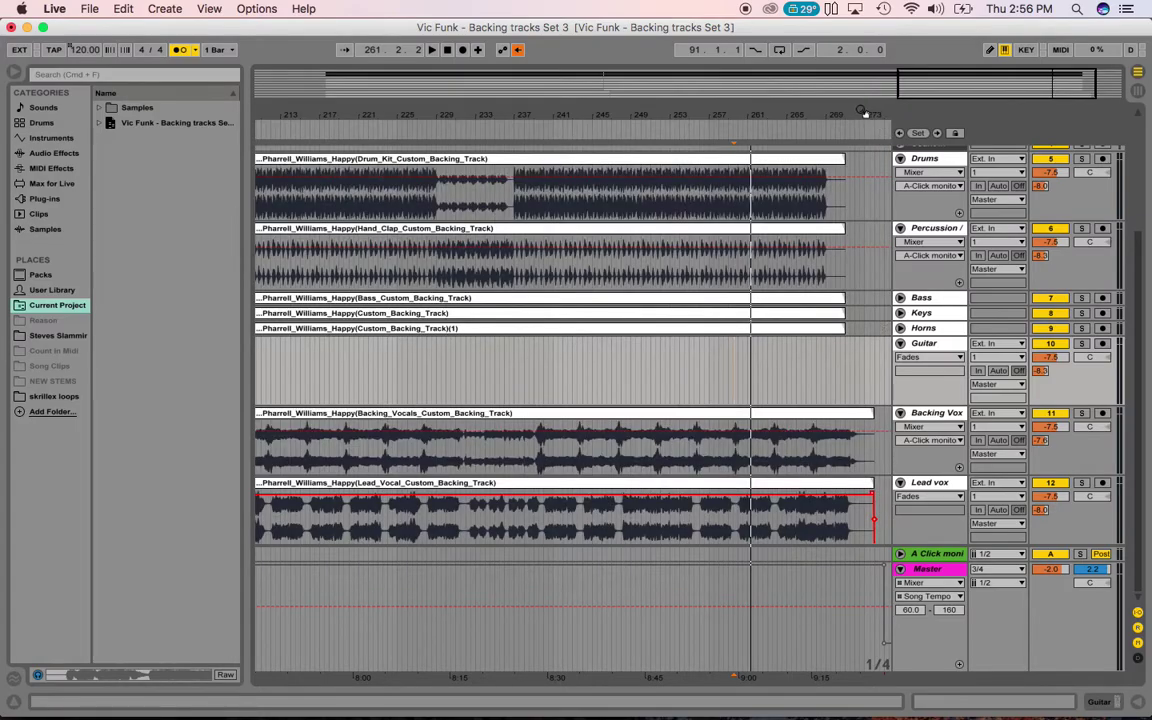
pyautogui.moveTo(864, 113); pyautogui.dragTo(861, 182)
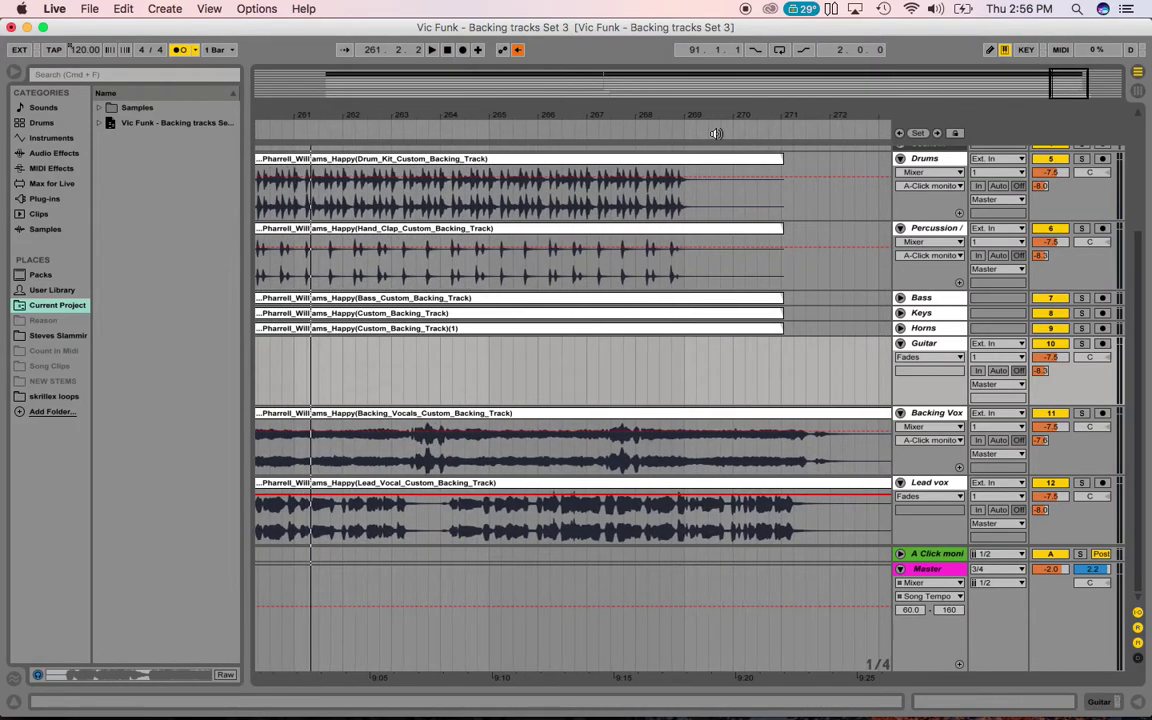
pyautogui.click(630, 131)
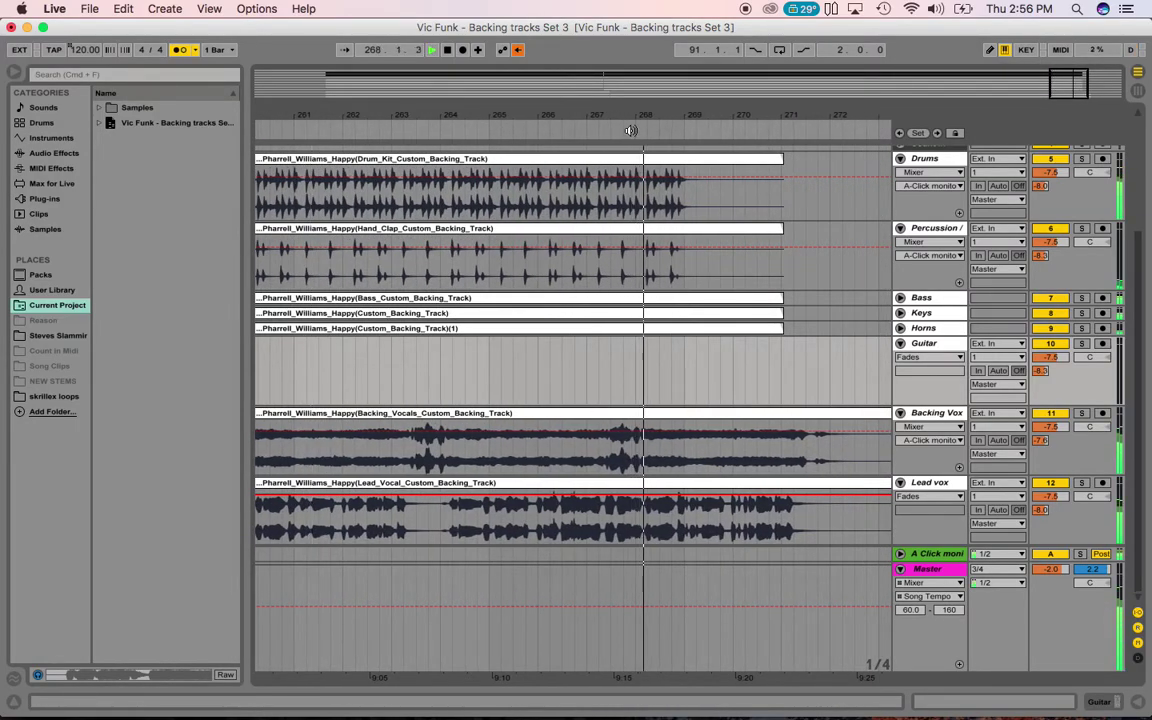
pyautogui.moveTo(716, 110); pyautogui.dragTo(504, 112)
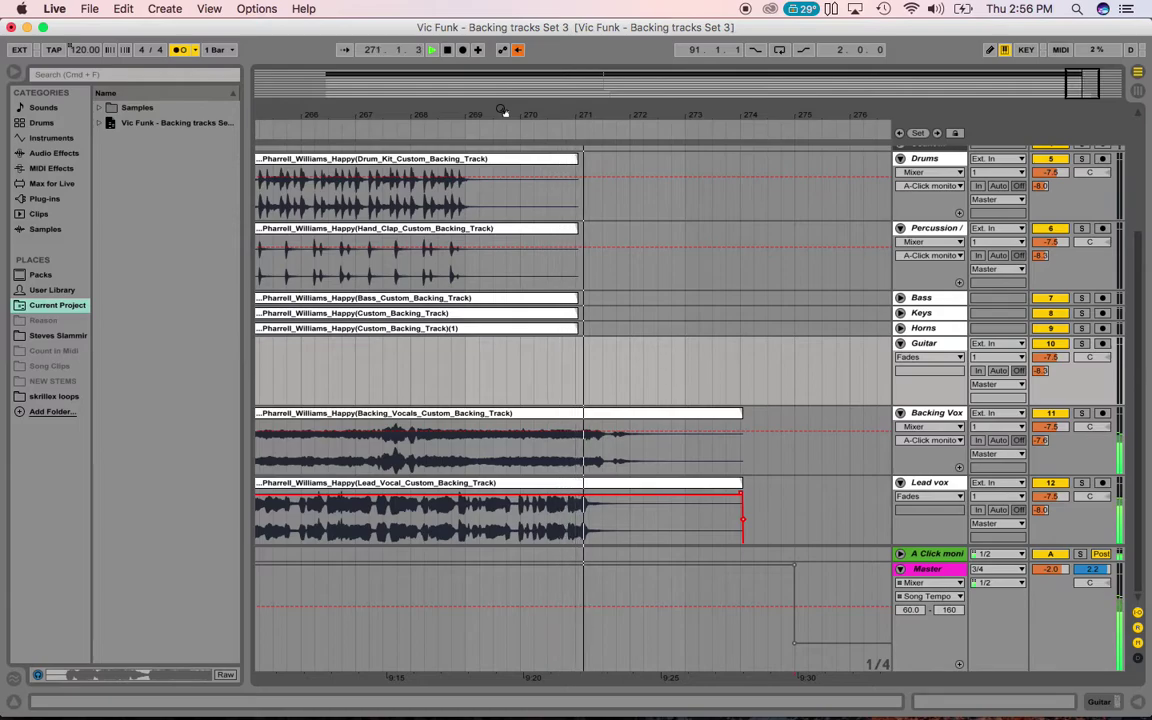
pyautogui.press('space')
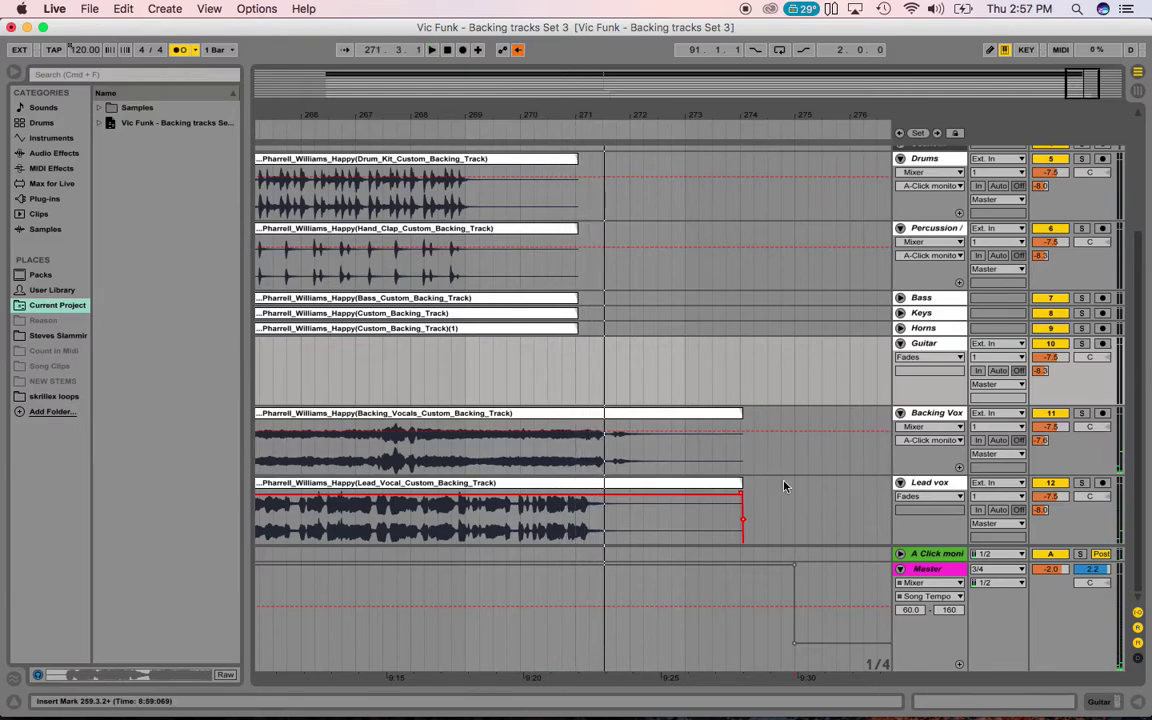
# Check Session View, return to the arrangement, hide the browser and re-enable the overridden tempo automation
pyautogui.click(1138, 92)
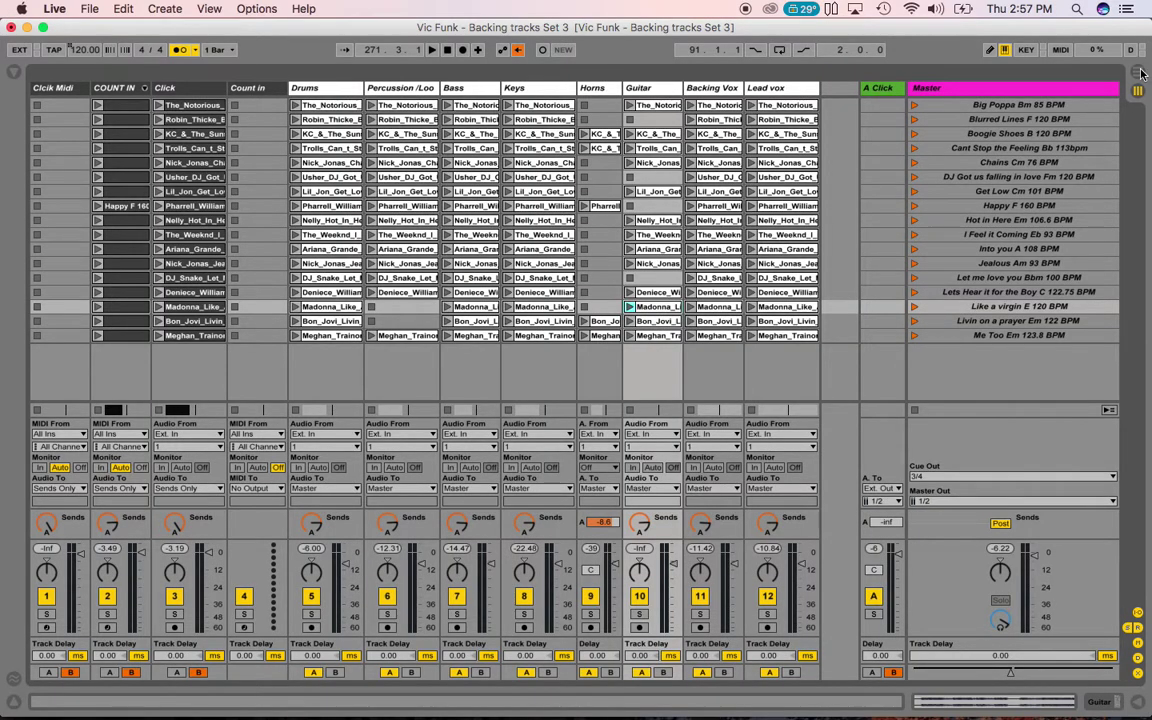
pyautogui.click(1141, 73)
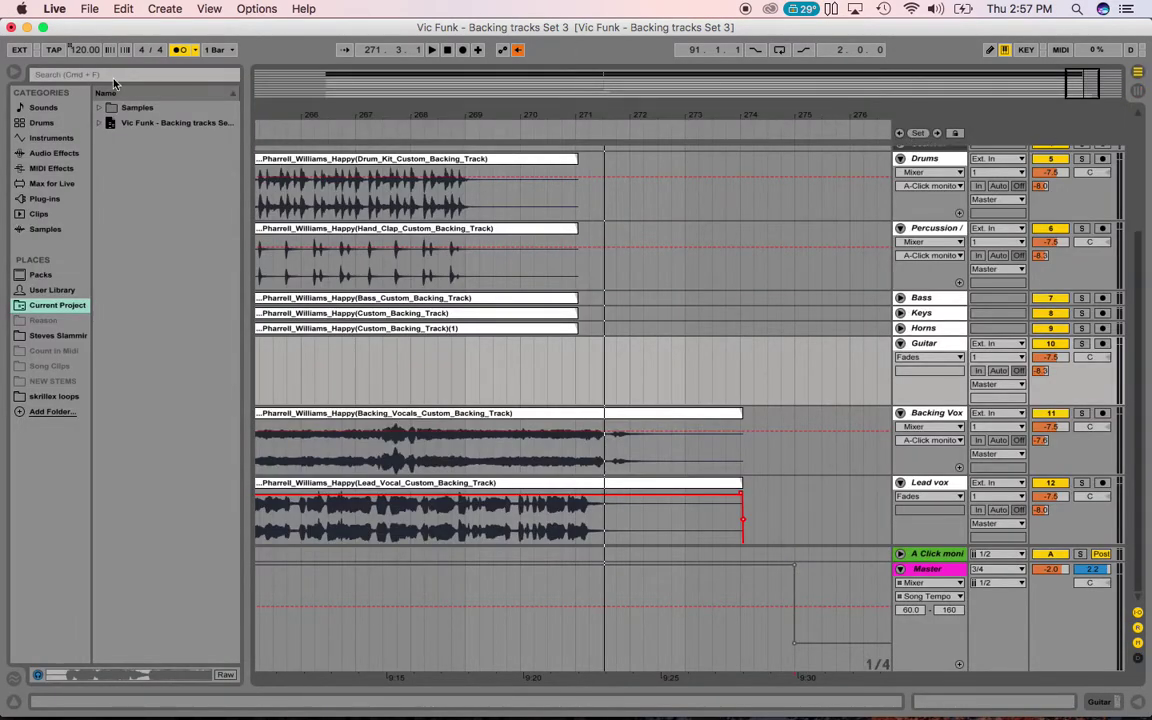
pyautogui.click(16, 74)
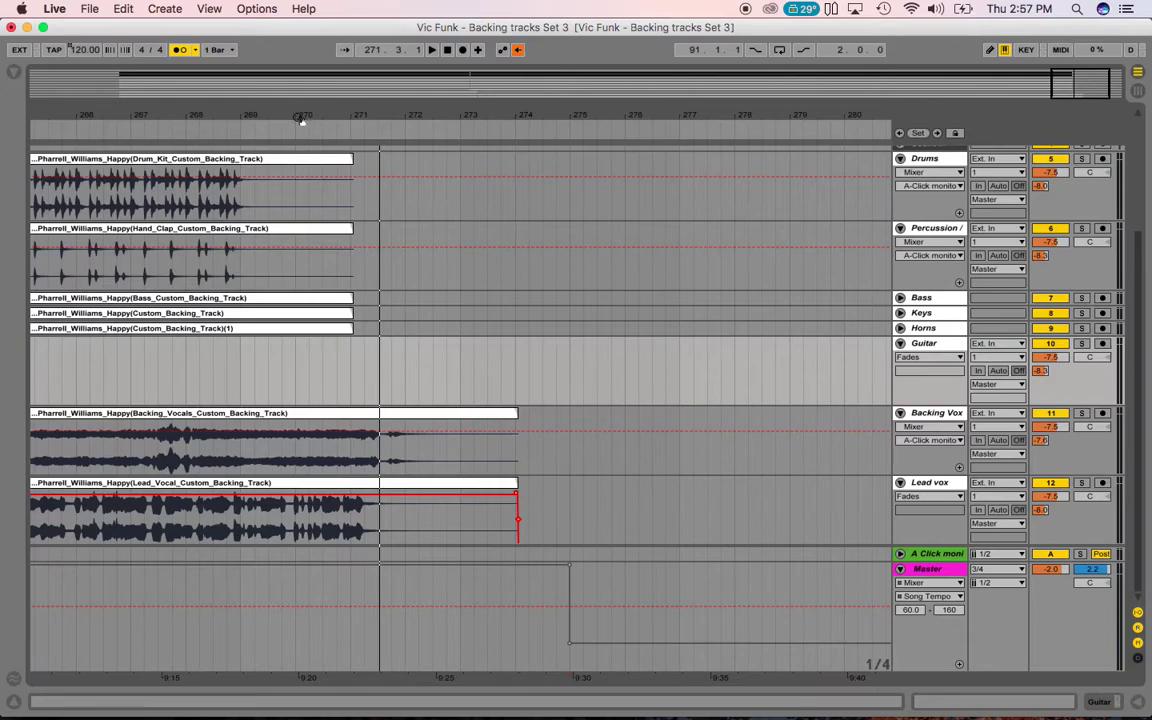
pyautogui.click(516, 51)
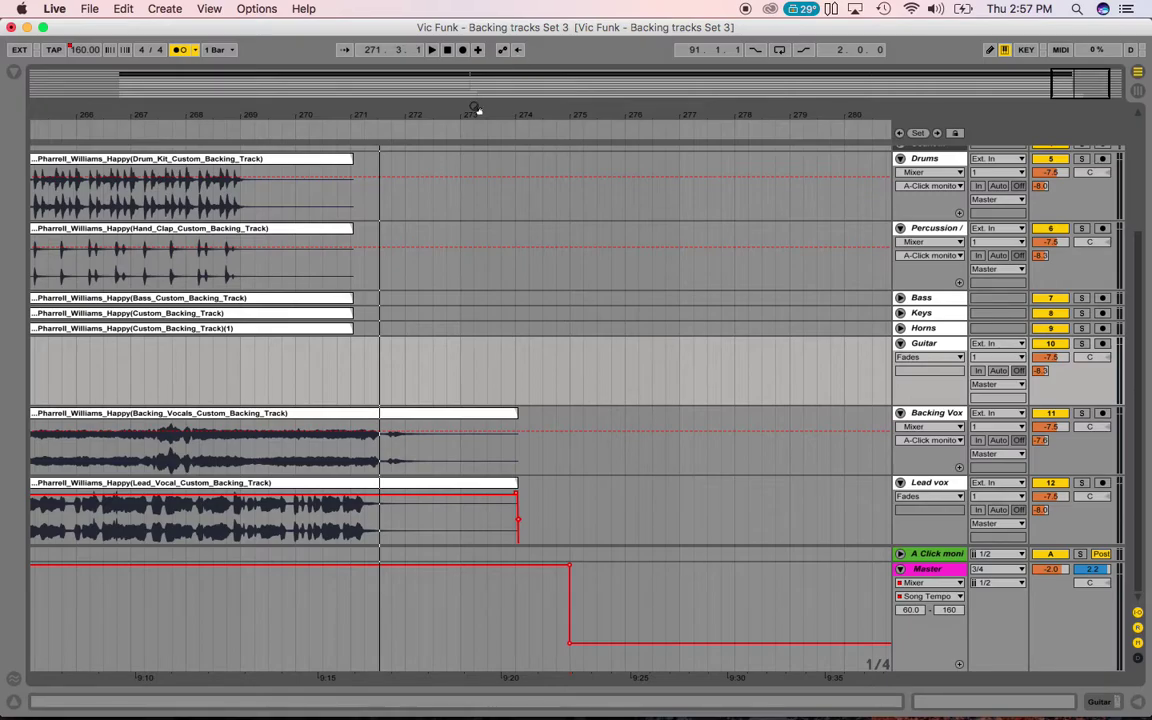
# Play the ending of Happy with the Master tempo automation active
pyautogui.moveTo(428, 104); pyautogui.dragTo(732, 172)
pyautogui.click(687, 133)
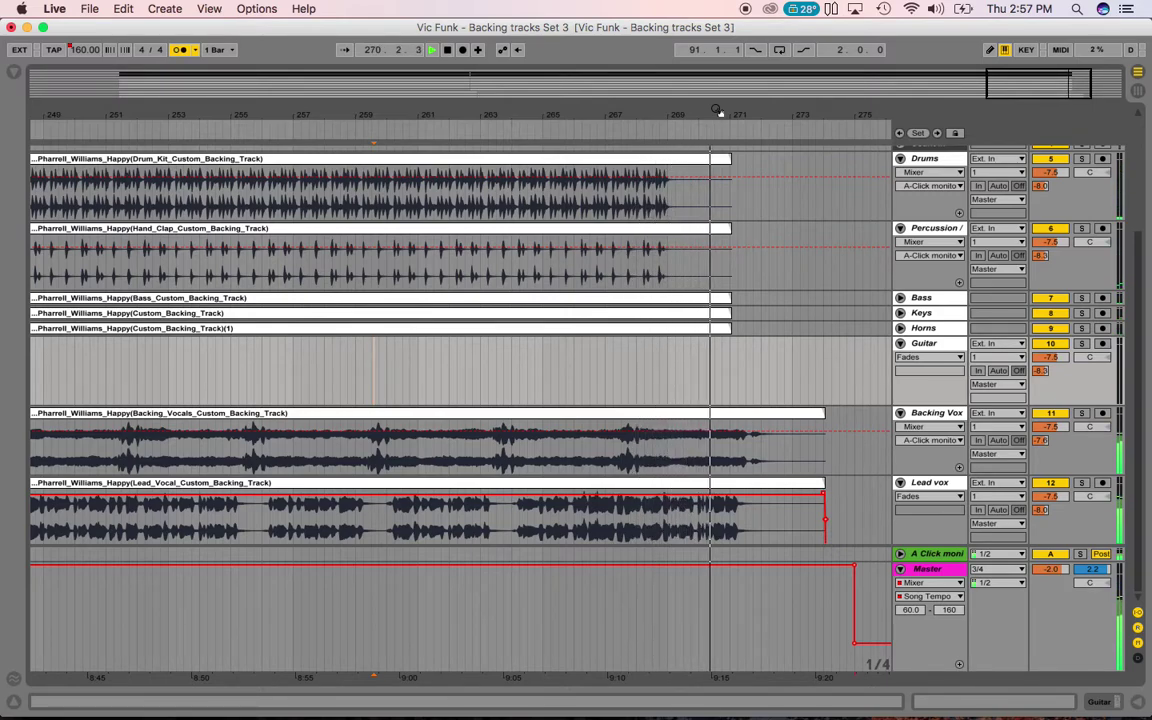
pyautogui.press('space')
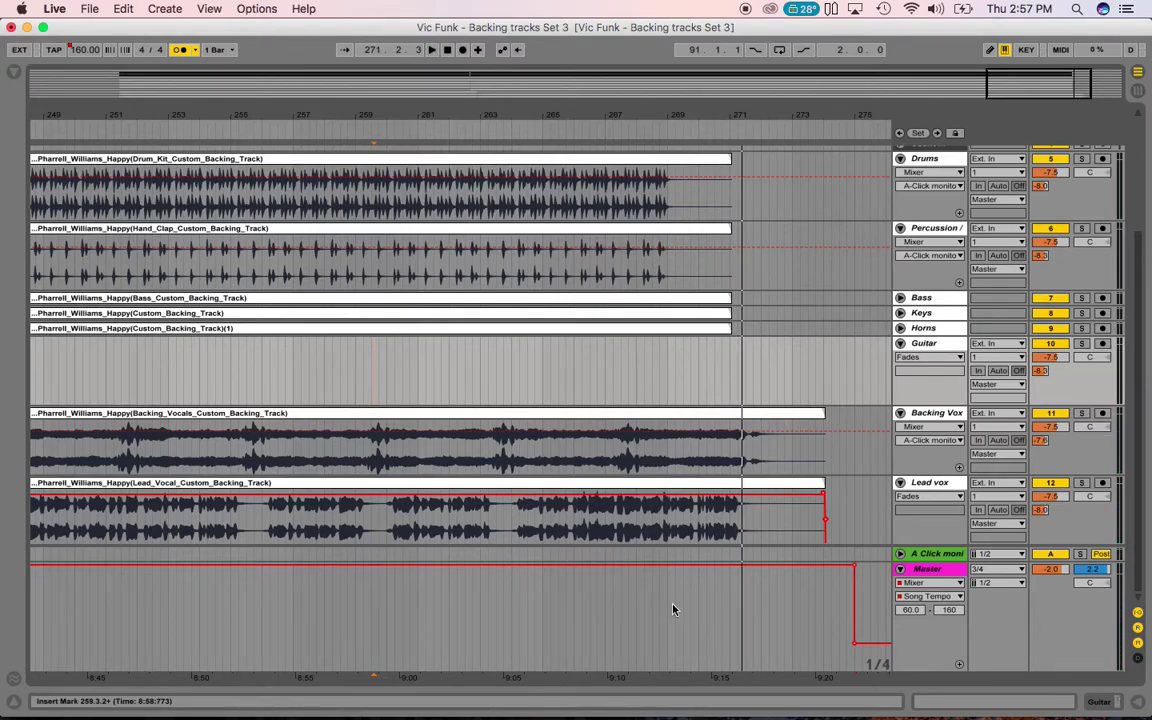
# Play the song's last bars from 269.2.1 and place the insert mark at 270.1.1 on the Master track
pyautogui.click(673, 610)
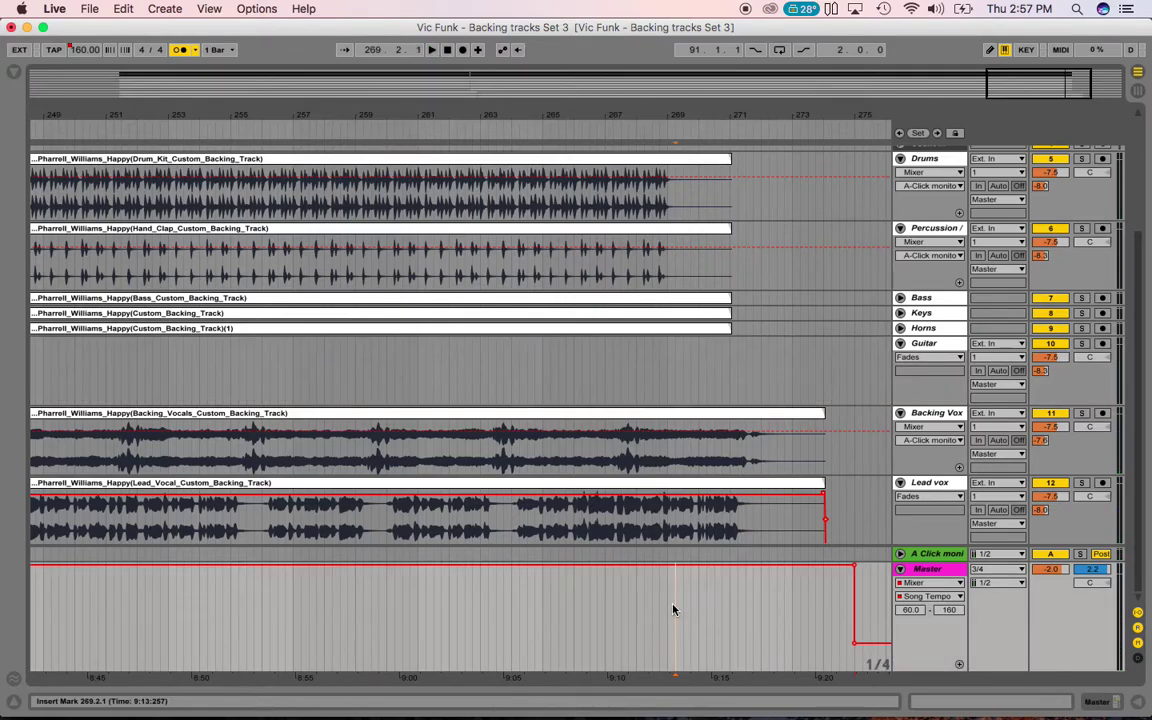
pyautogui.press('space')
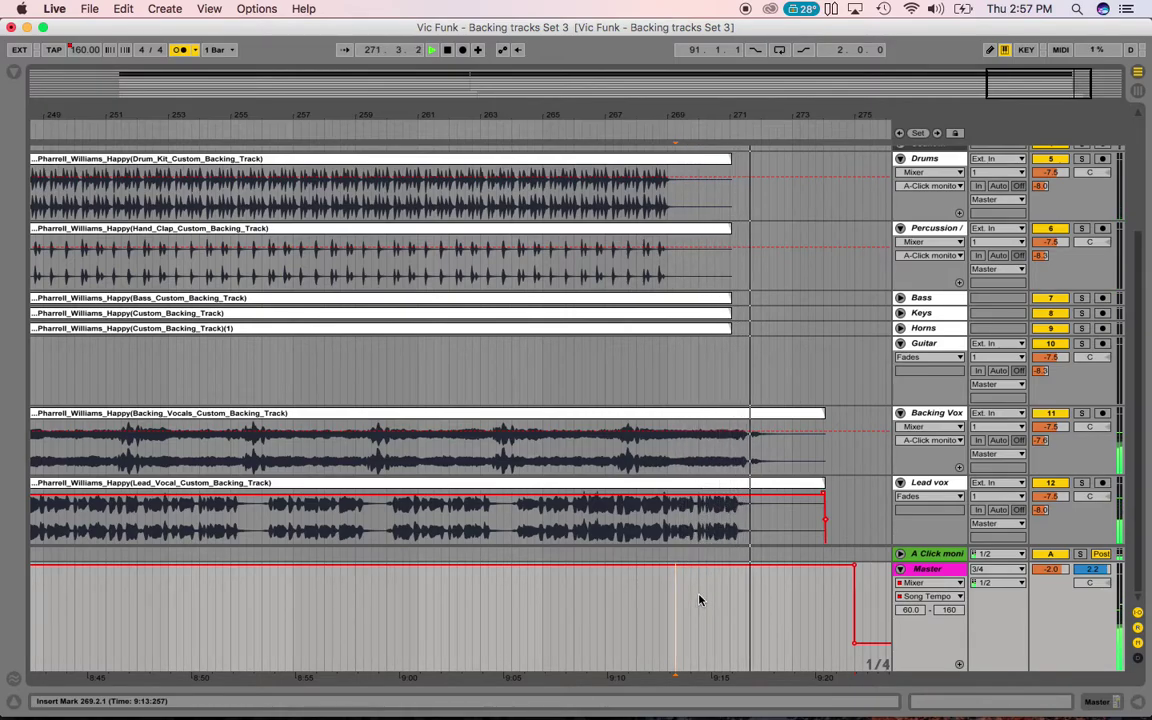
pyautogui.click(699, 598)
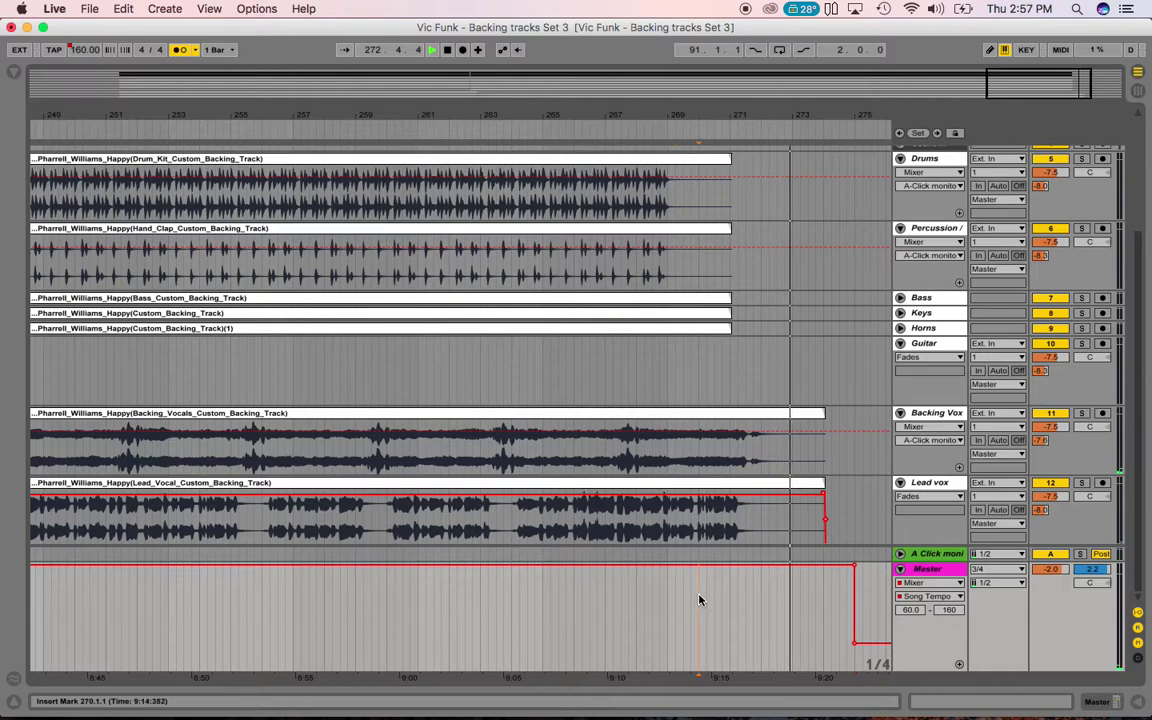
# Stop playback and place the insert mark at bar 272 on the Master track
pyautogui.press('space')
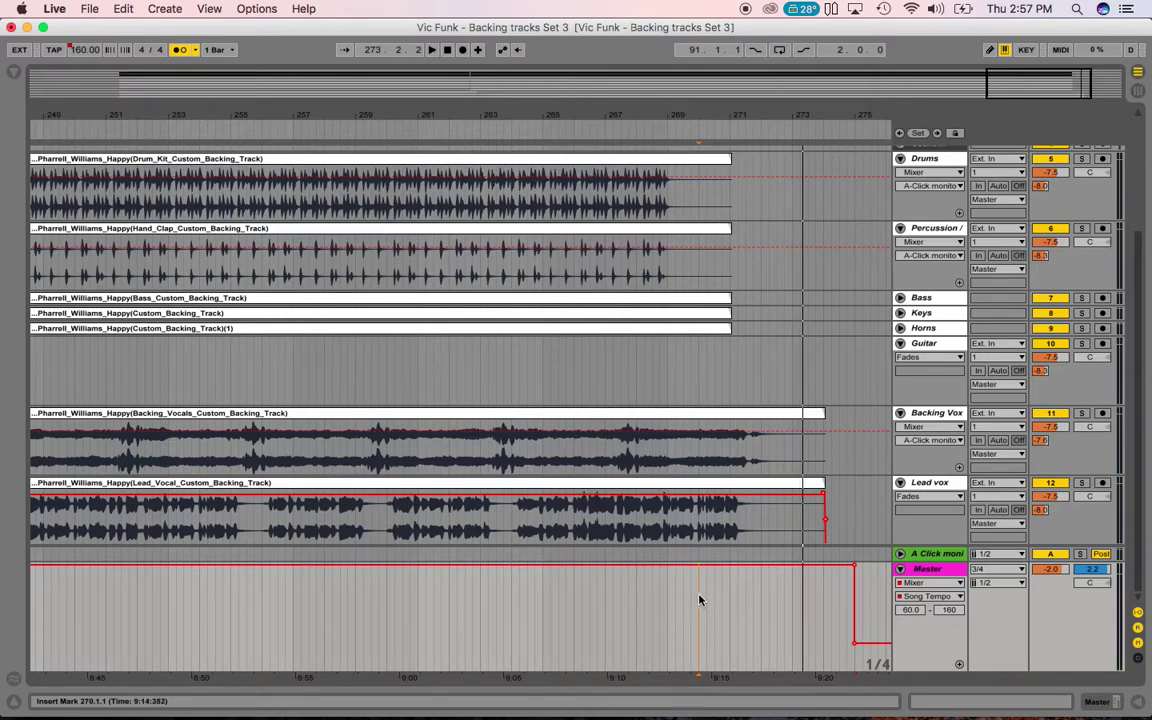
pyautogui.click(762, 598)
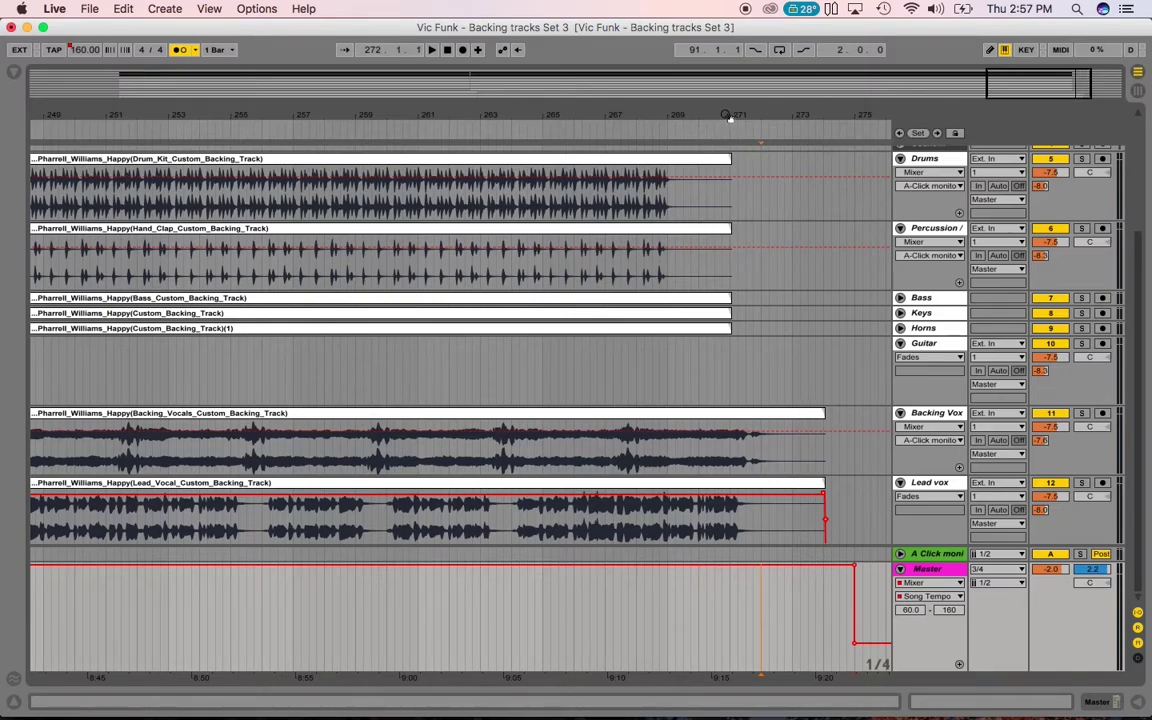
pyautogui.moveTo(730, 116)
pyautogui.mouseDown()
pyautogui.moveTo(724, 72)
pyautogui.moveTo(728, 116)
pyautogui.mouseUp()
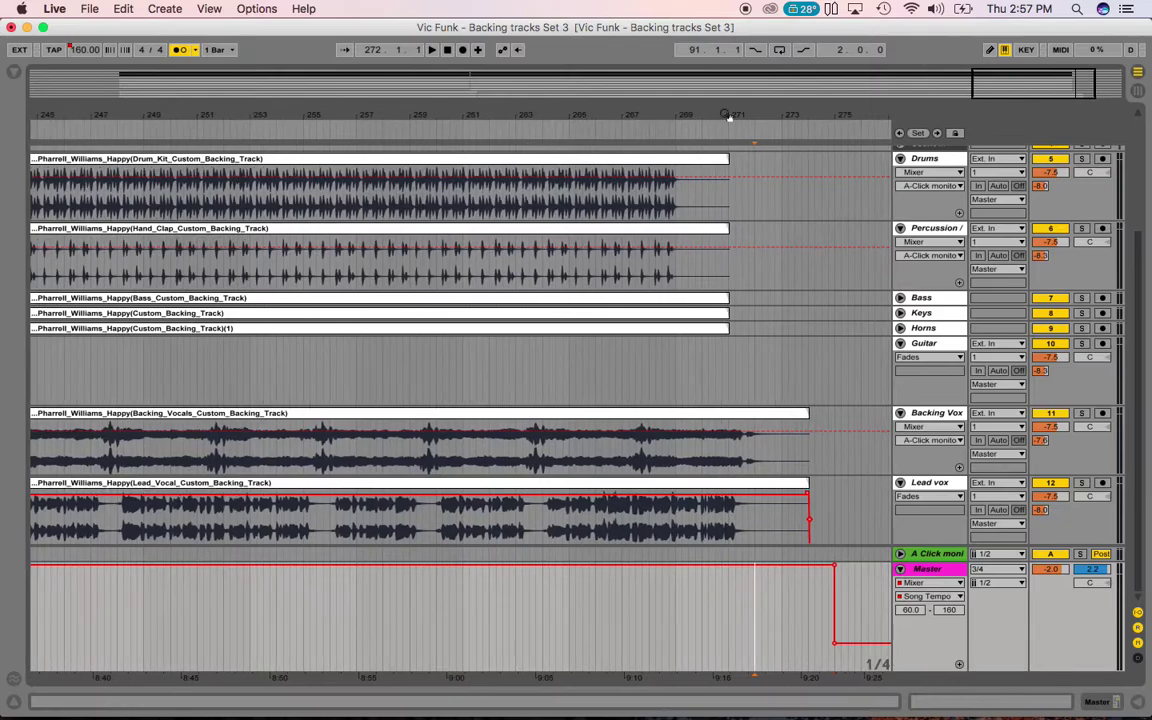
# Check the tempo of Like a Virgin in Session View and set the Master tempo automation range's maximum to 120 BPM
pyautogui.click(1137, 91)
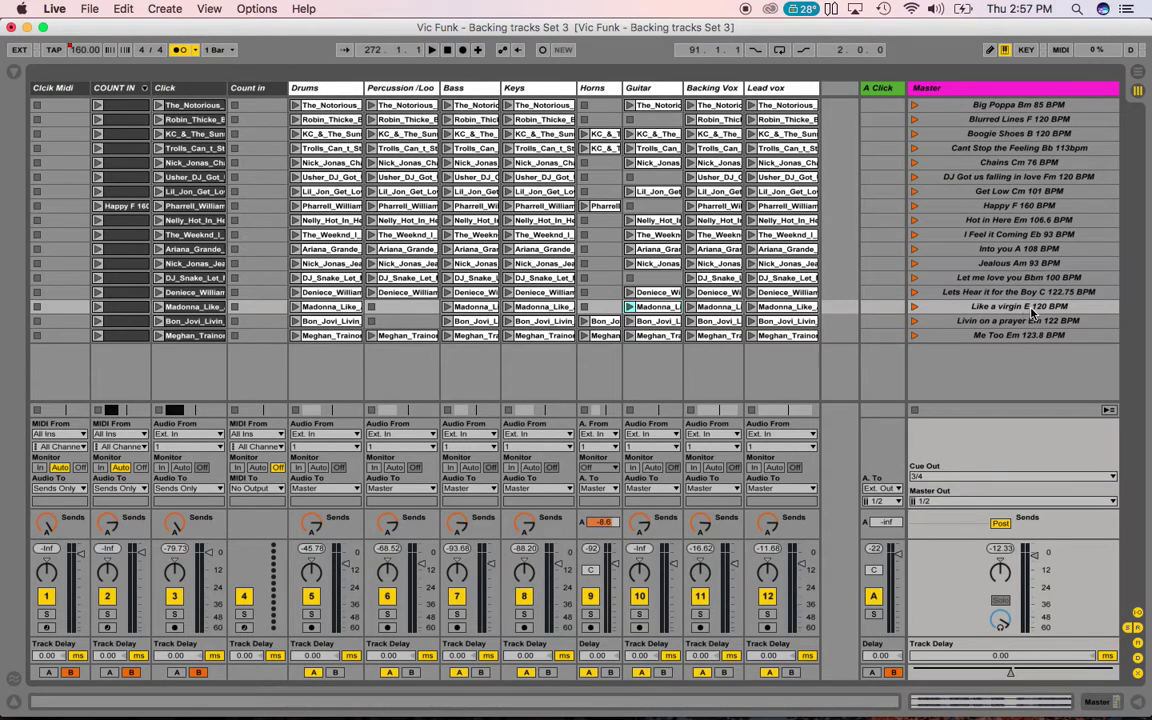
pyautogui.click(1140, 74)
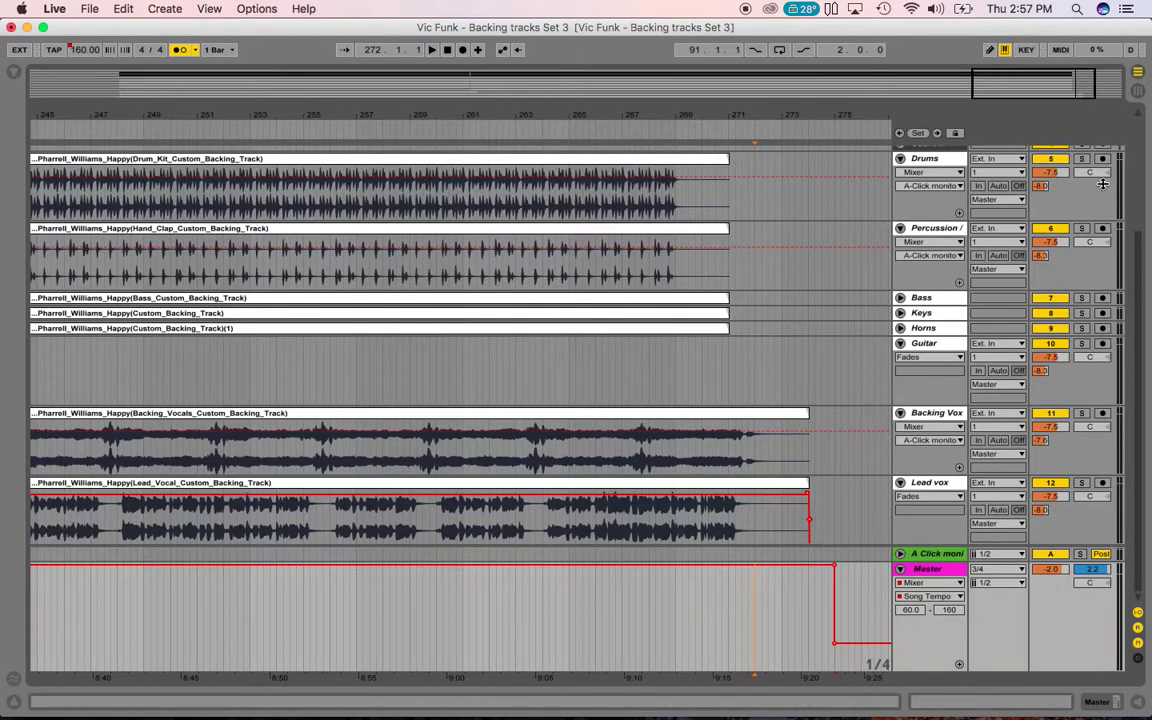
pyautogui.click(950, 611)
pyautogui.write('1')
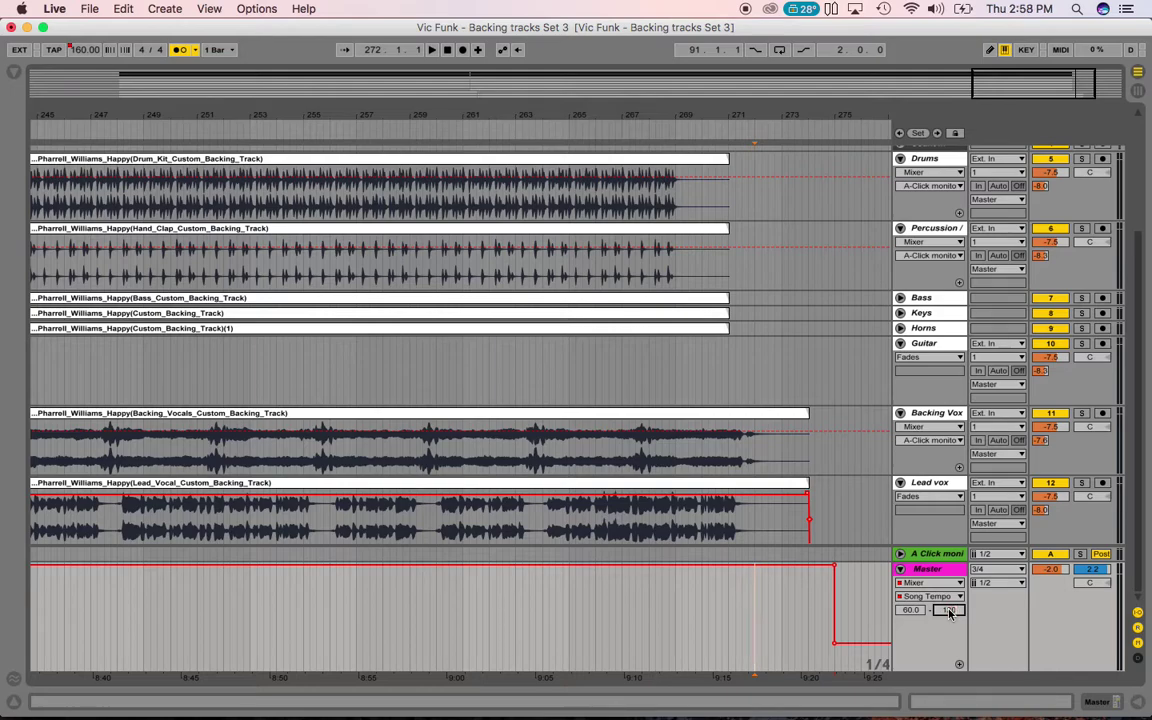
pyautogui.write('20')
pyautogui.press('Return')
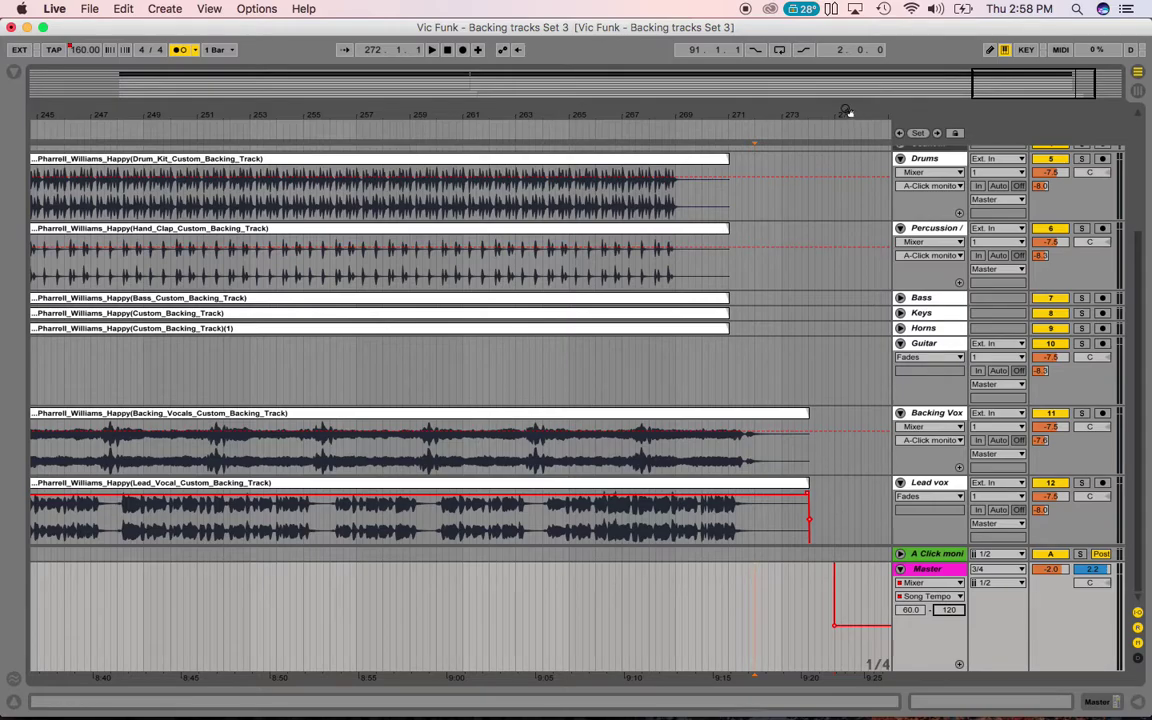
# Draw Master tempo automation at 120 BPM from bar 272 to about bar 288
pyautogui.hscroll(5, 680, 560)
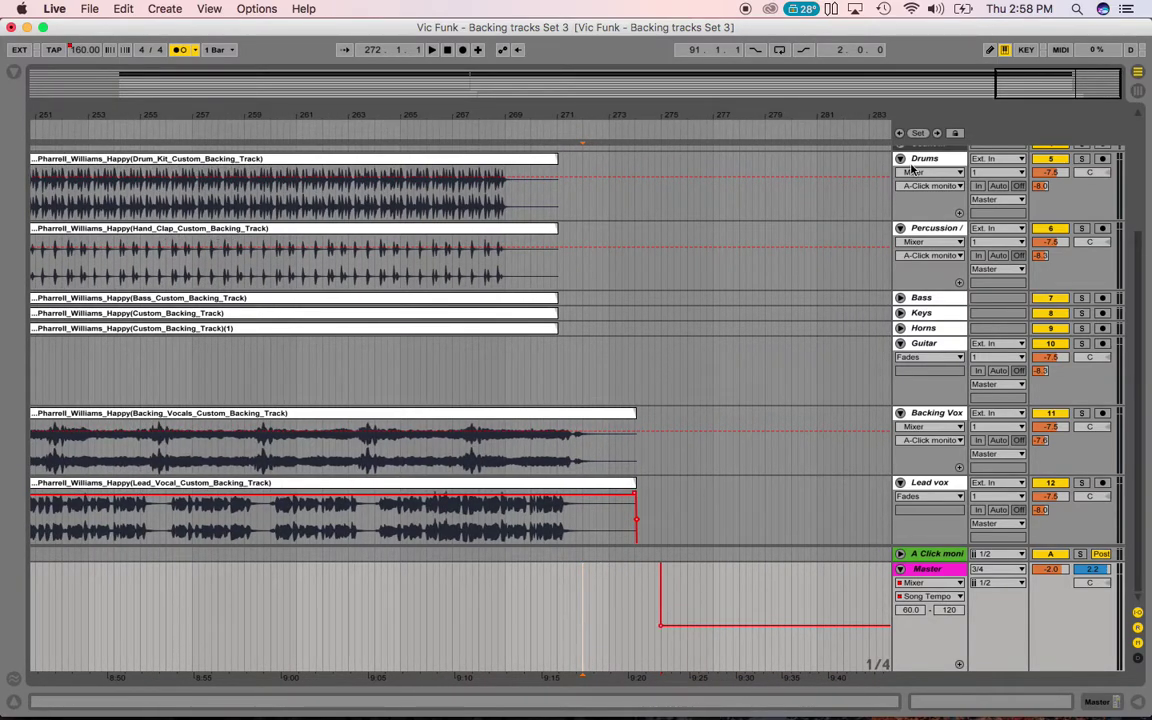
pyautogui.click(989, 50)
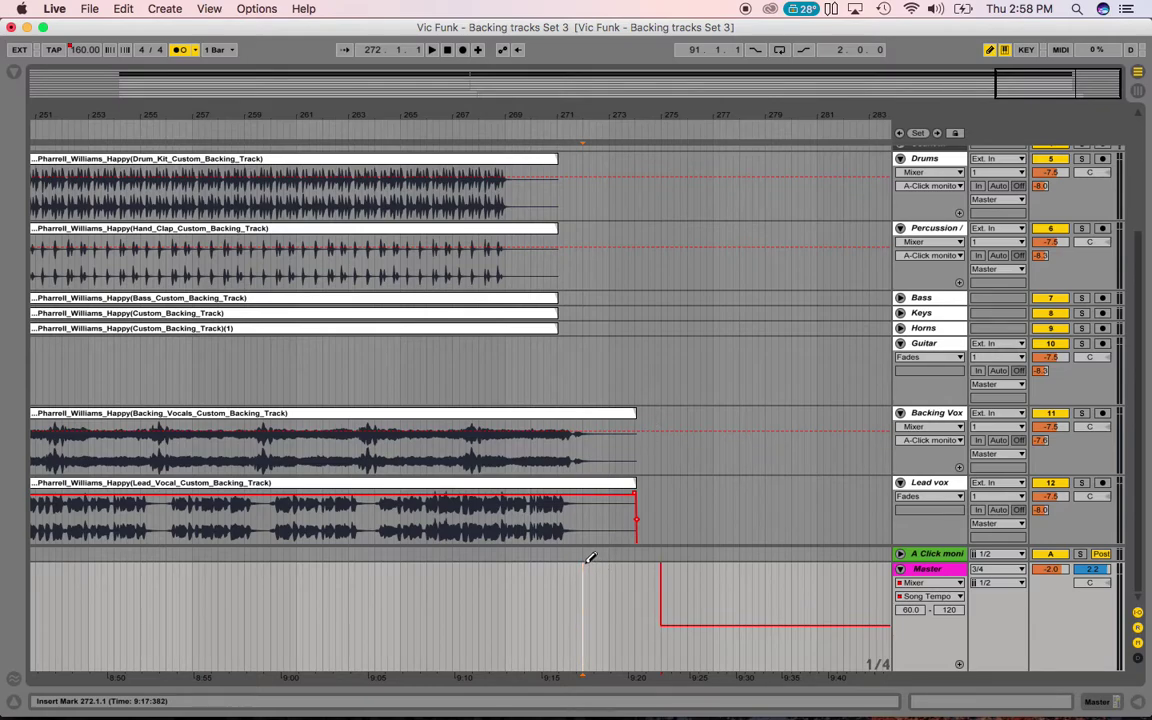
pyautogui.moveTo(586, 560)
pyautogui.mouseDown()
pyautogui.moveTo(666, 546)
pyautogui.moveTo(890, 545)
pyautogui.mouseUp()
pyautogui.moveTo(784, 117); pyautogui.dragTo(742, 92)
pyautogui.moveTo(771, 568)
pyautogui.mouseDown()
pyautogui.moveTo(769, 553)
pyautogui.moveTo(896, 540)
pyautogui.mouseUp()
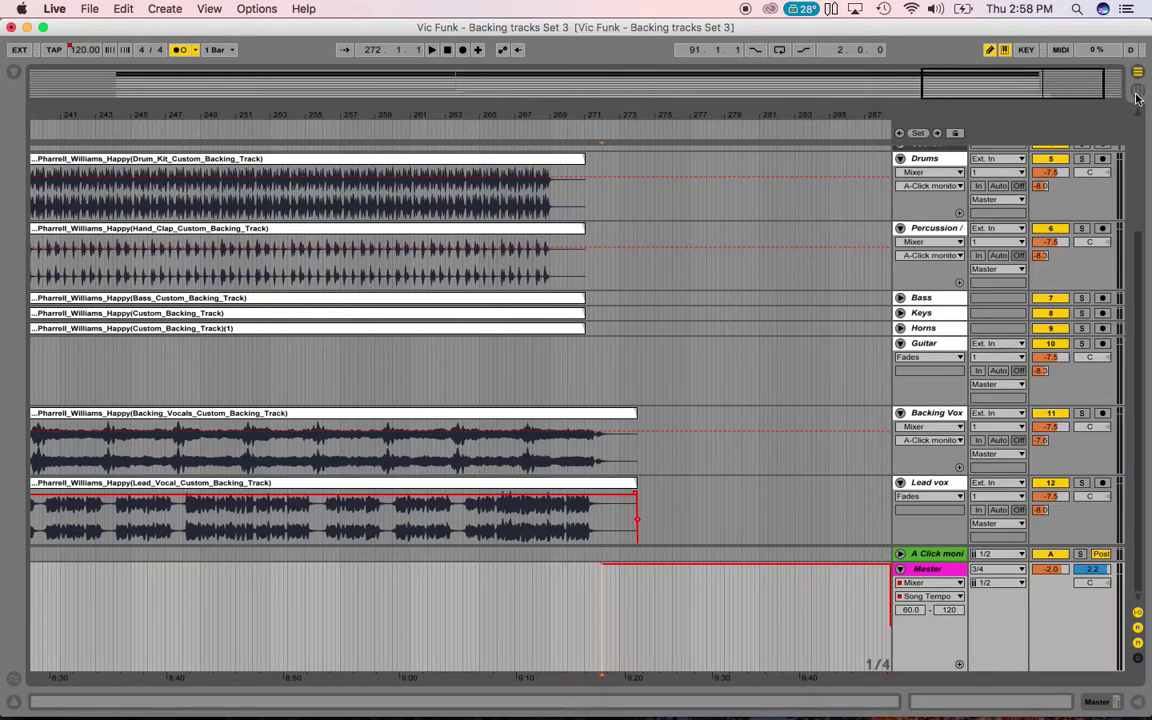
# Select the Like a Virgin clips from COUNT IN through Lead vox in Session View and place them in the arrangement at bar 272
pyautogui.moveTo(633, 113); pyautogui.dragTo(563, 234)
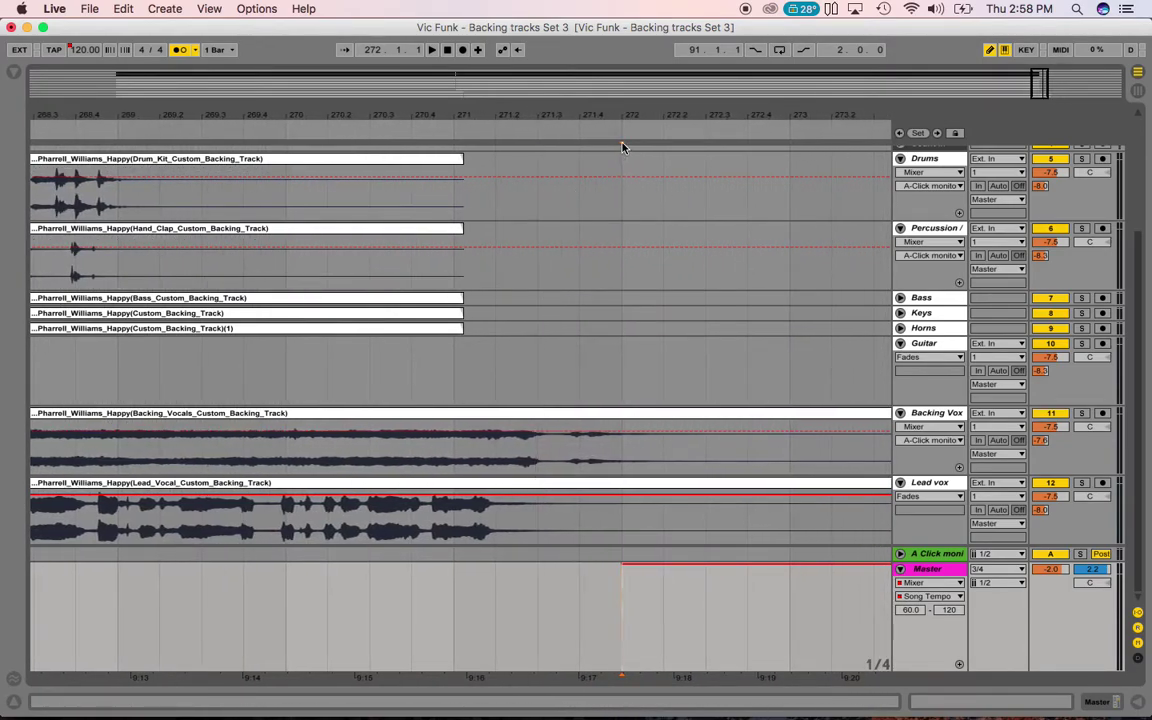
pyautogui.click(1137, 91)
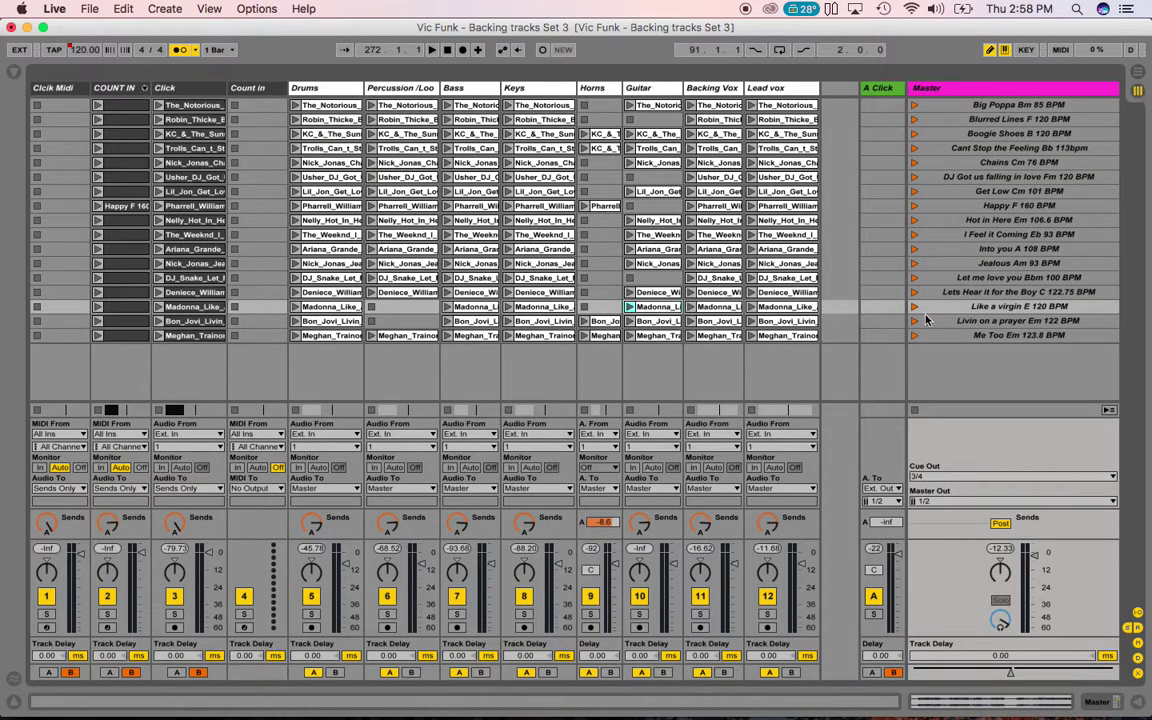
pyautogui.click(137, 310)
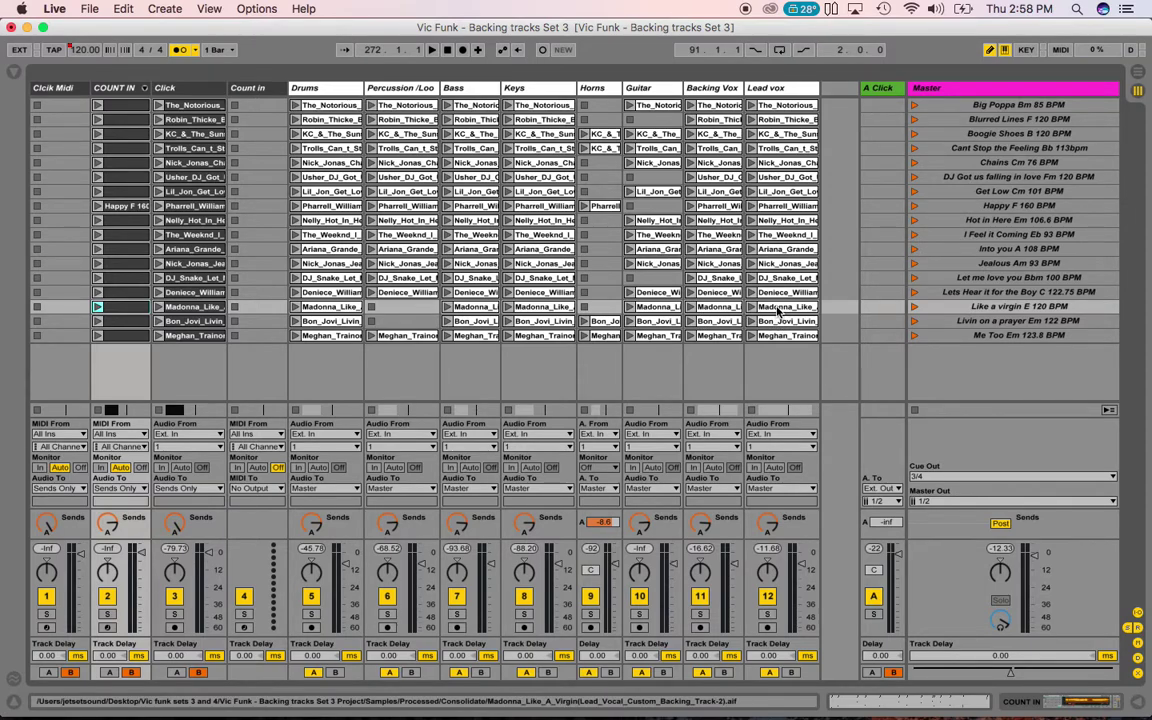
pyautogui.moveTo(778, 311); pyautogui.dragTo(160, 311)
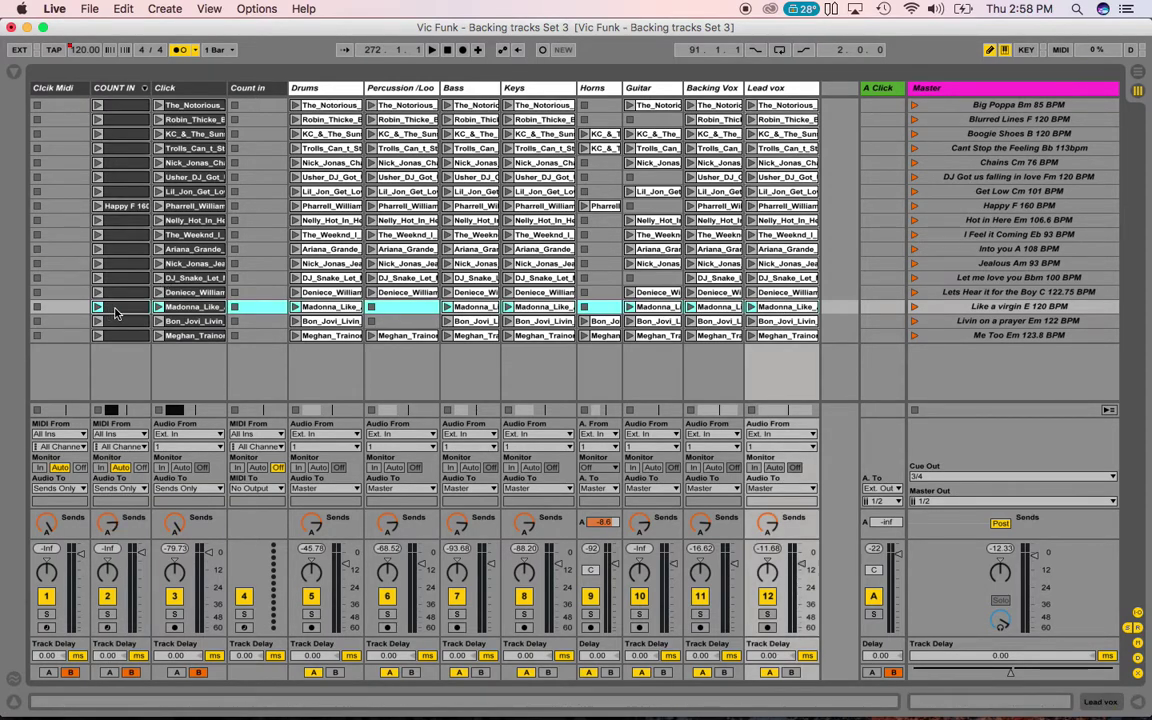
pyautogui.press('Tab')
pyautogui.moveTo(115, 313); pyautogui.dragTo(634, 205)
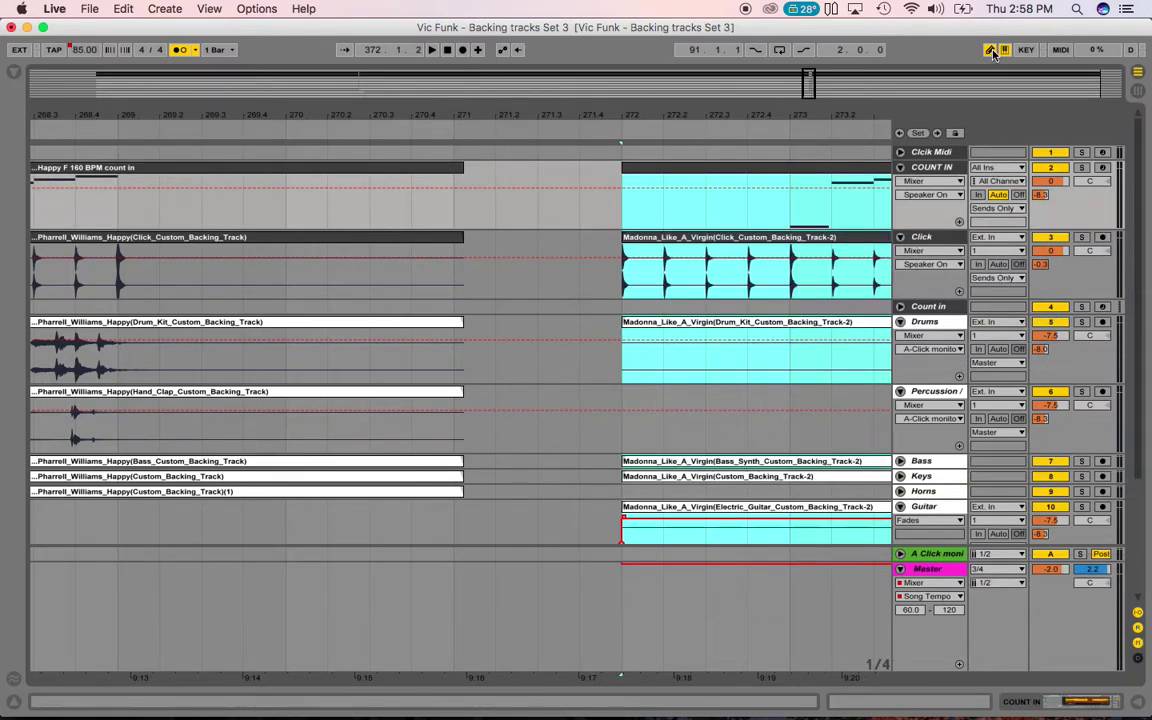
# Extend the 120 BPM tempo automation past the end of Like a Virgin and set the automation range's maximum to 170 BPM
pyautogui.moveTo(491, 114)
pyautogui.mouseDown()
pyautogui.moveTo(314, 72)
pyautogui.moveTo(314, 44)
pyautogui.moveTo(400, 95)
pyautogui.moveTo(486, 107)
pyautogui.mouseUp()
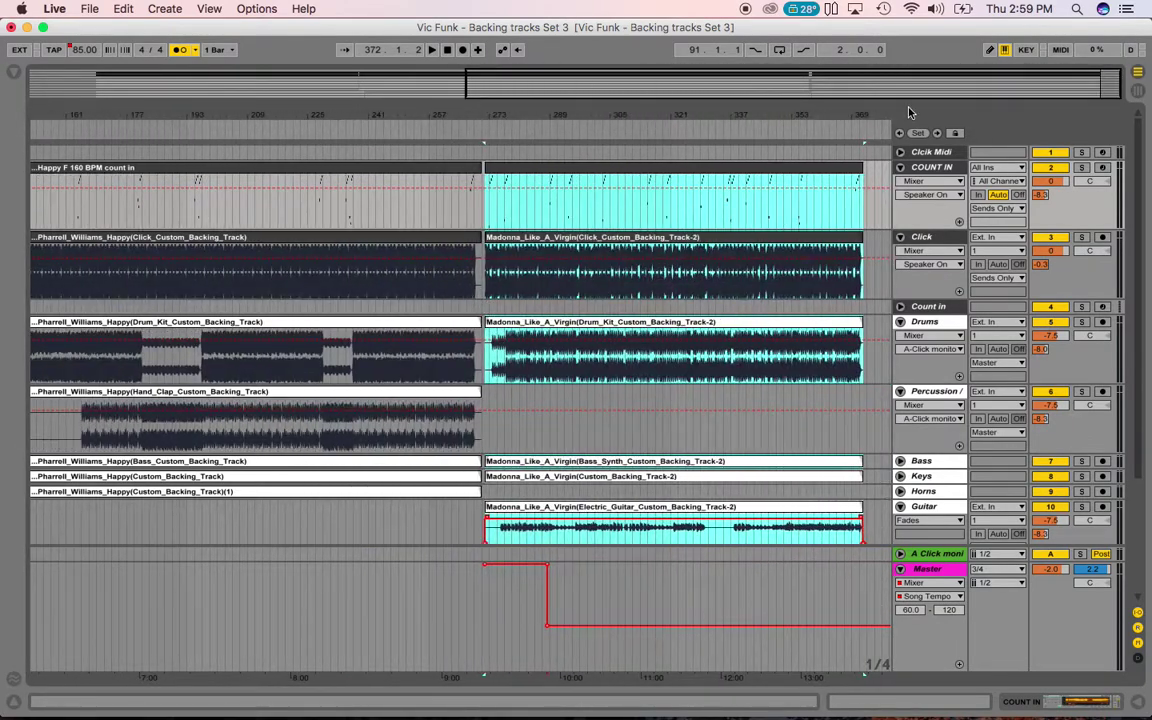
pyautogui.click(989, 50)
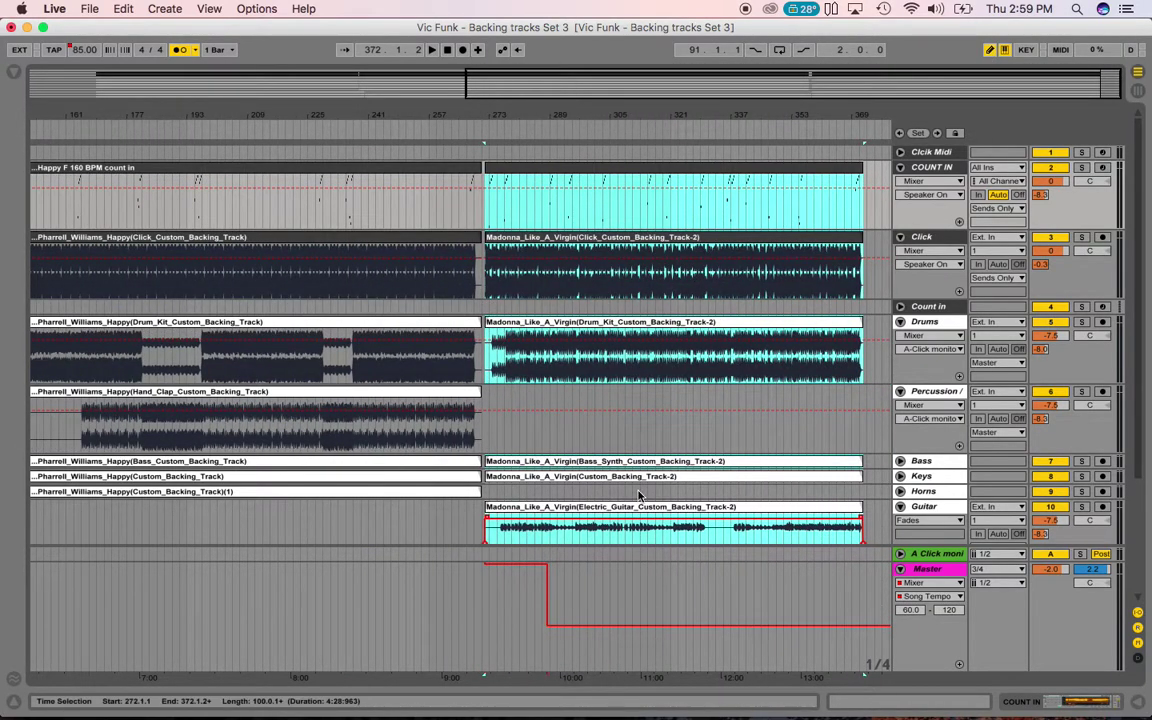
pyautogui.click(538, 580)
pyautogui.moveTo(545, 553)
pyautogui.mouseDown()
pyautogui.moveTo(856, 530)
pyautogui.moveTo(880, 512)
pyautogui.mouseUp()
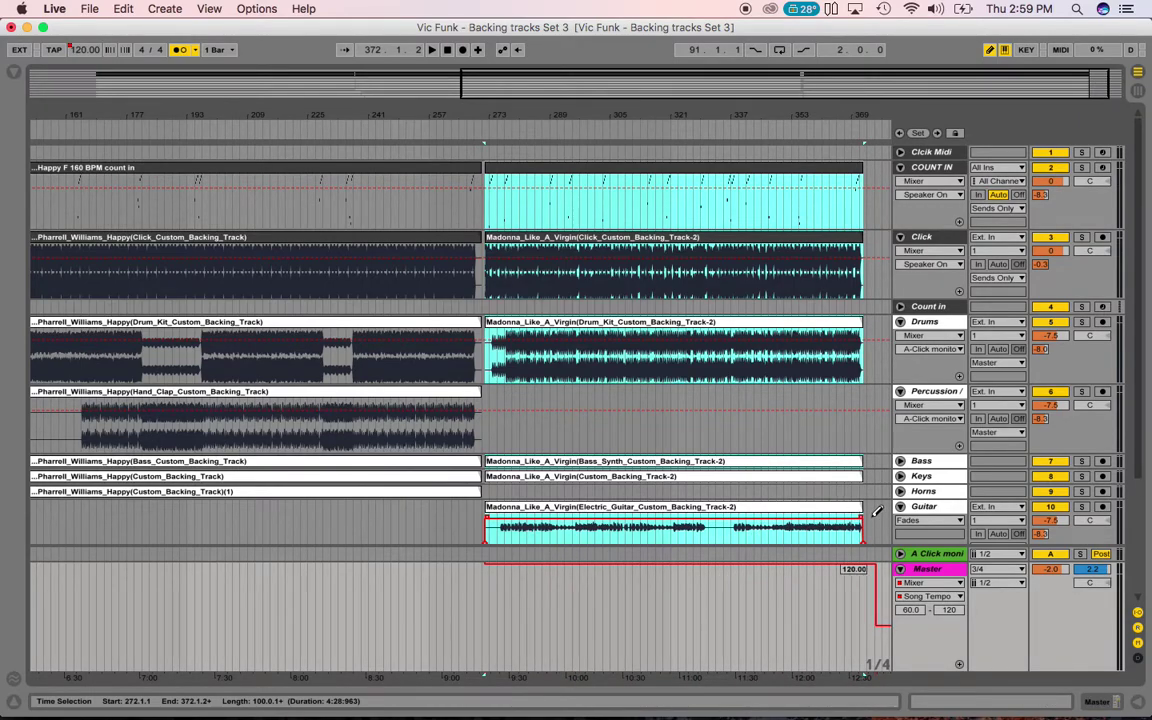
pyautogui.click(949, 612)
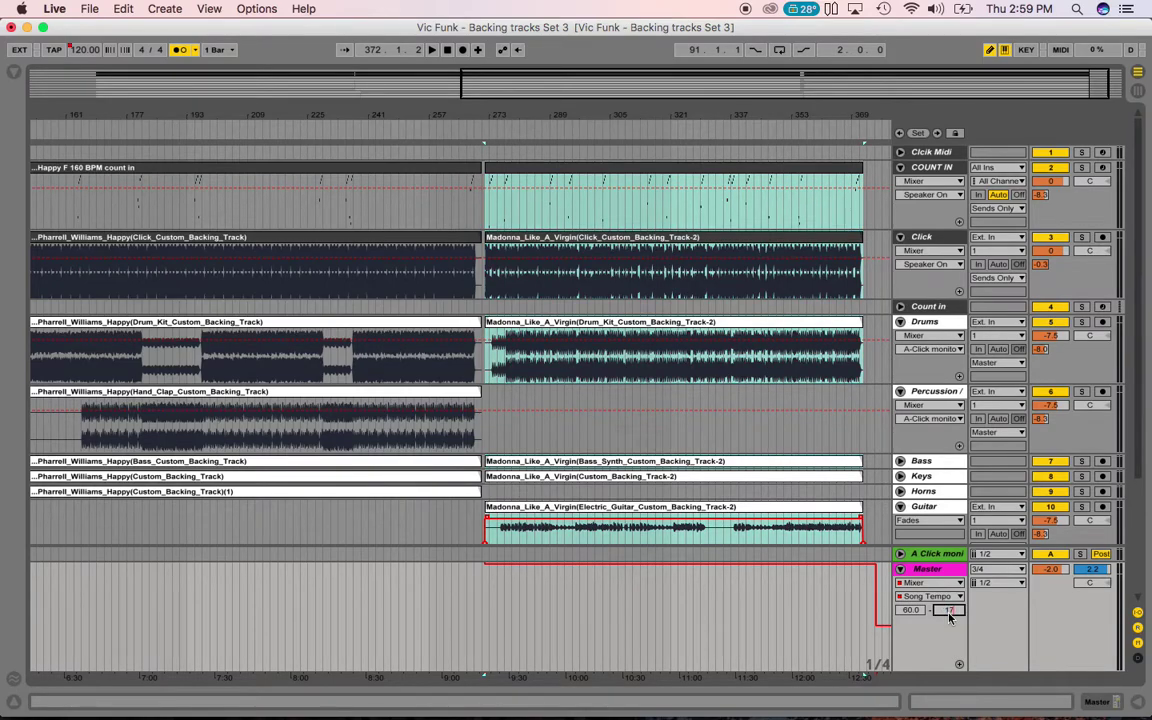
pyautogui.press('Return')
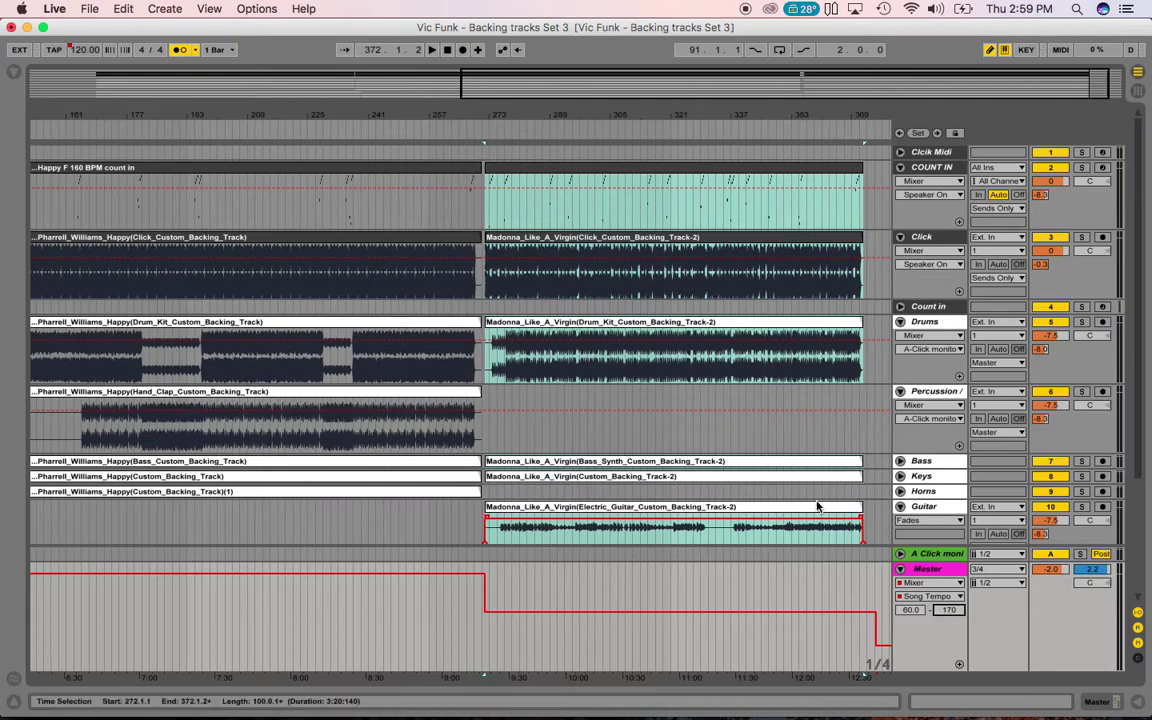
# Play the transition from the end of Happy into Like a Virgin, starting at about bar 264
pyautogui.moveTo(617, 111); pyautogui.dragTo(235, 124)
pyautogui.moveTo(715, 111); pyautogui.dragTo(717, 114)
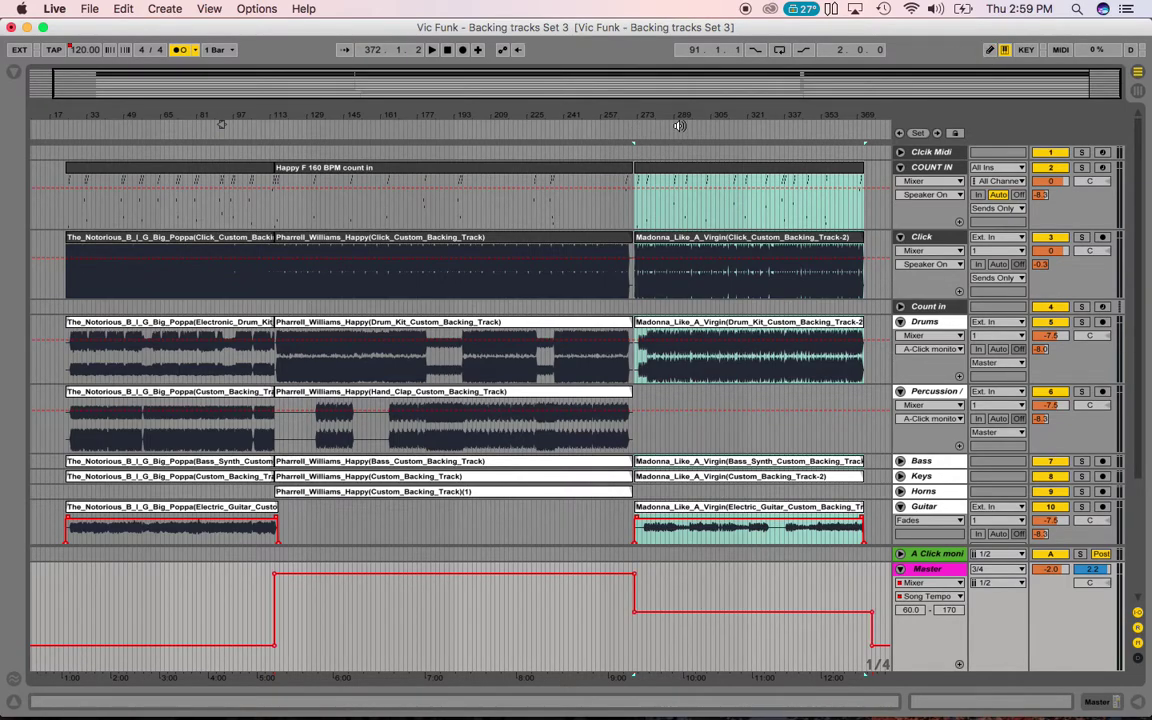
pyautogui.click(619, 128)
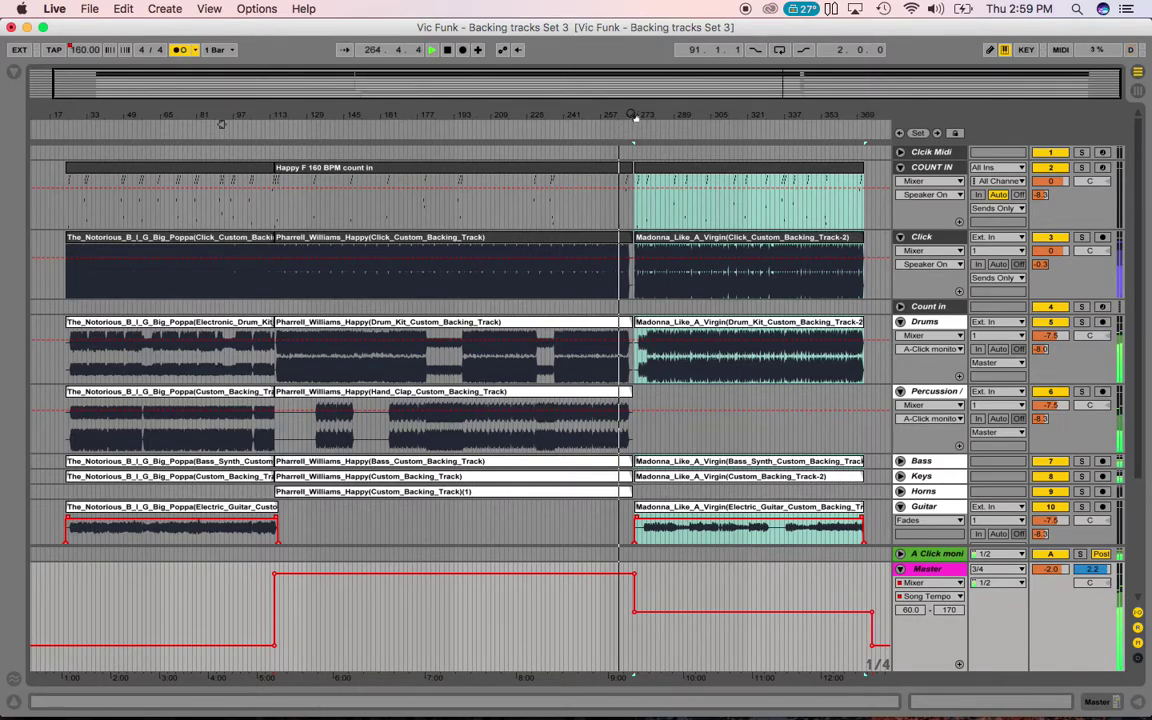
pyautogui.moveTo(633, 116); pyautogui.dragTo(614, 260)
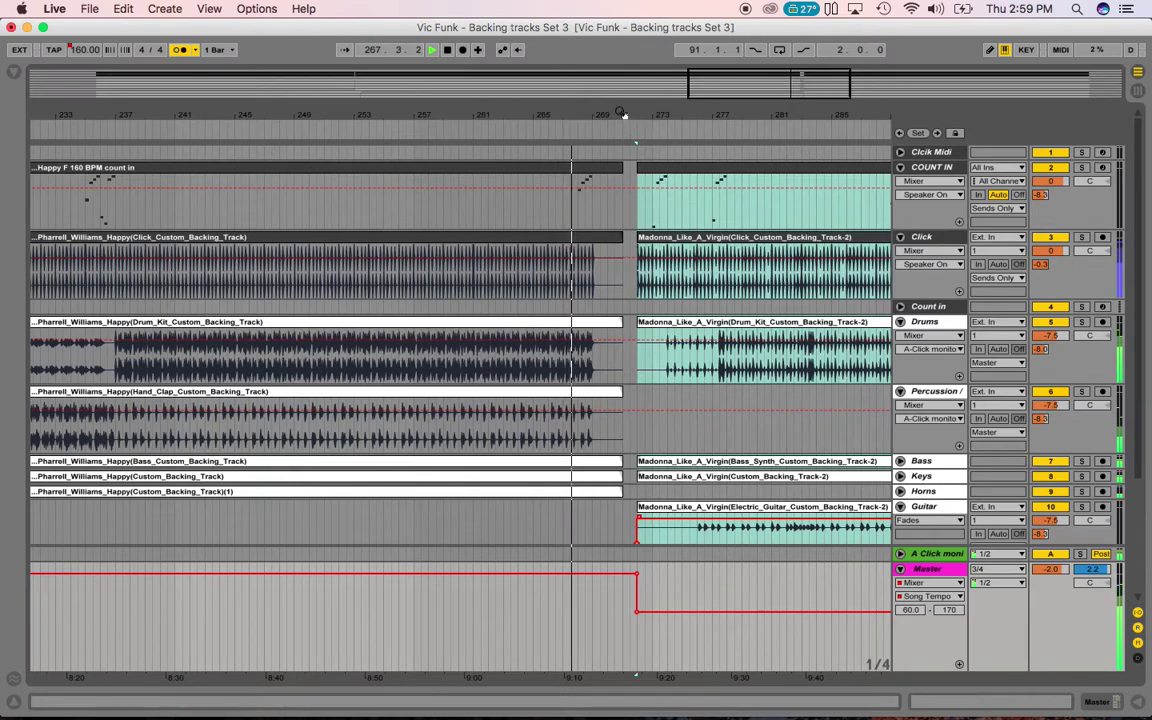
pyautogui.moveTo(620, 113); pyautogui.dragTo(620, 190)
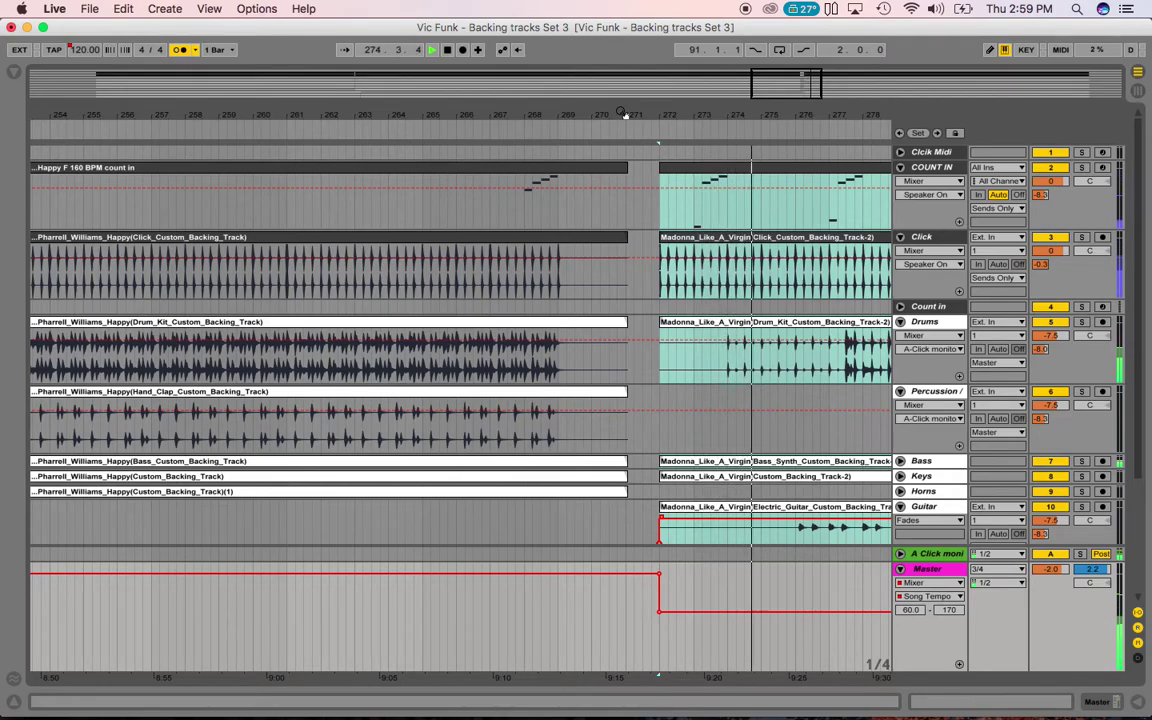
pyautogui.moveTo(621, 113); pyautogui.dragTo(615, 92)
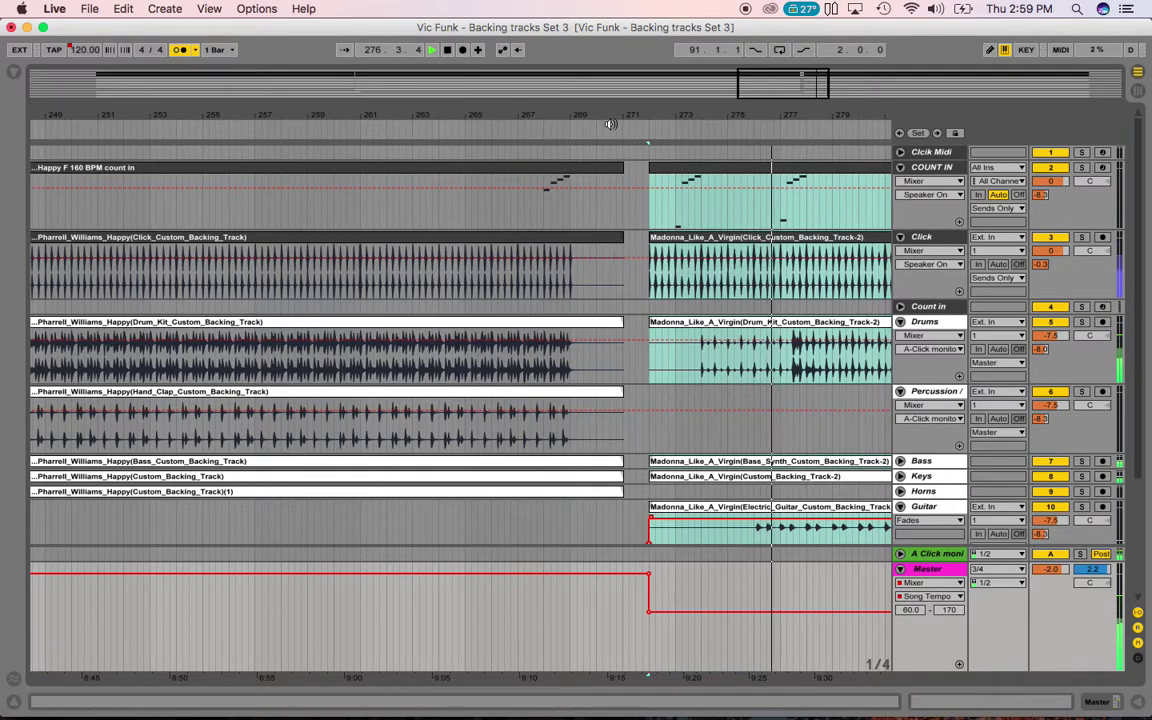
pyautogui.moveTo(609, 113); pyautogui.dragTo(637, 114)
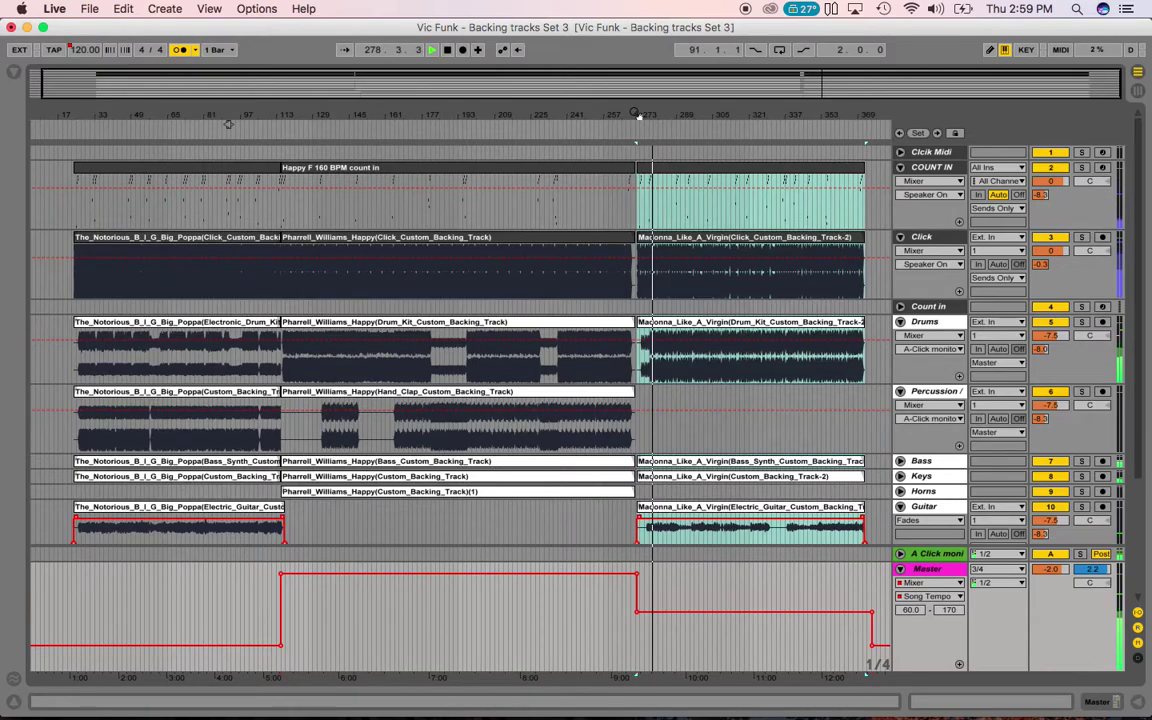